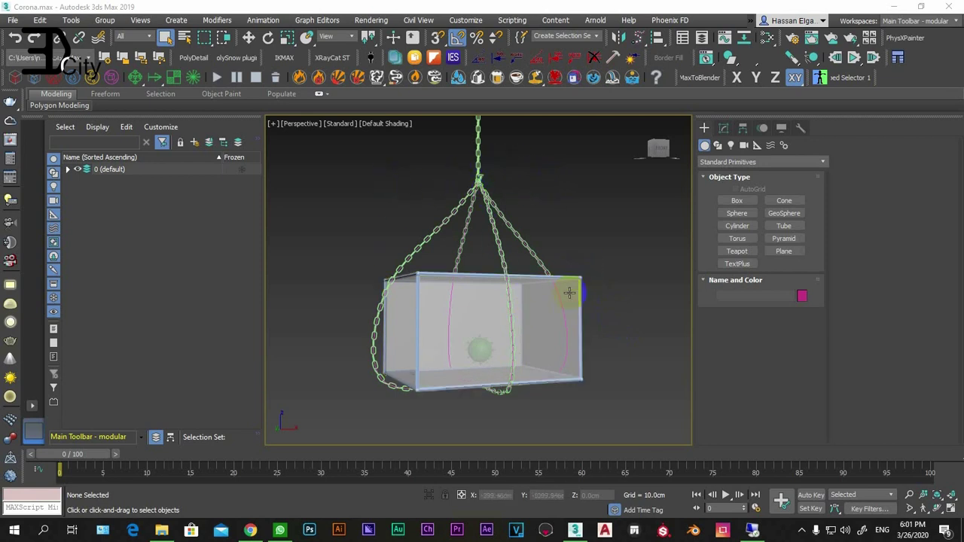
Select the box, widen the viewport, and orbit the Perspective view around the hanging box.
left_click(484, 339)
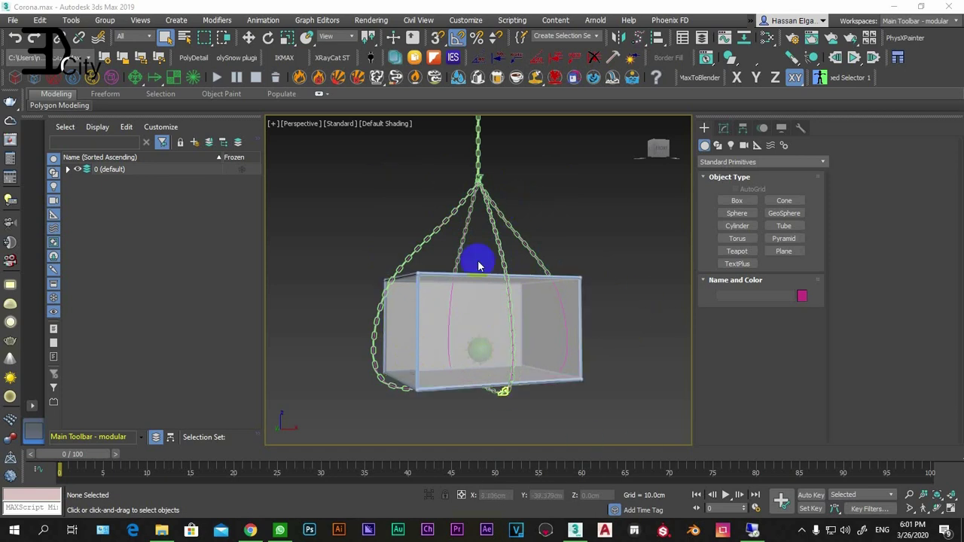
left_click(469, 147)
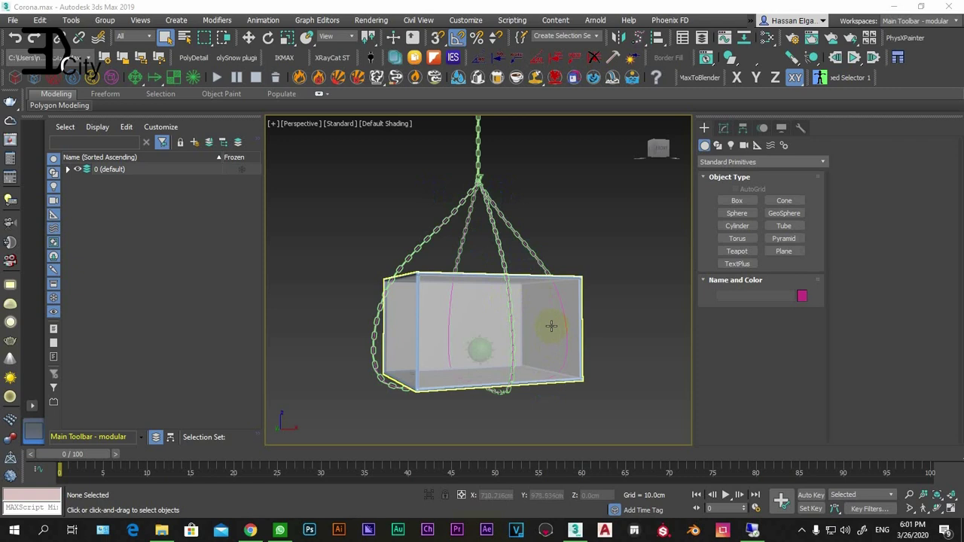
left_click(490, 385)
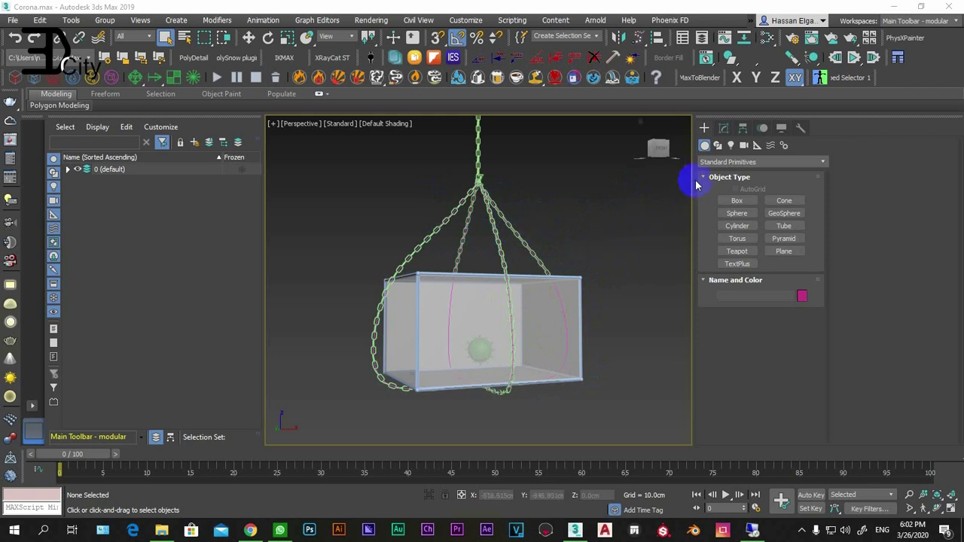
left_click_drag(692, 178, 804, 181)
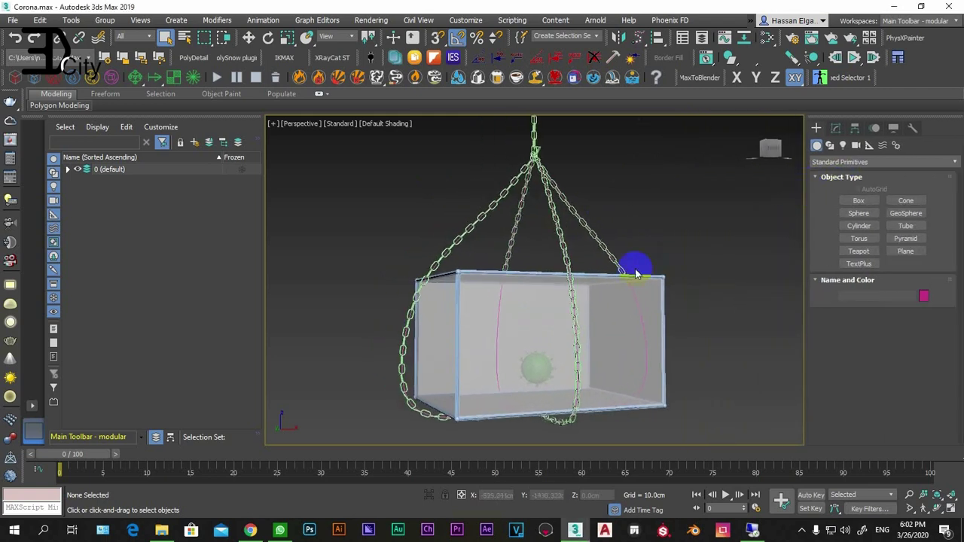
middle_click_drag(600, 273, 637, 247, "alt")
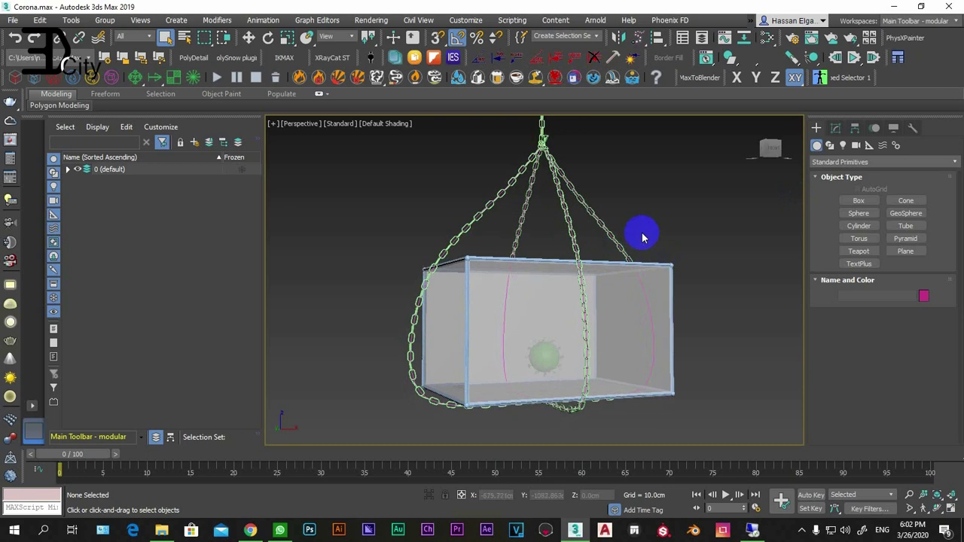
Show the scene from the front, zoomed and panned to frame the chains and box.
key("f")
scroll(588, 238, "down", 3)
scroll(435, 238, "down", 3)
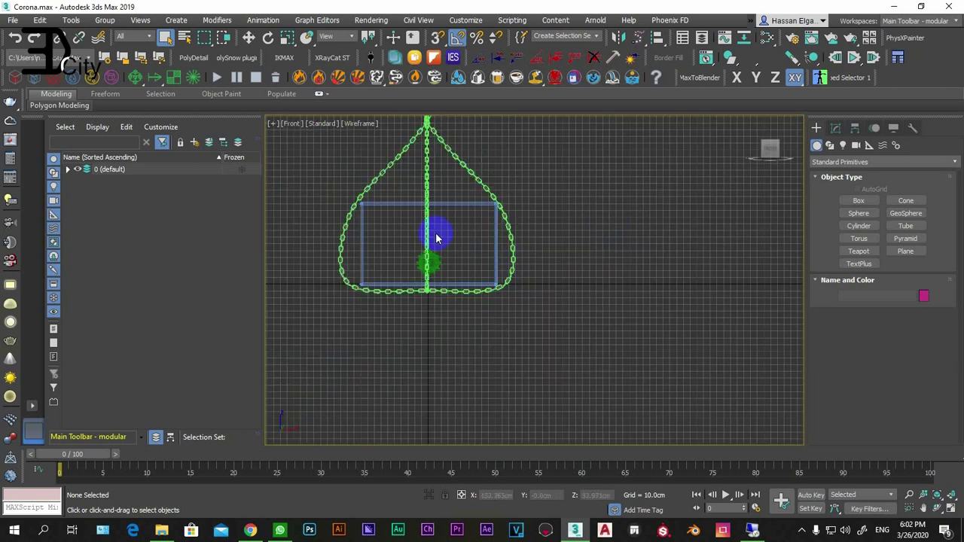
mouse_move(435, 238)
middle_mouse_down()
mouse_move(490, 301)
mouse_move(464, 327)
middle_mouse_up()
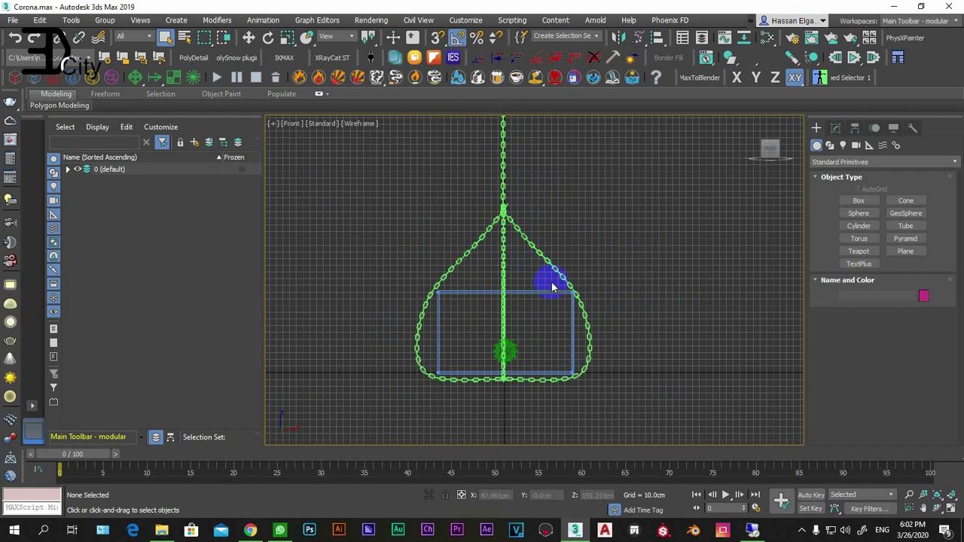
middle_click_drag(465, 249, 480, 291)
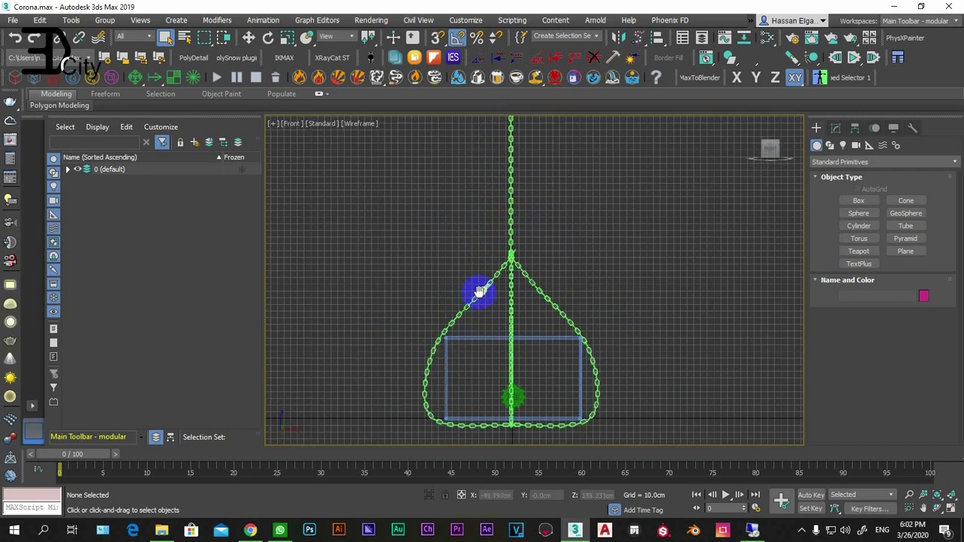
scroll(478, 294, "down", 2)
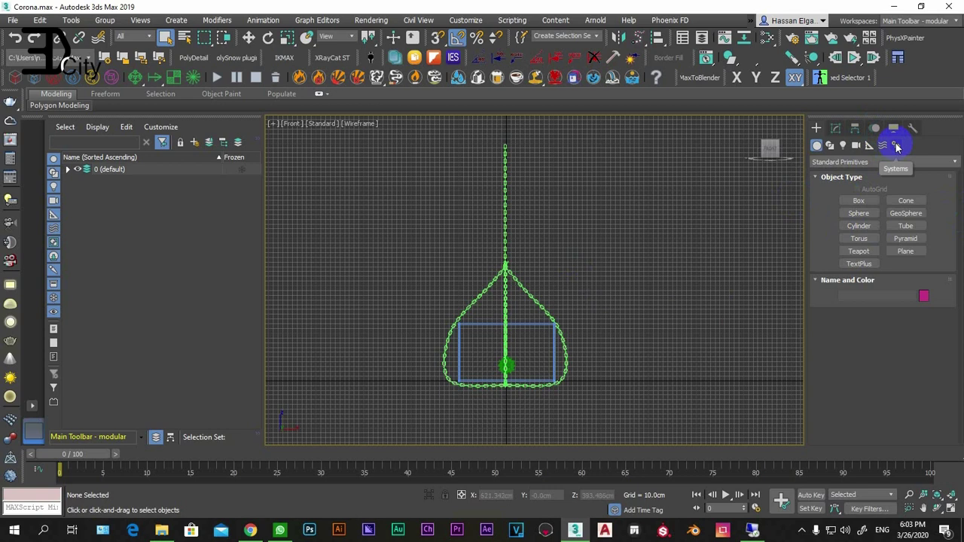
Create a practice four-bone chain in the empty space beside the chains.
left_click(895, 147)
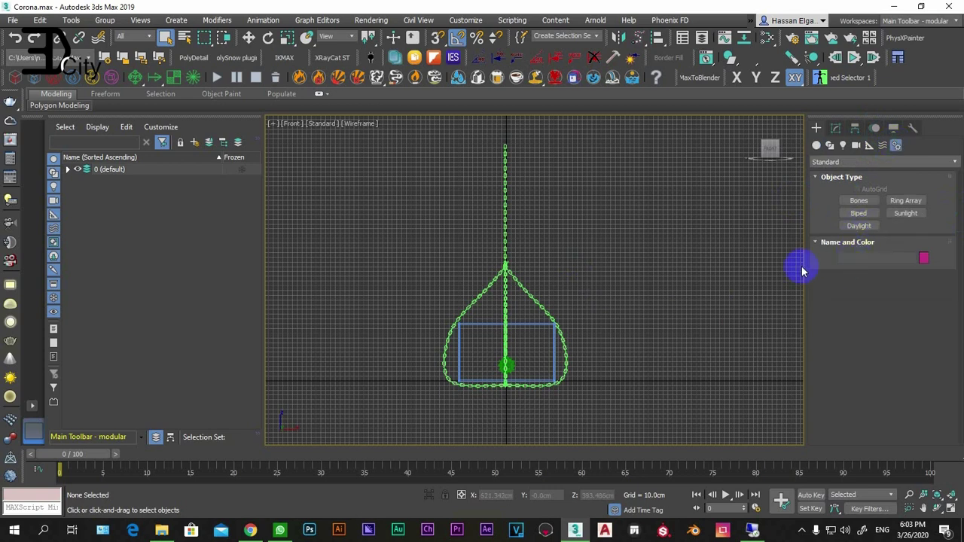
left_click(859, 202)
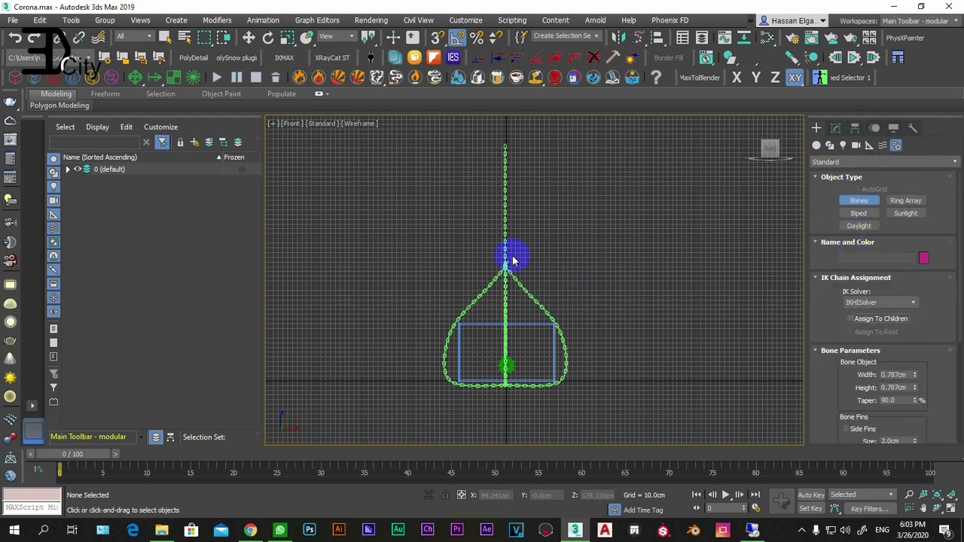
middle_click_drag(512, 254, 566, 225)
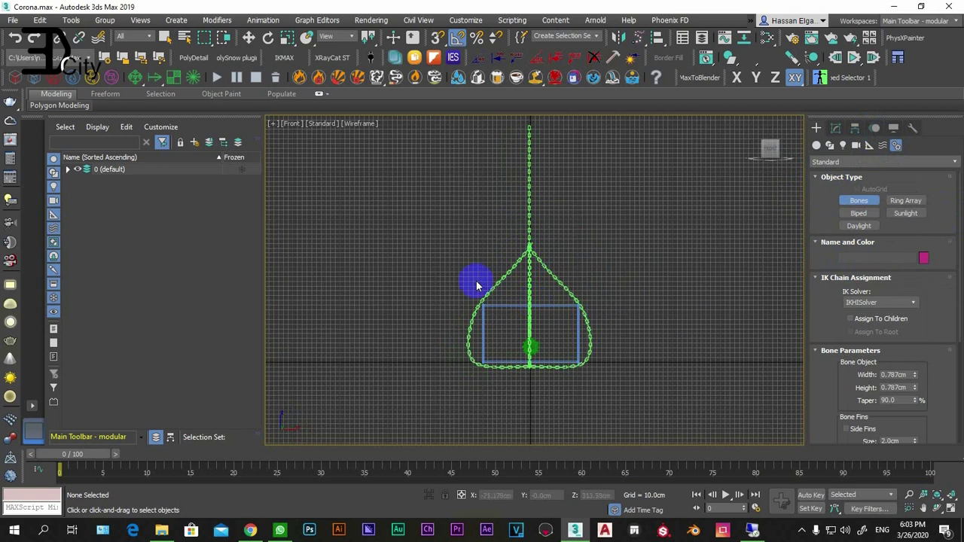
mouse_move(619, 311)
middle_mouse_down()
mouse_move(499, 312)
mouse_move(481, 354)
middle_mouse_up()
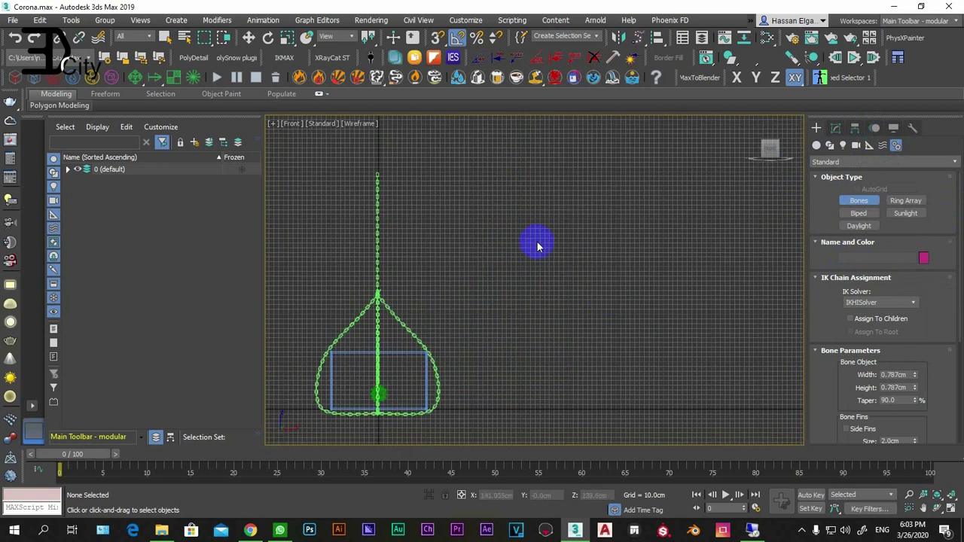
left_click(549, 166)
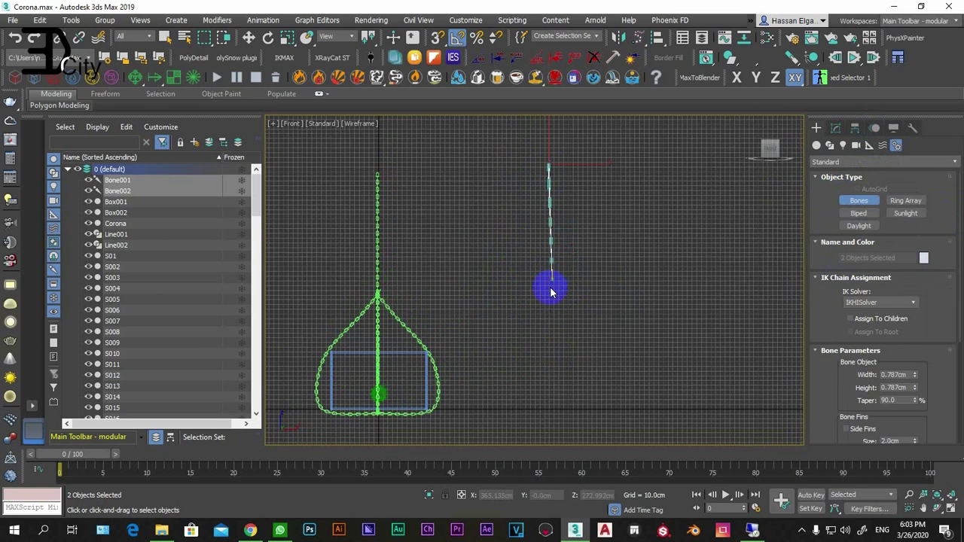
left_click(551, 286)
left_click(551, 408)
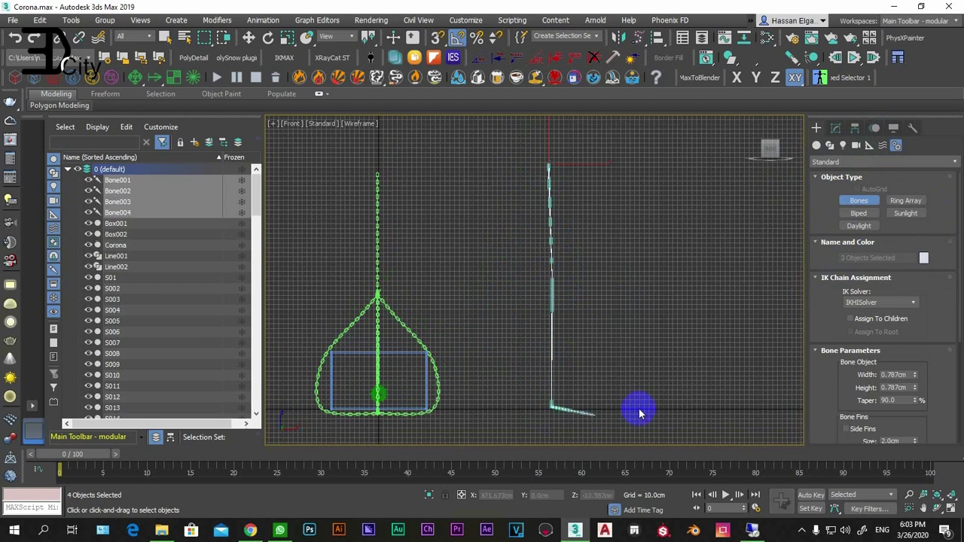
left_click(655, 359)
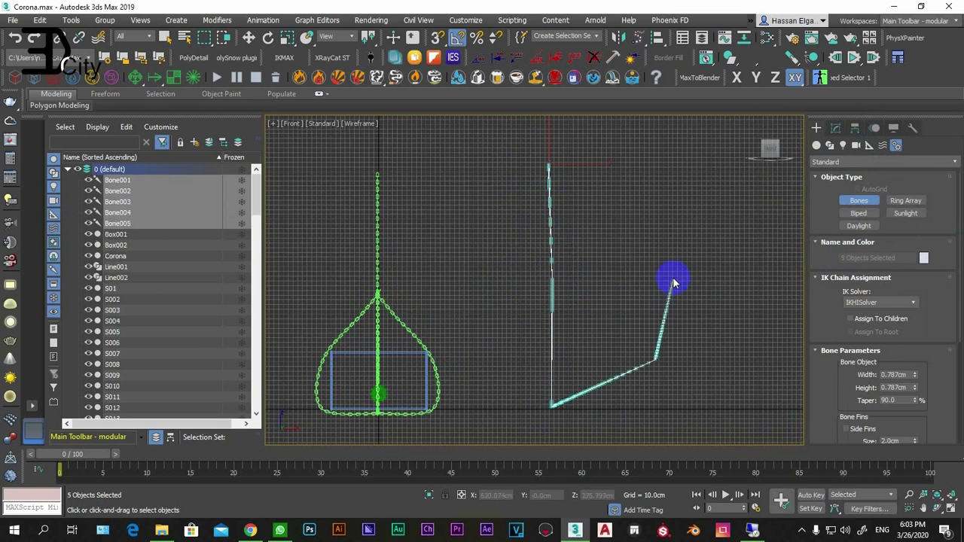
right_click(674, 280)
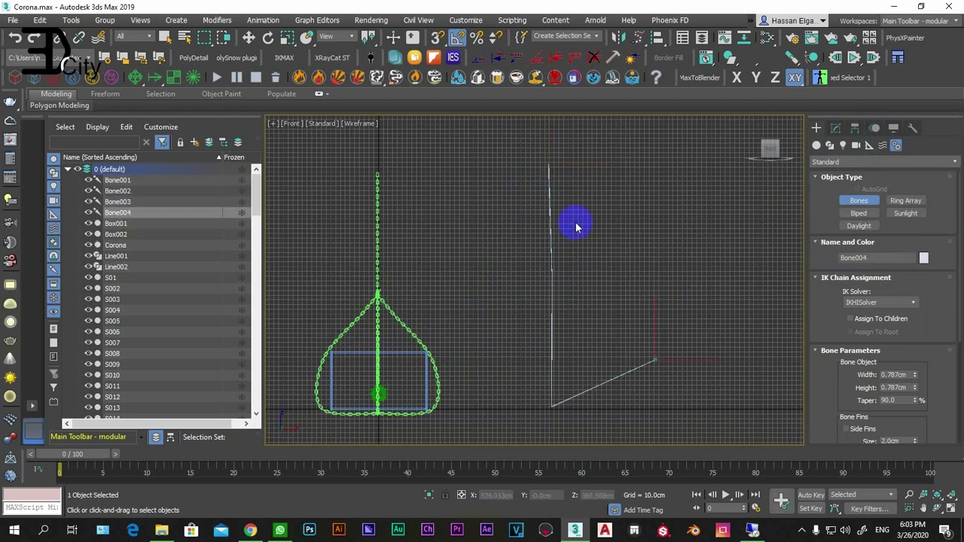
right_click(603, 220)
Move the end tip, Bone002 and Bone003 to bend the practice chain.
right_click(626, 256)
left_click(638, 260)
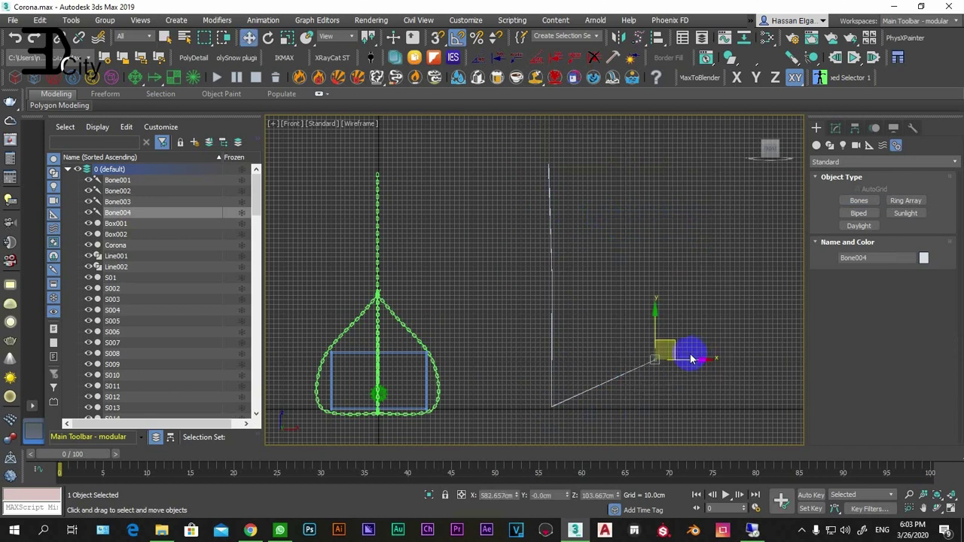
mouse_move(678, 340)
left_mouse_down()
mouse_move(622, 275)
mouse_move(620, 399)
mouse_move(641, 344)
mouse_move(646, 382)
mouse_move(639, 311)
mouse_move(637, 383)
mouse_move(572, 395)
left_mouse_up()
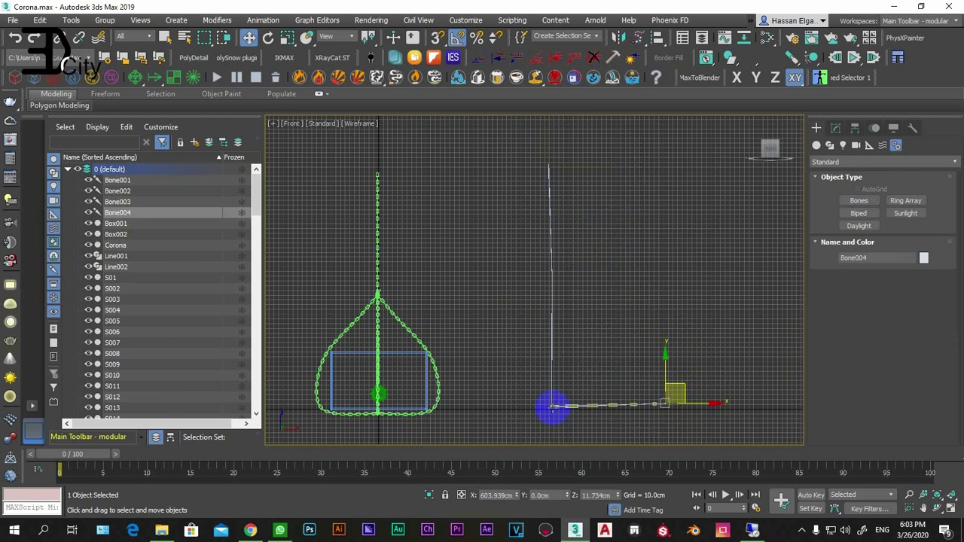
left_click(550, 401)
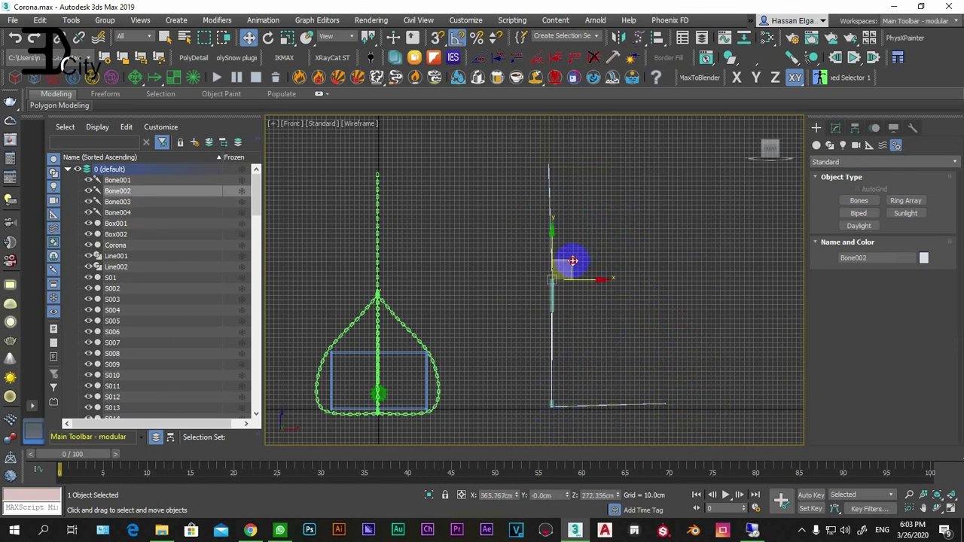
mouse_move(572, 260)
left_mouse_down()
mouse_move(639, 249)
mouse_move(565, 261)
mouse_move(622, 276)
mouse_move(589, 270)
mouse_move(558, 176)
mouse_move(560, 146)
mouse_move(673, 125)
mouse_move(516, 150)
mouse_move(557, 150)
mouse_move(537, 132)
left_mouse_up()
mouse_move(533, 278)
left_mouse_down()
mouse_move(603, 260)
mouse_move(620, 221)
mouse_move(557, 246)
left_mouse_up()
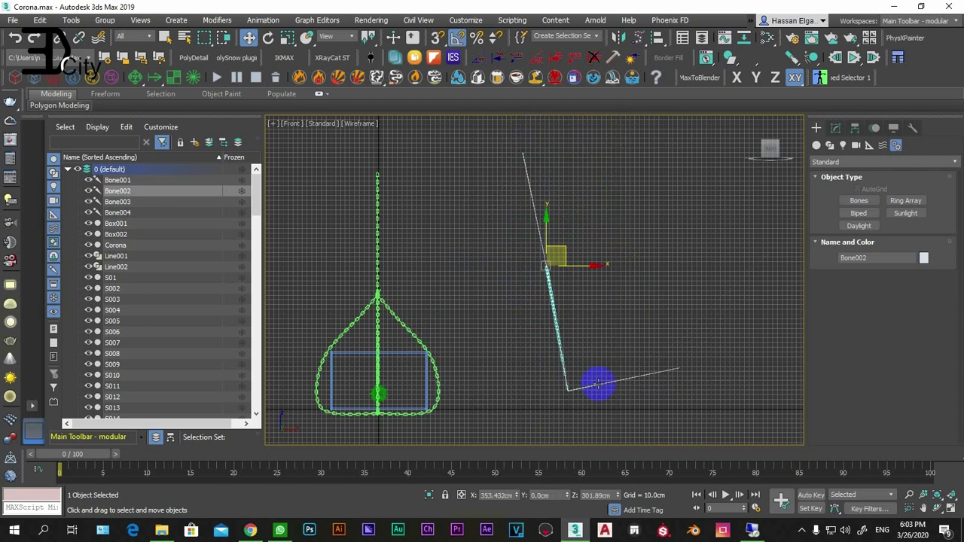
left_click(600, 384)
mouse_move(575, 369)
left_mouse_down()
mouse_move(603, 338)
mouse_move(544, 267)
left_mouse_up()
Rotate the chain and Bone003, then select the whole bone hierarchy from Bone001.
left_click(267, 41)
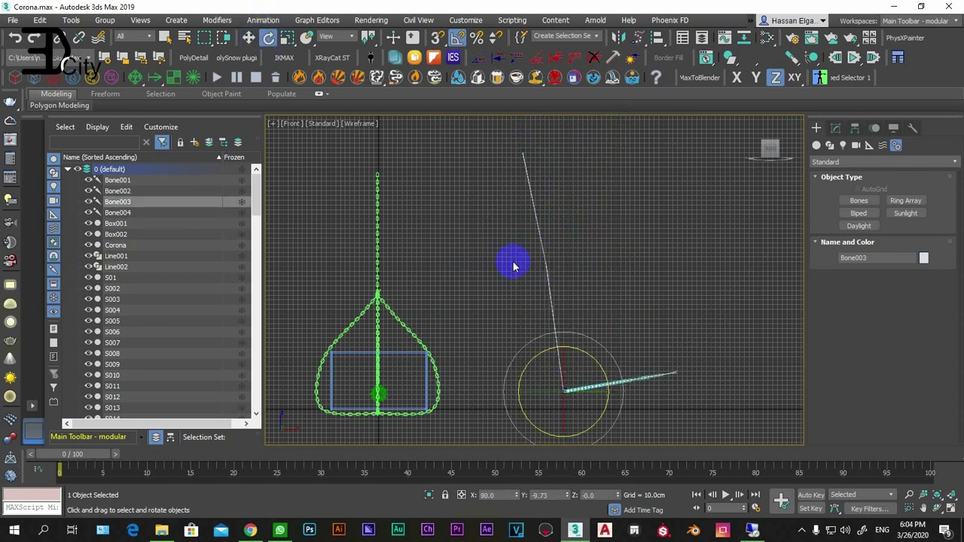
mouse_move(544, 261)
left_mouse_down()
mouse_move(565, 135)
mouse_move(573, 198)
mouse_move(571, 107)
mouse_move(575, 135)
mouse_move(542, 226)
mouse_move(577, 198)
mouse_move(577, 264)
mouse_move(564, 189)
mouse_move(658, 372)
mouse_move(615, 263)
left_mouse_up()
left_click(546, 288)
left_click(649, 345)
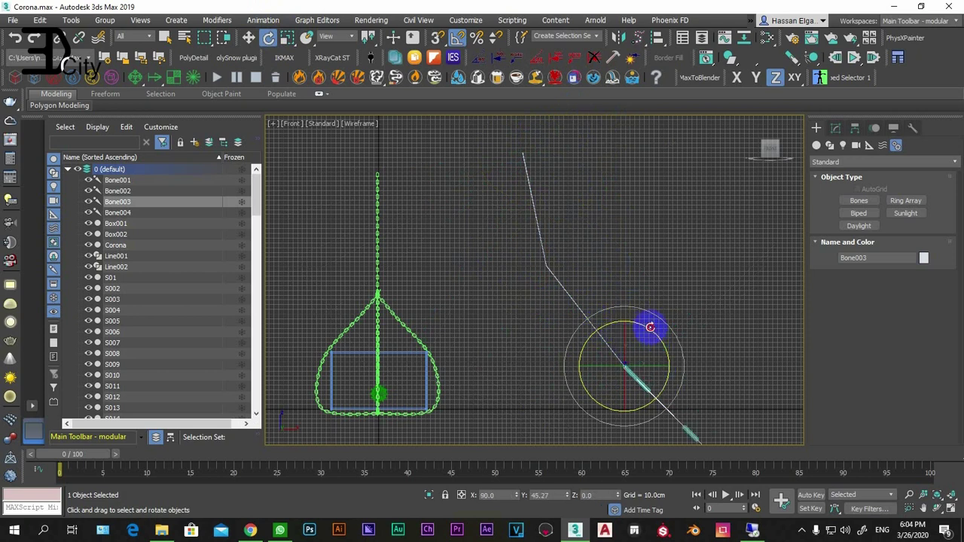
mouse_move(650, 328)
left_mouse_down()
mouse_move(660, 338)
mouse_move(633, 290)
mouse_move(699, 392)
left_mouse_up()
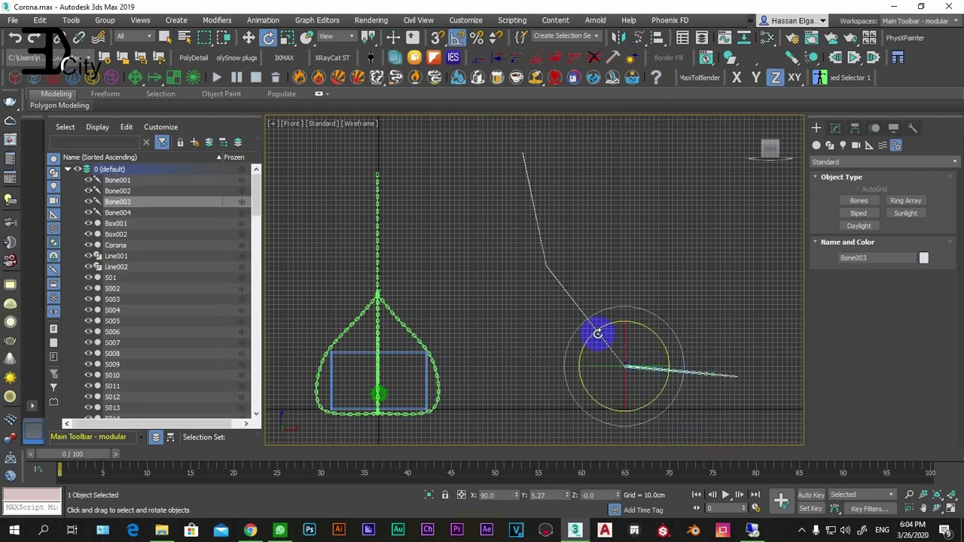
left_click(570, 295)
left_click(531, 185)
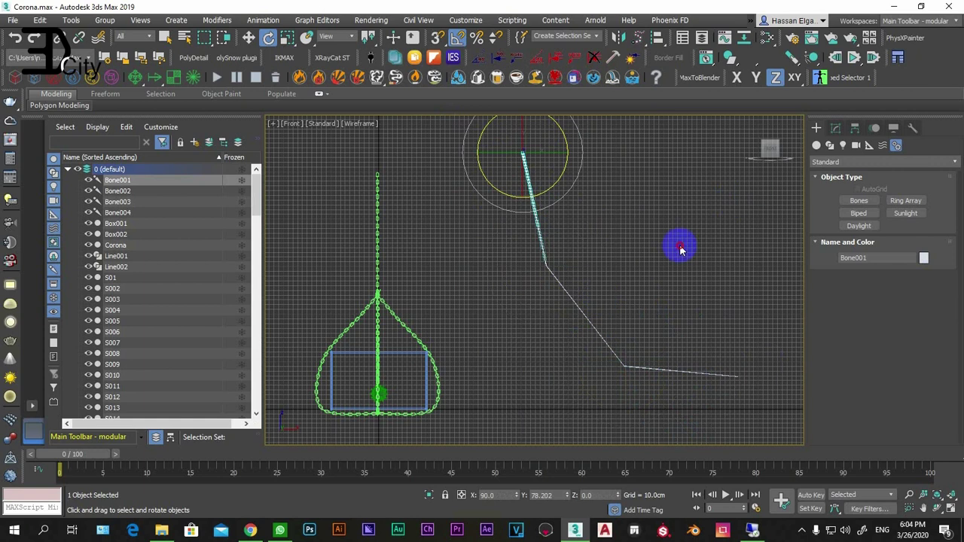
key("ctrl+Page_Down")
Delete the practice bones and create Bone001–Bone003 straight down the central chain.
key("Delete")
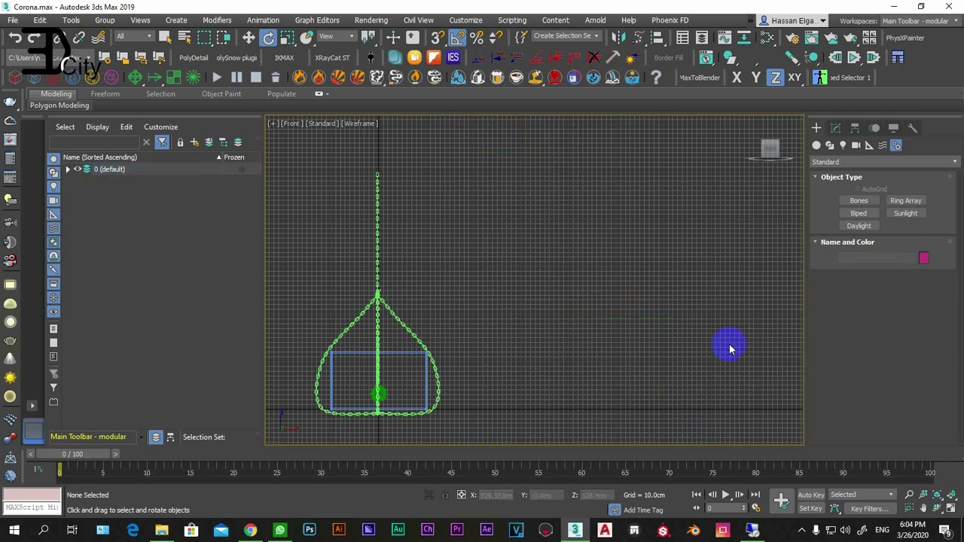
left_click(858, 200)
middle_click_drag(439, 292, 611, 290)
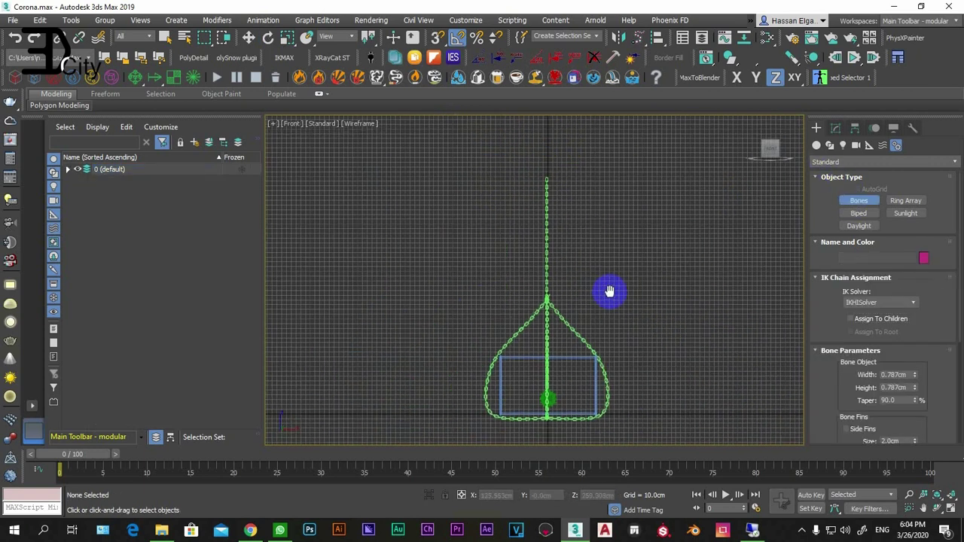
scroll(537, 254, "up", 2)
scroll(527, 321, "down", 1)
scroll(507, 268, "up", 1)
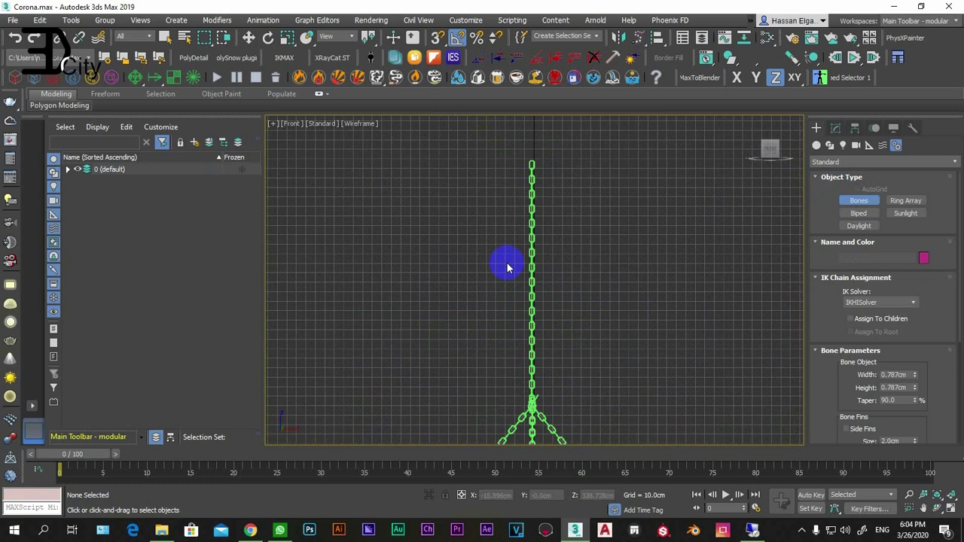
left_click(531, 165)
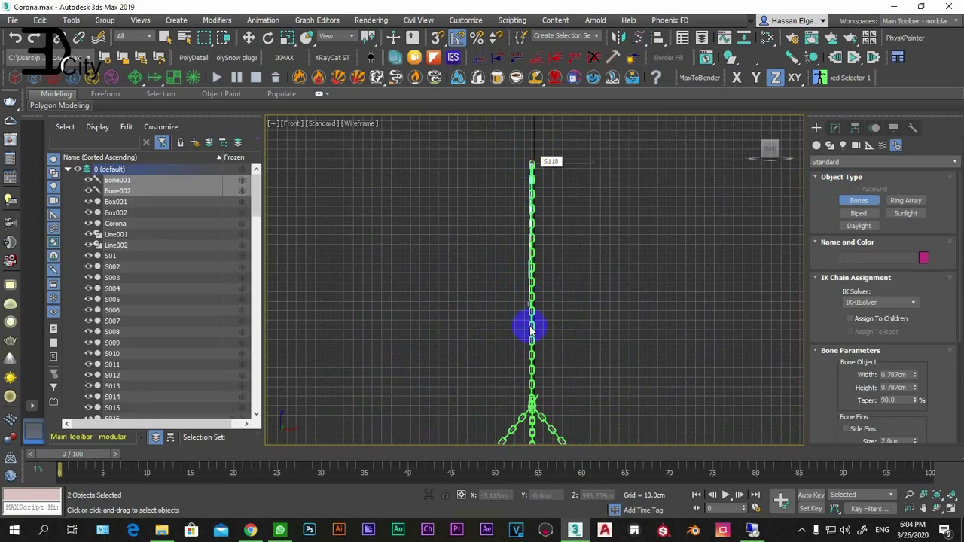
left_click(531, 406)
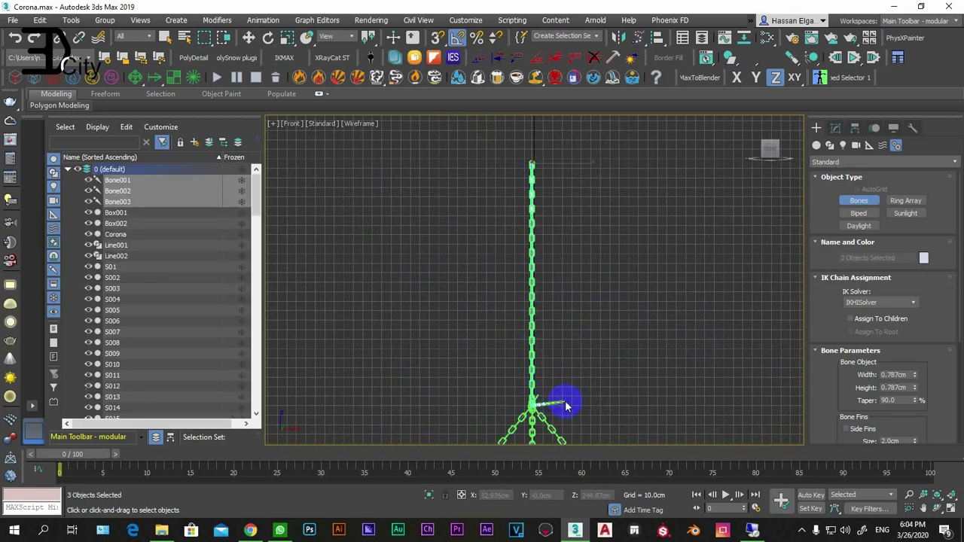
middle_click_drag(564, 400, 570, 146)
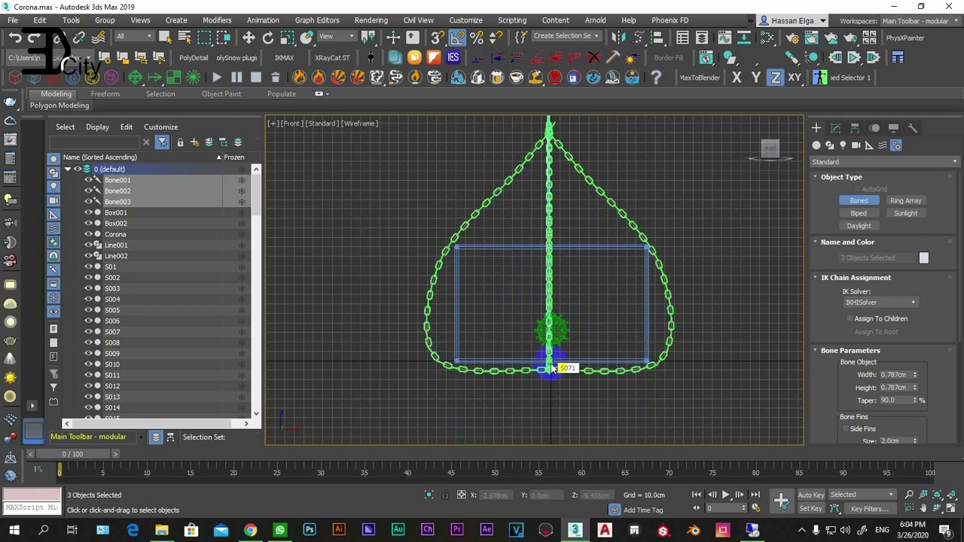
right_click(678, 191)
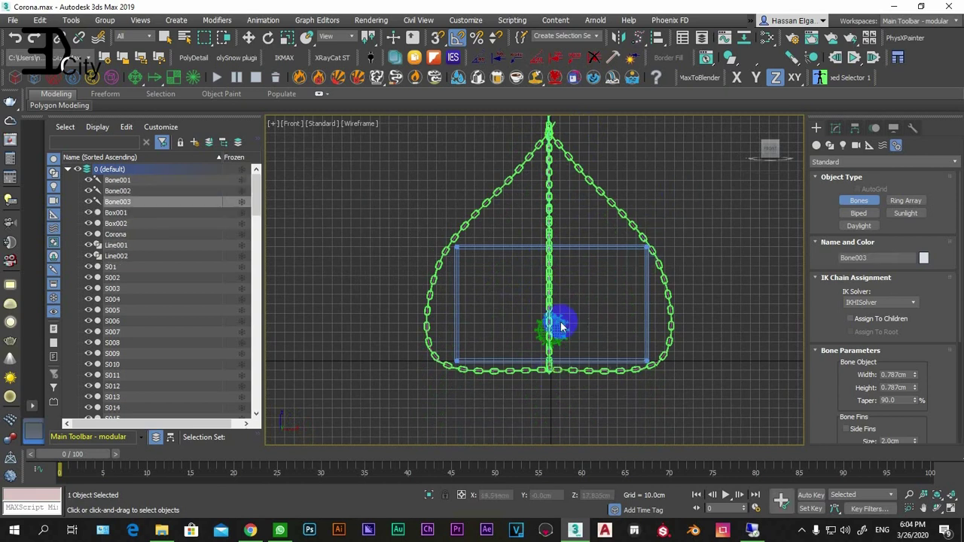
Test-rotate Bone001 and test-move Bone003, cancelling and undoing both changes.
scroll(523, 430, "up", 2)
scroll(532, 273, "down", 5)
key("e")
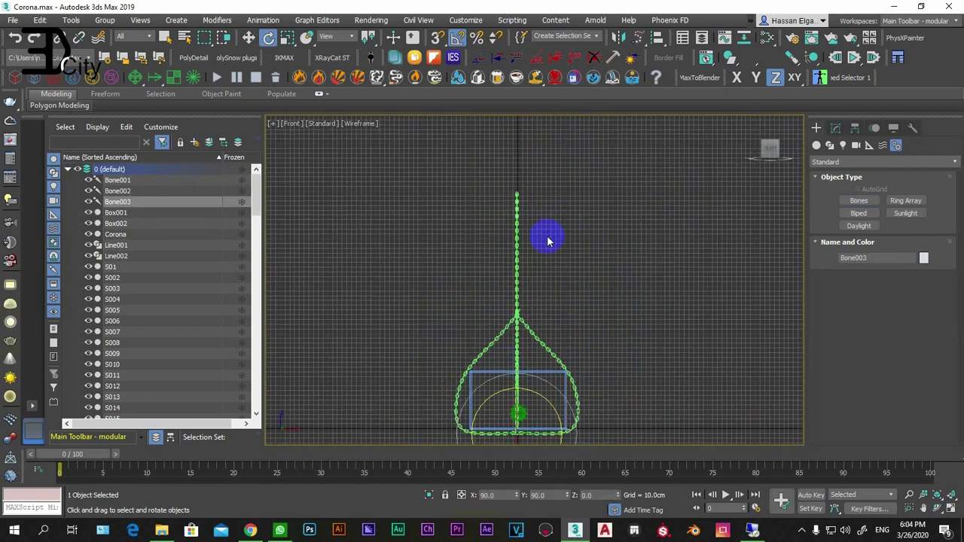
left_click(118, 181)
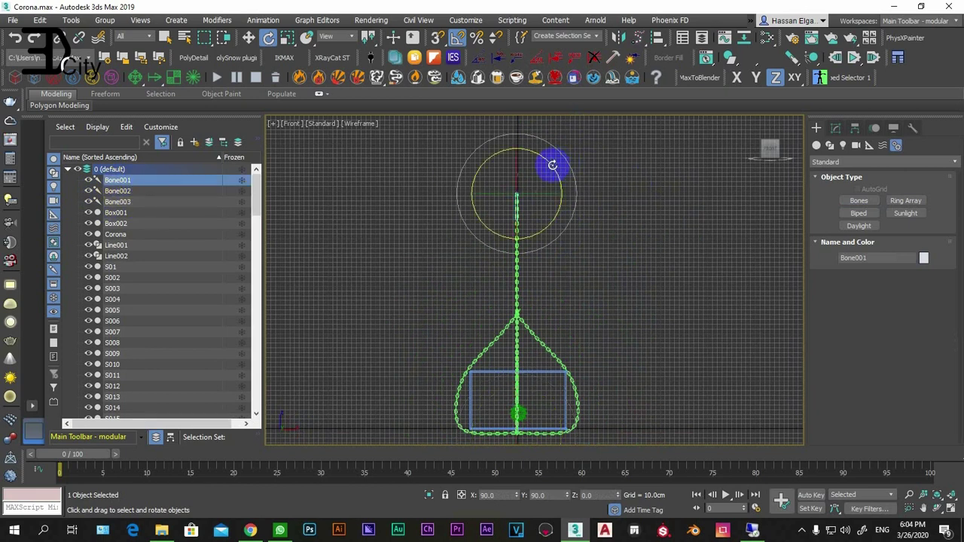
left_click_drag(552, 165, 559, 166)
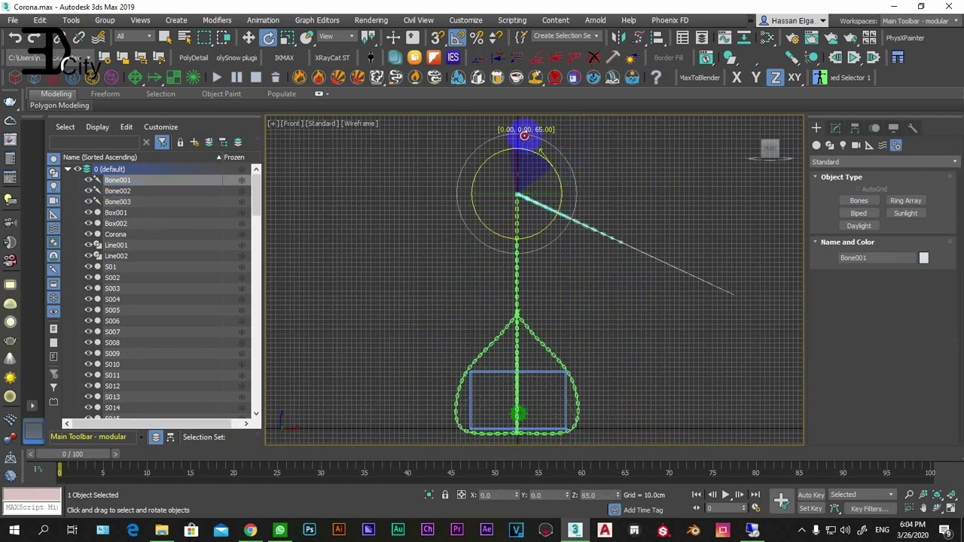
right_click(558, 166)
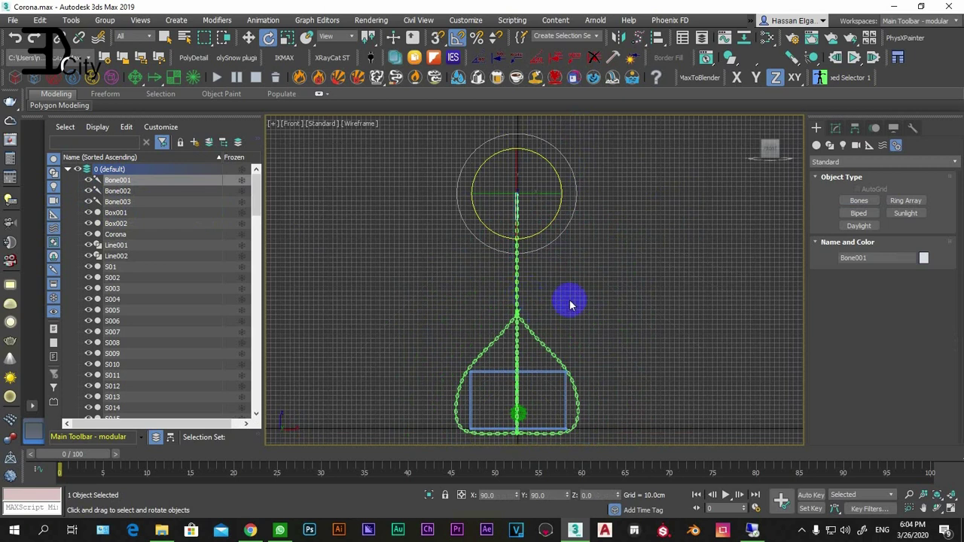
right_click(618, 265)
left_click(634, 271)
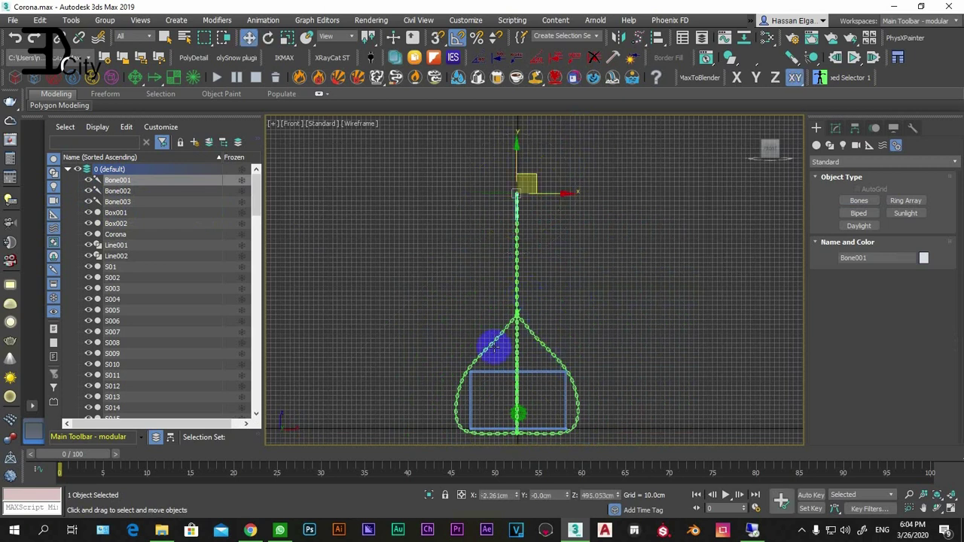
left_click(121, 192)
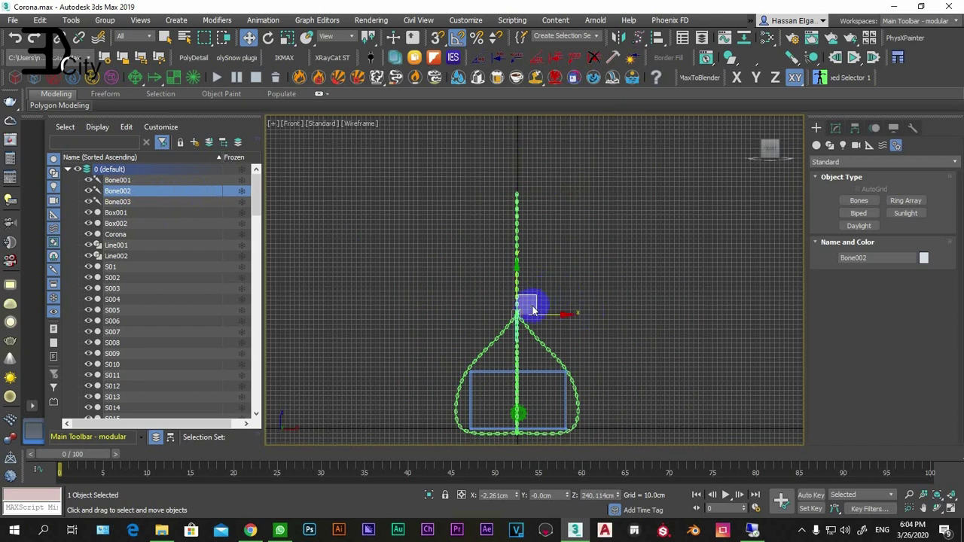
left_click(118, 203)
left_click_drag(535, 413, 609, 381)
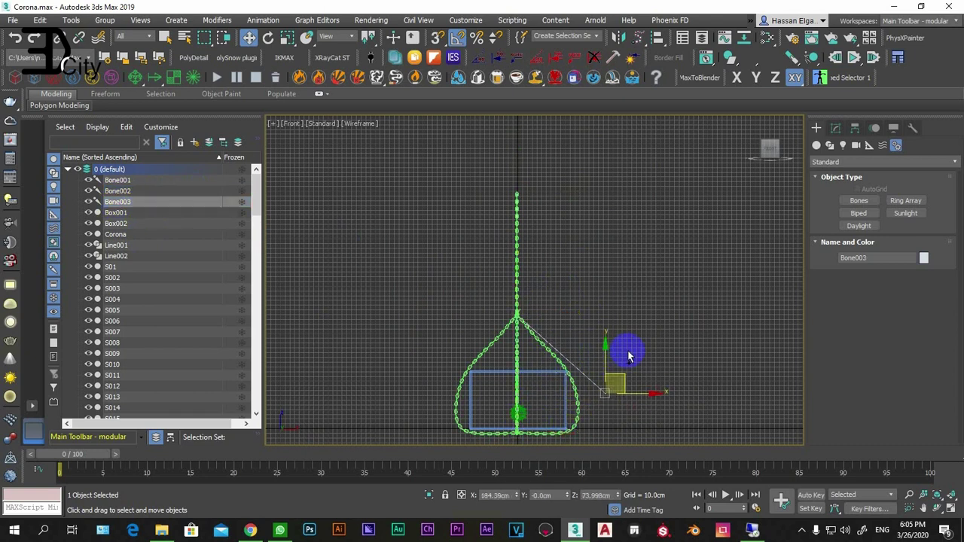
key("ctrl+z")
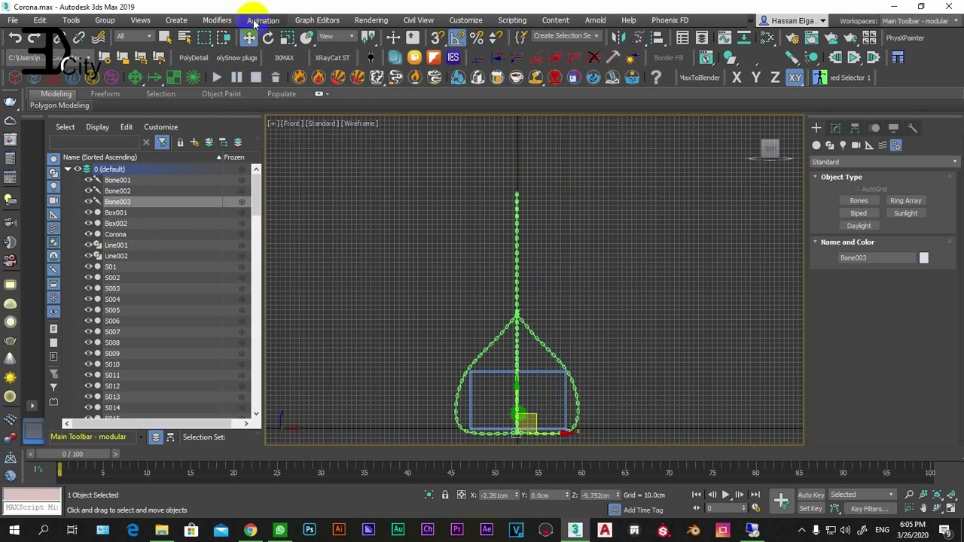
Add IK Chain001 with an IK Limb Solver from Bone003 and test-bend its goal.
left_click(254, 23)
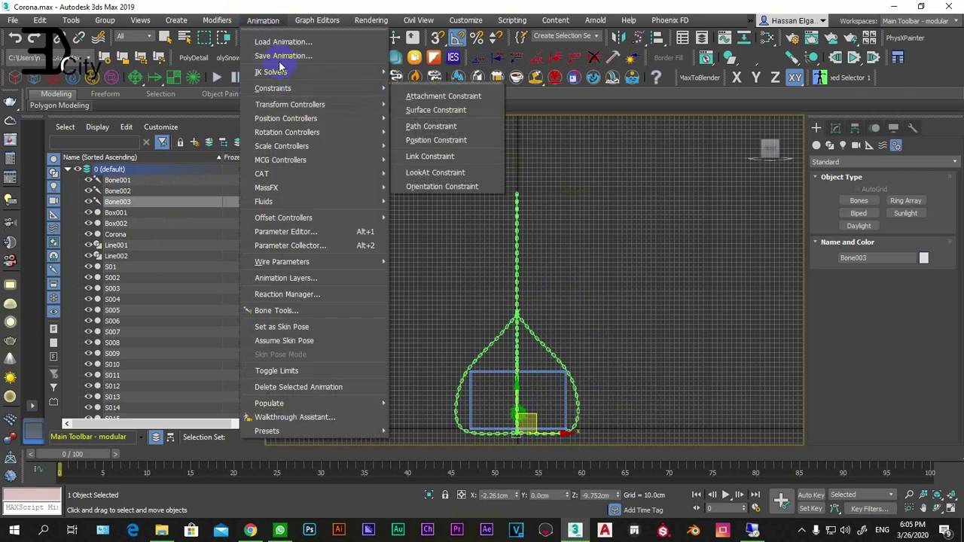
mouse_move(271, 72)
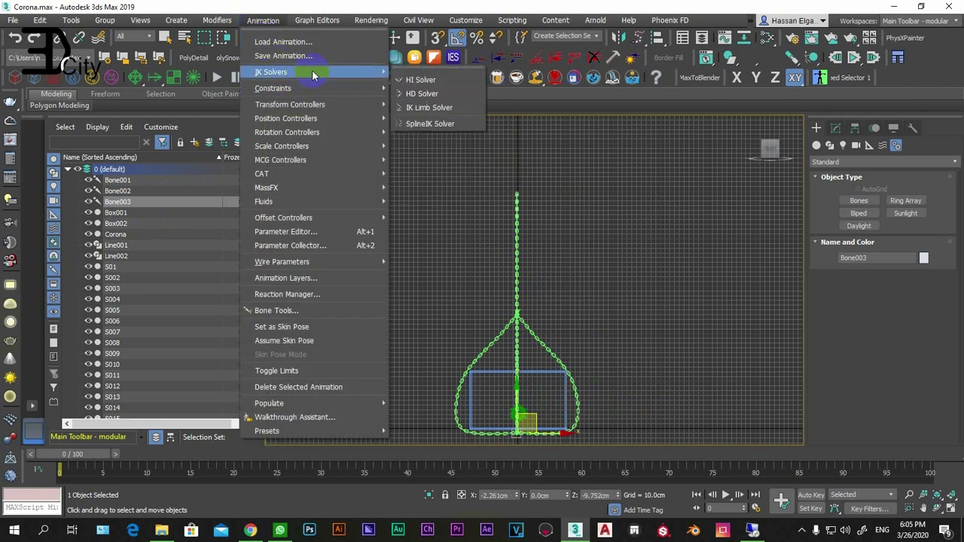
left_click(432, 109)
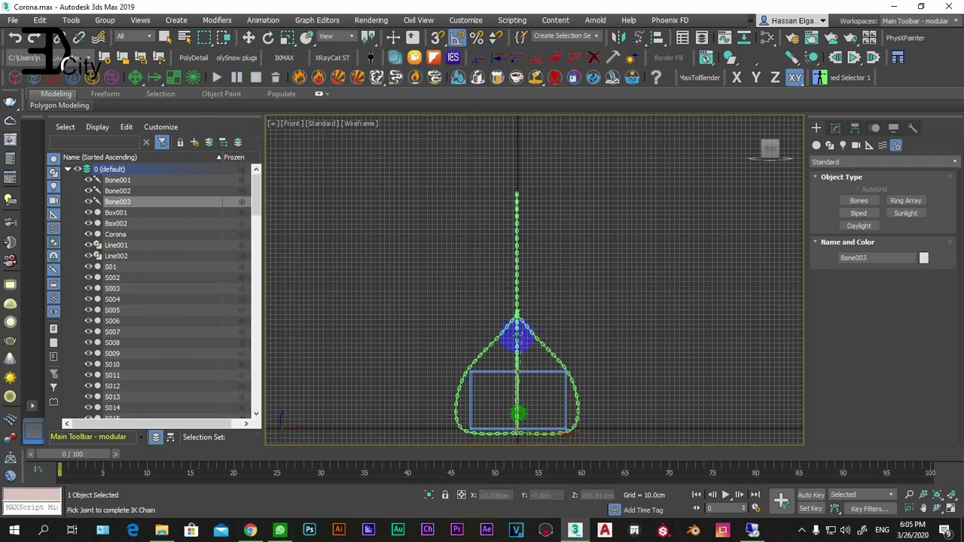
left_click(516, 337)
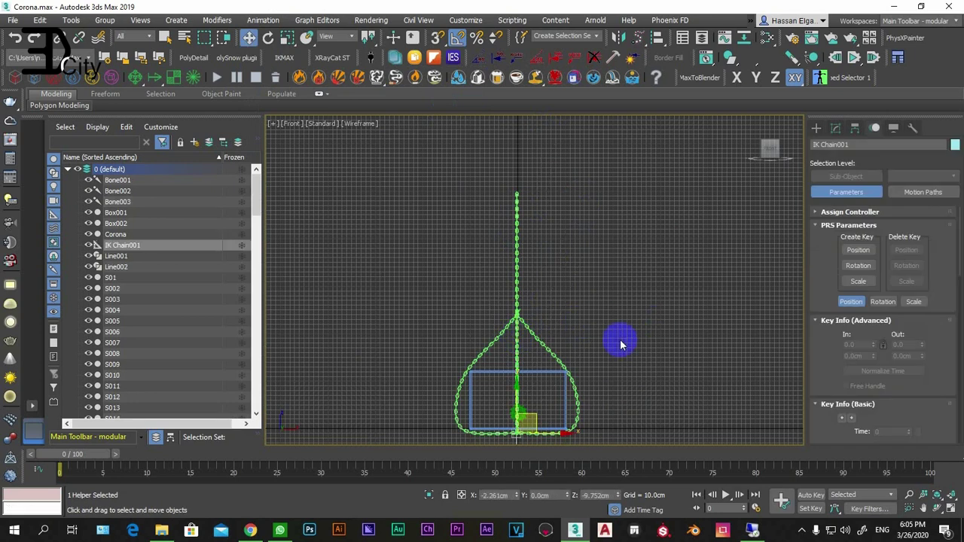
middle_click_drag(620, 339, 613, 232)
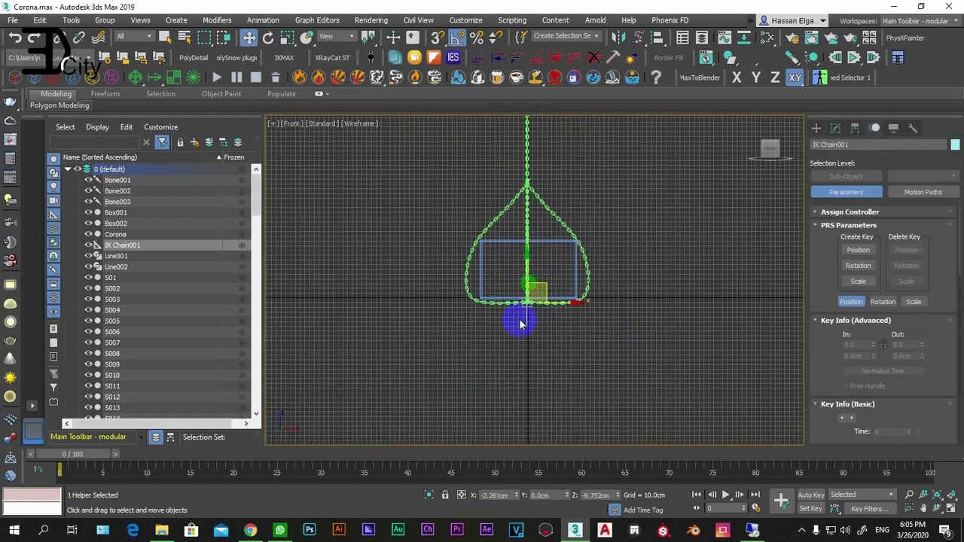
scroll(519, 323, "up", 5)
mouse_move(557, 257)
left_mouse_down()
mouse_move(605, 233)
mouse_move(576, 266)
mouse_move(577, 241)
mouse_move(639, 280)
left_mouse_up()
middle_click_drag(640, 279, 617, 368)
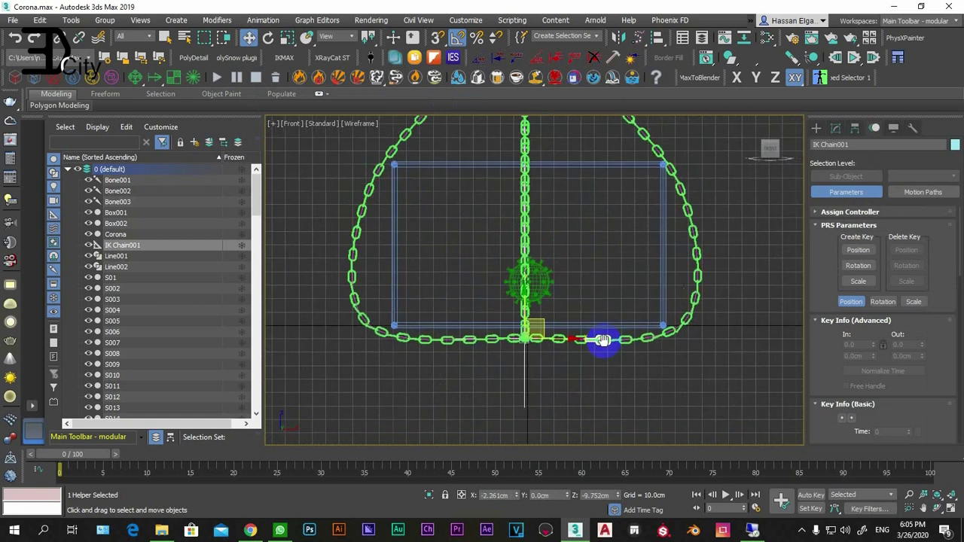
Isolate the bones and IK Chain001, then move the goal so the bones hang straight.
double_click(118, 181, "ctrl")
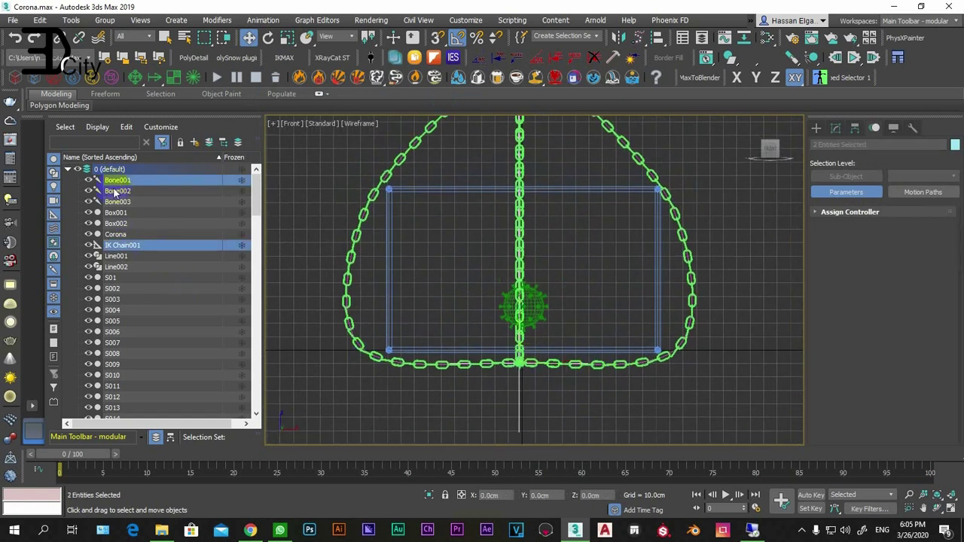
left_click(429, 496)
key("Delete")
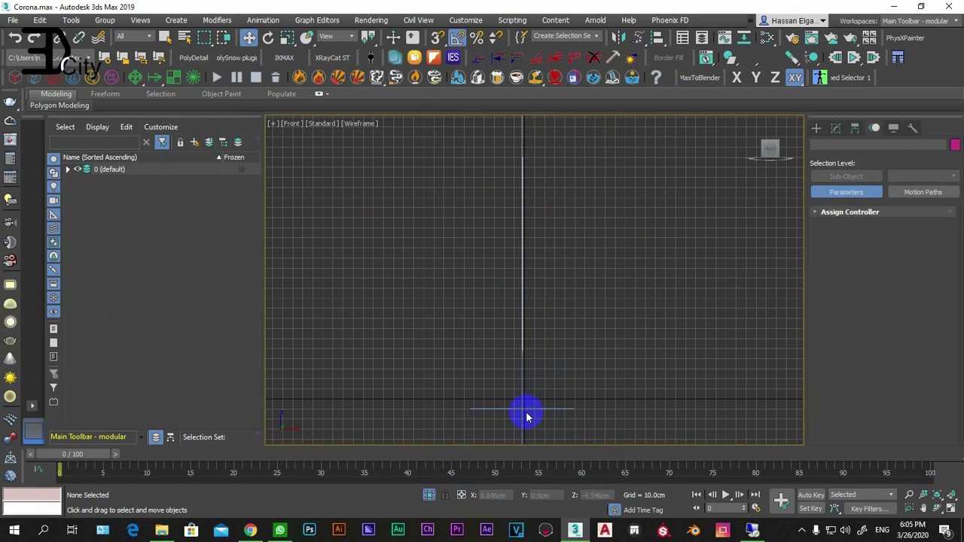
key("ctrl+z")
mouse_move(553, 361)
left_mouse_down()
mouse_move(663, 295)
mouse_move(515, 366)
mouse_move(478, 247)
mouse_move(667, 366)
mouse_move(377, 344)
mouse_move(721, 340)
mouse_move(530, 395)
left_mouse_up()
scroll(555, 369, "up", 3)
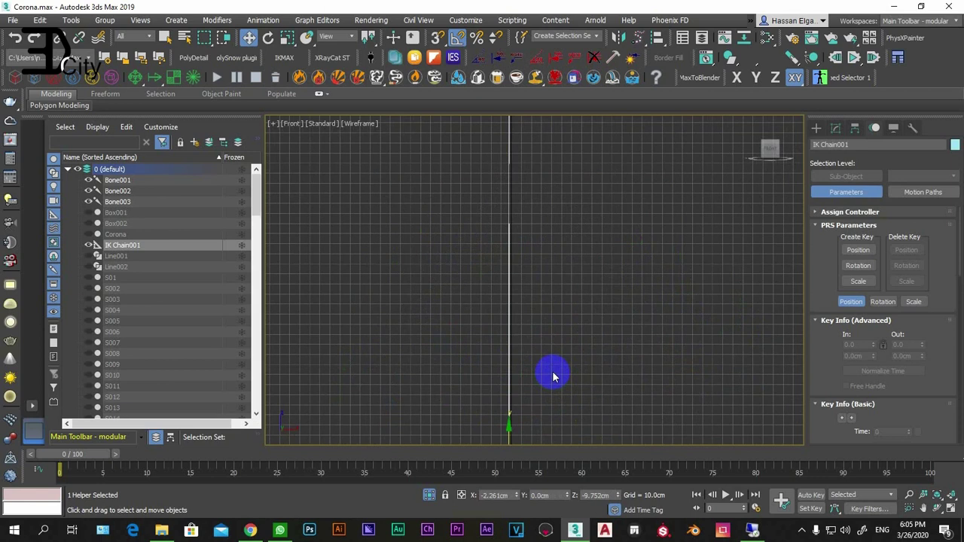
left_click(521, 302)
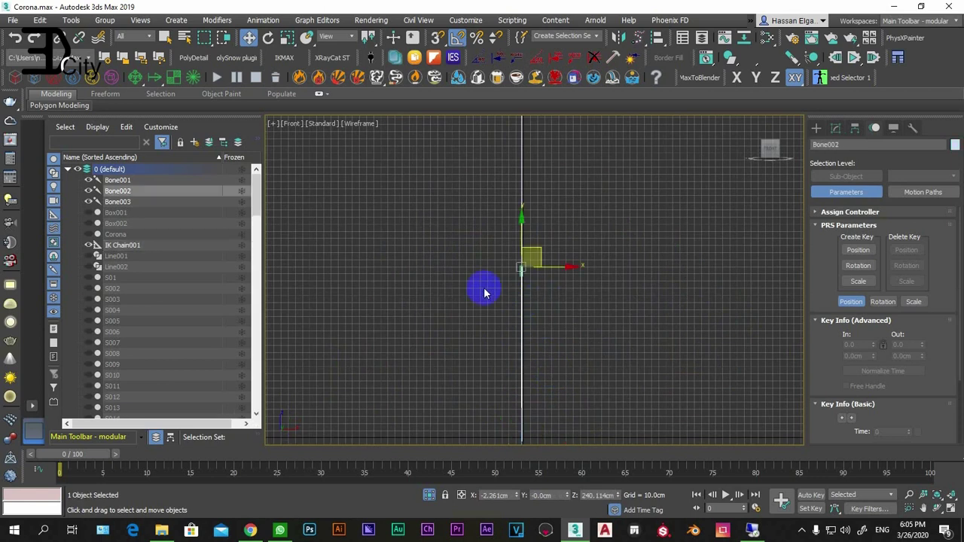
left_click(263, 20)
mouse_move(271, 72)
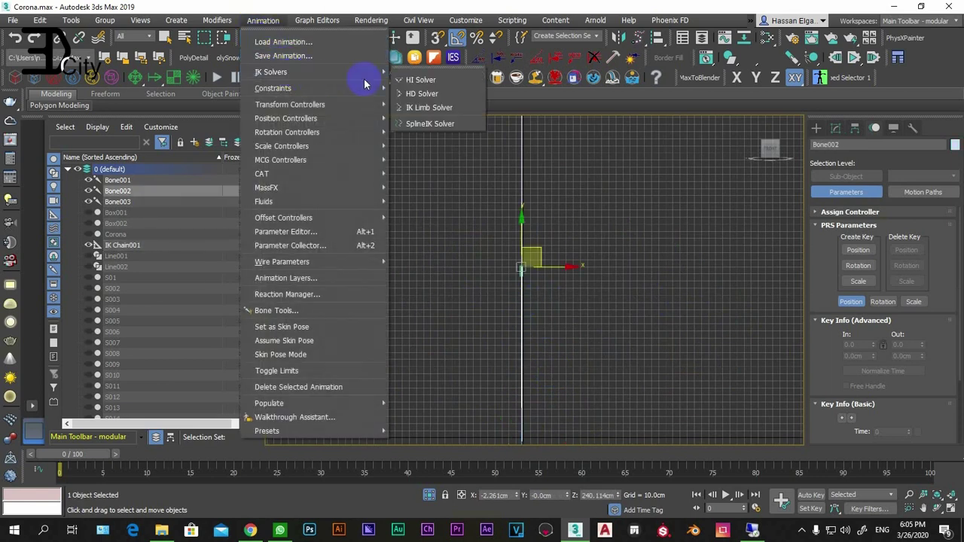
Add IK Chain002 from Bone002 to Bone001 and move both IK goals to test the swing.
left_click(419, 109)
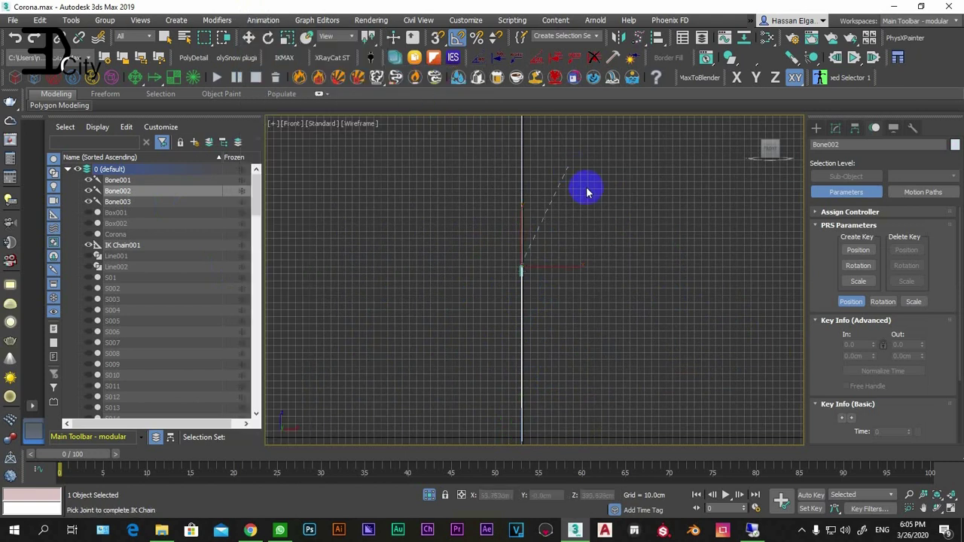
mouse_move(580, 189)
middle_mouse_down()
mouse_move(581, 333)
mouse_move(542, 273)
mouse_move(577, 189)
mouse_move(544, 216)
middle_mouse_up()
left_click(535, 259)
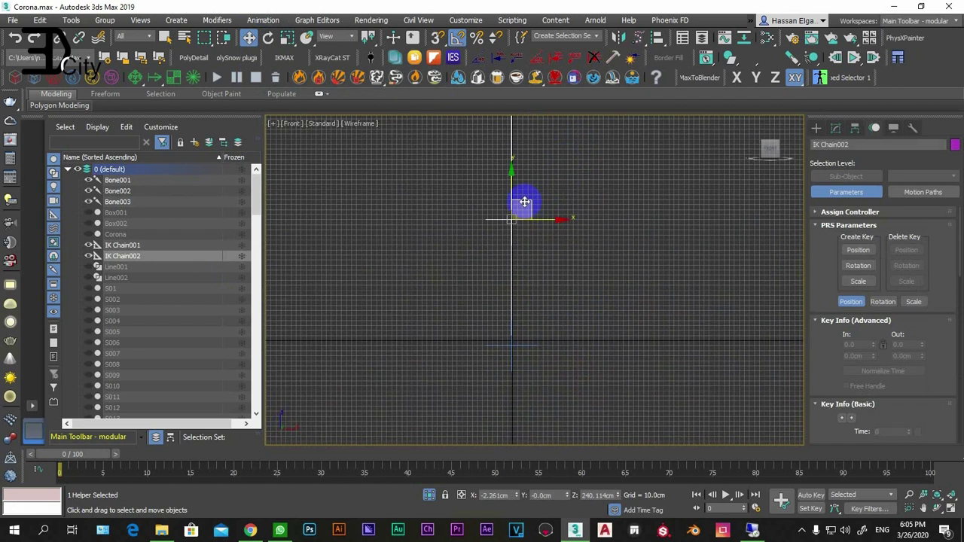
mouse_move(525, 202)
left_mouse_down()
mouse_move(594, 217)
mouse_move(501, 161)
mouse_move(613, 190)
mouse_move(426, 178)
mouse_move(652, 181)
mouse_move(383, 159)
mouse_move(481, 205)
mouse_move(529, 168)
mouse_move(622, 161)
mouse_move(525, 193)
mouse_move(495, 173)
mouse_move(608, 161)
mouse_move(561, 292)
left_mouse_up()
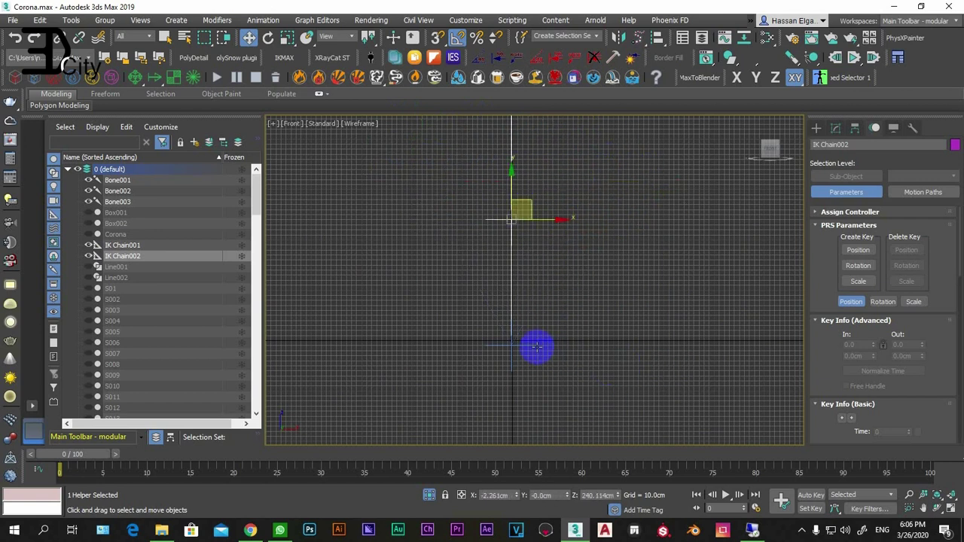
left_click(535, 346, "ctrl")
mouse_move(523, 265)
left_mouse_down()
mouse_move(637, 254)
mouse_move(599, 269)
mouse_move(394, 231)
mouse_move(673, 231)
mouse_move(673, 216)
mouse_move(635, 271)
left_mouse_up()
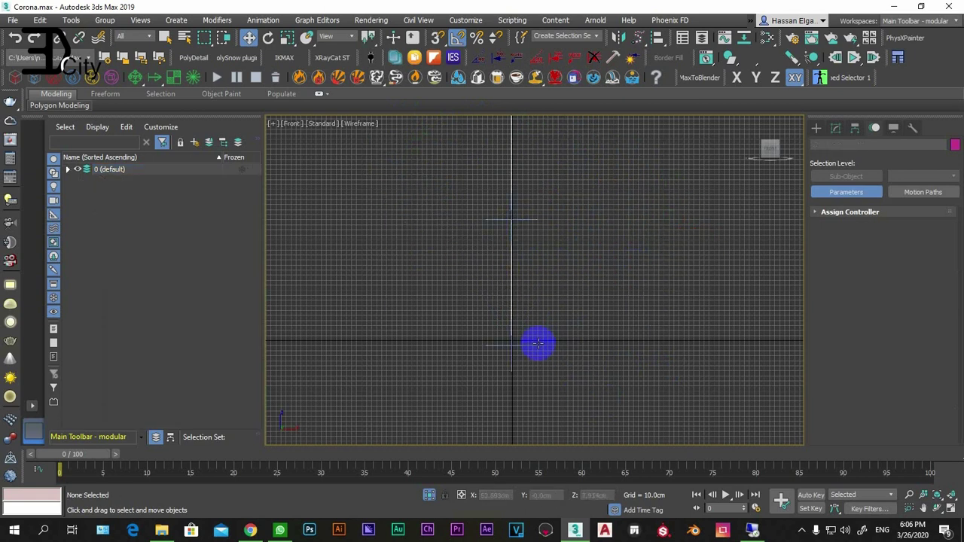
Link IK Chain001 to IK Chain002 as its parent.
left_click(532, 345)
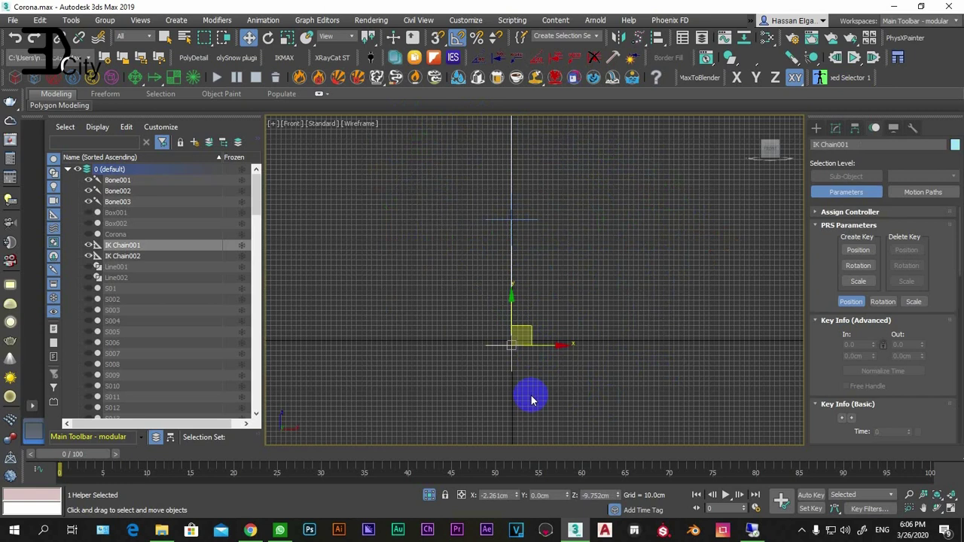
left_click(59, 38)
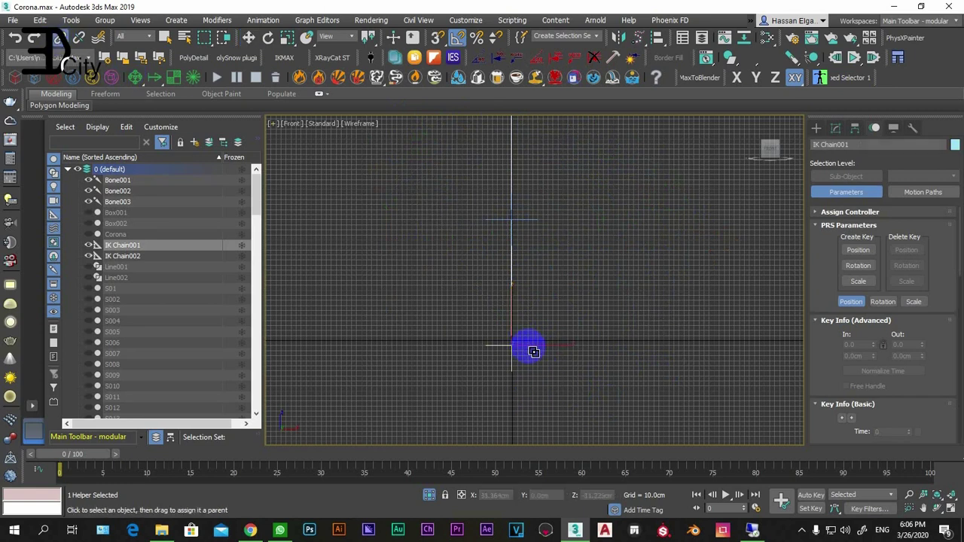
left_click_drag(534, 223, 536, 224)
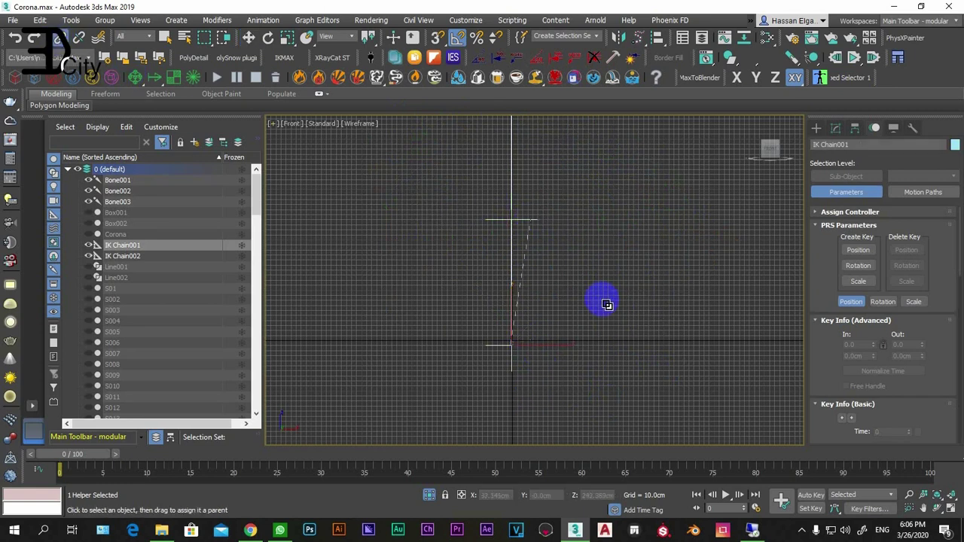
Test-move the IK Chain002 goal, undo it, and exit isolation to show the whole scene.
right_click(577, 200)
left_click(583, 205)
mouse_move(533, 204)
left_mouse_down()
mouse_move(677, 193)
mouse_move(404, 200)
mouse_move(630, 215)
mouse_move(684, 204)
mouse_move(460, 189)
mouse_move(430, 184)
mouse_move(665, 196)
mouse_move(412, 163)
mouse_move(718, 149)
mouse_move(525, 181)
mouse_move(572, 198)
mouse_move(545, 264)
mouse_move(598, 239)
mouse_move(458, 266)
mouse_move(480, 255)
mouse_move(527, 263)
mouse_move(606, 249)
mouse_move(446, 257)
mouse_move(424, 248)
mouse_move(594, 249)
mouse_move(424, 246)
mouse_move(577, 262)
mouse_move(680, 256)
mouse_move(429, 203)
mouse_move(619, 226)
mouse_move(501, 212)
mouse_move(635, 204)
mouse_move(374, 213)
left_mouse_up()
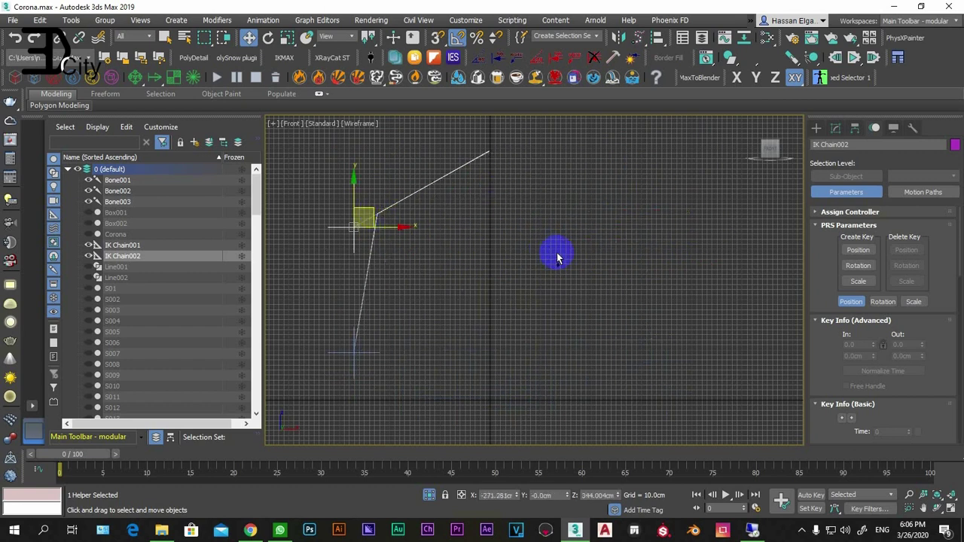
key("ctrl+z")
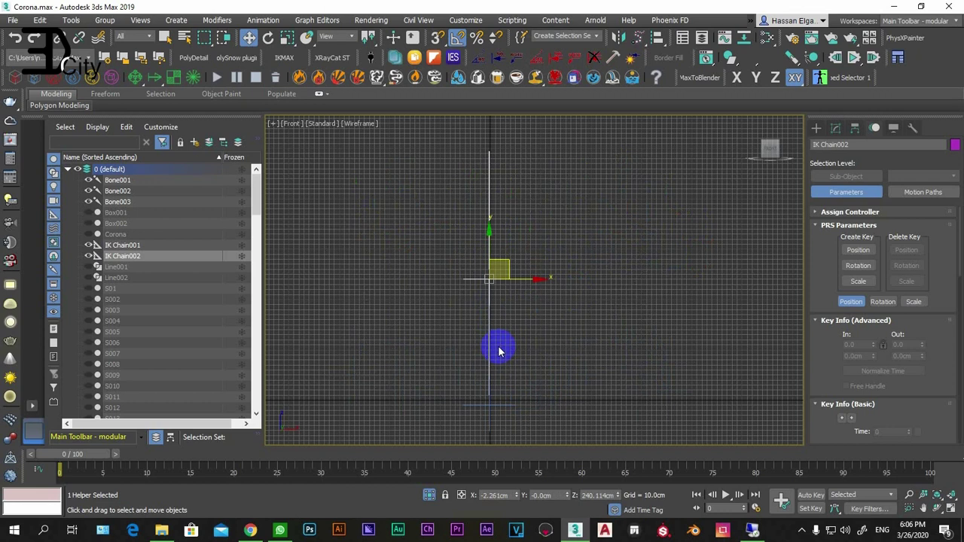
left_click(428, 494)
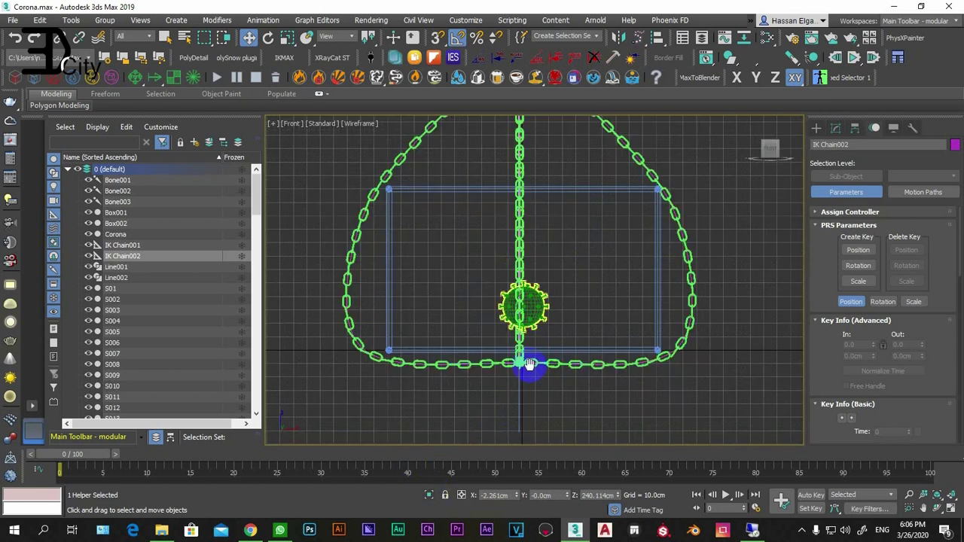
Select chain link S008 and view its modifier stack.
scroll(530, 364, "down", 2)
scroll(493, 347, "down", 2)
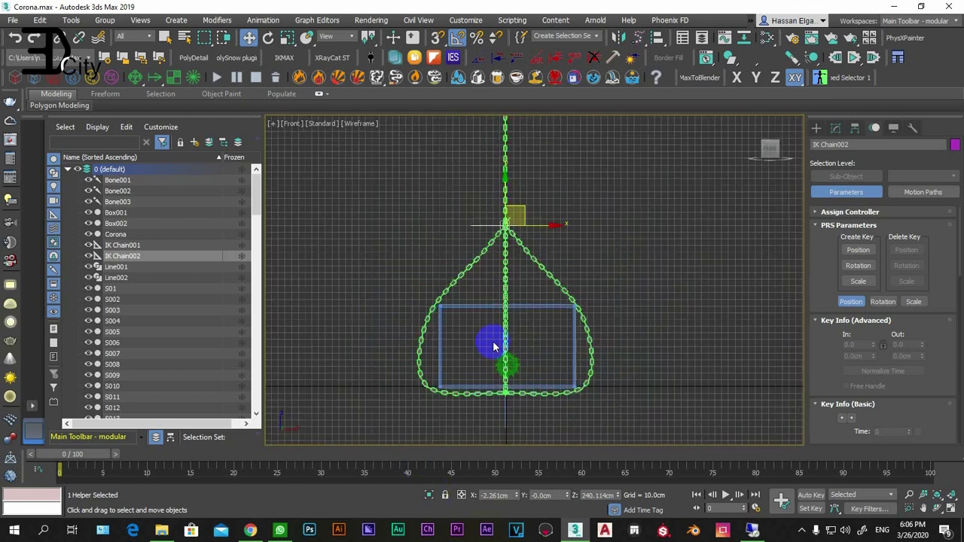
left_click(540, 266)
scroll(541, 264, "up", 2)
scroll(542, 262, "up", 2)
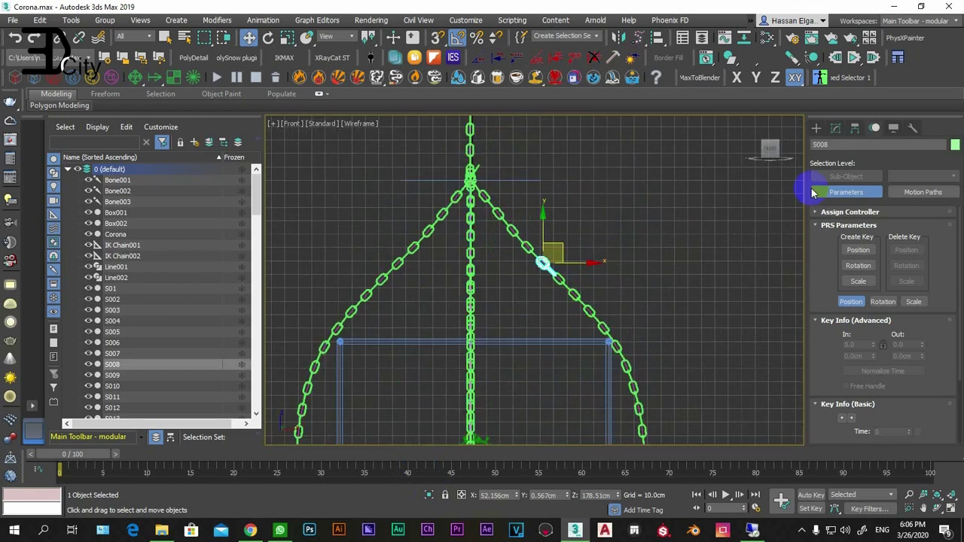
left_click(835, 128)
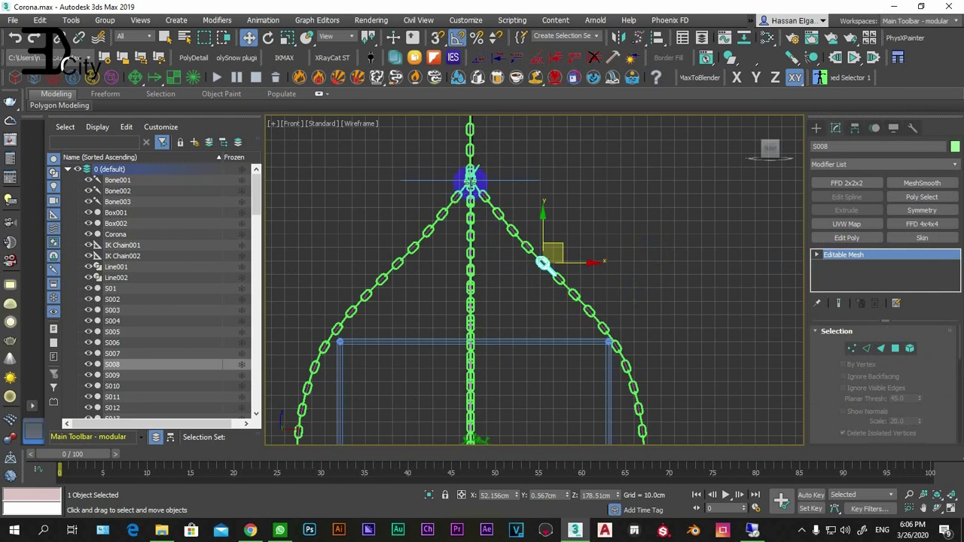
scroll(470, 181, "up", 1)
scroll(471, 185, "up", 1)
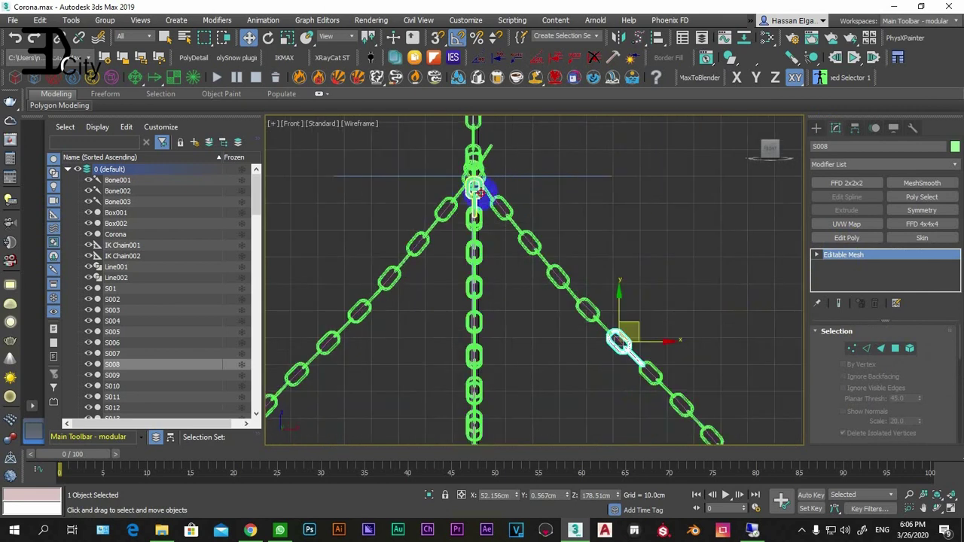
Select the top link S002 at the chains' apex and open its quad menu.
left_click(479, 192)
middle_click_drag(451, 183, 456, 221)
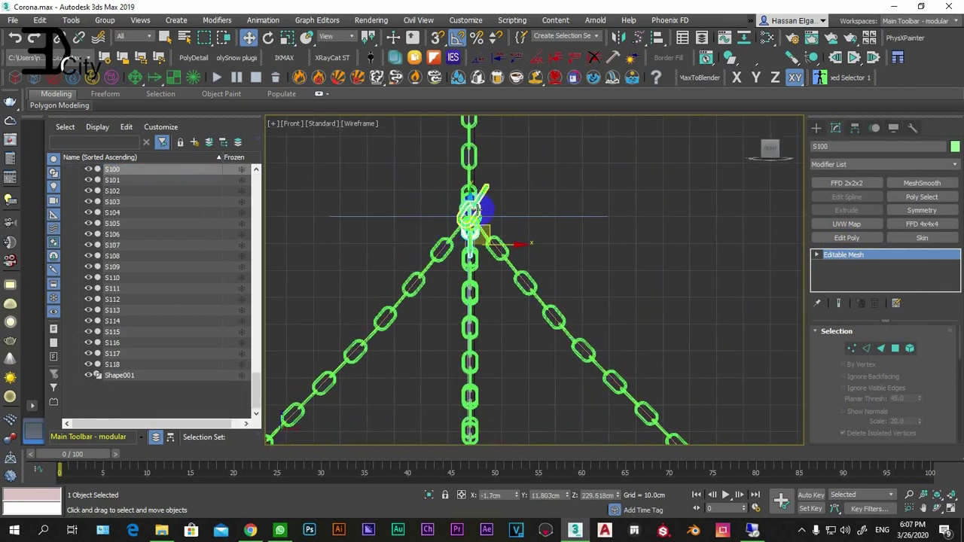
scroll(480, 208, "up", 2)
left_click(477, 172)
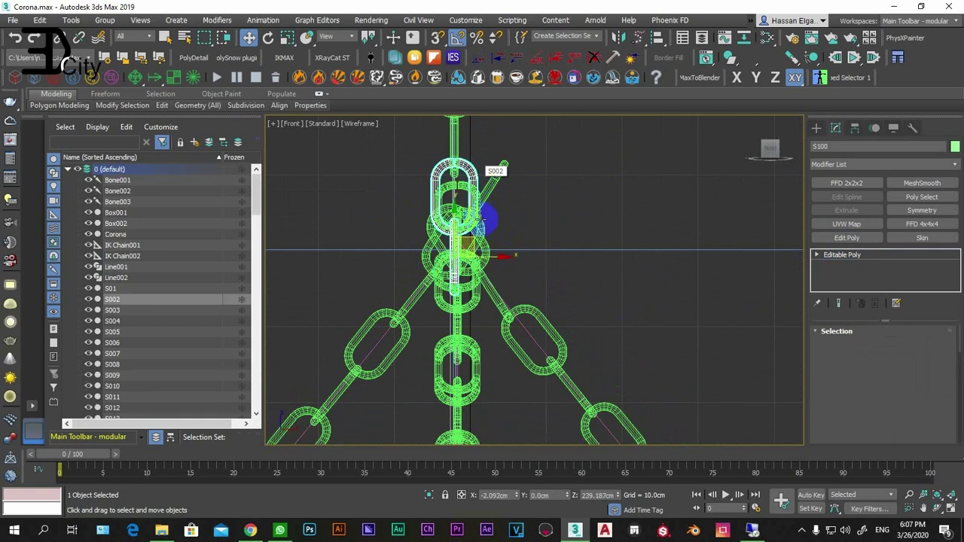
scroll(470, 263, "down", 3)
scroll(470, 264, "down", 1)
middle_click_drag(482, 279, 502, 248)
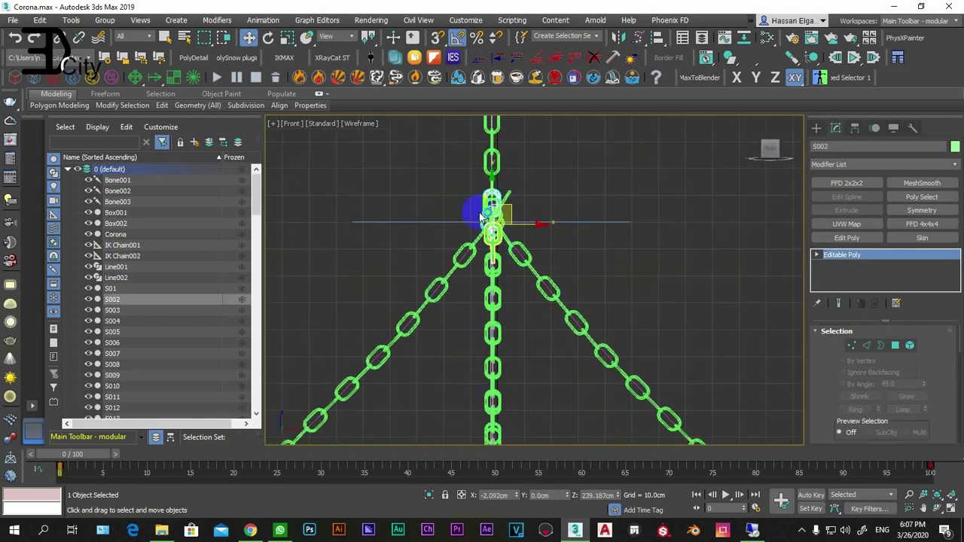
scroll(519, 277, "down", 3)
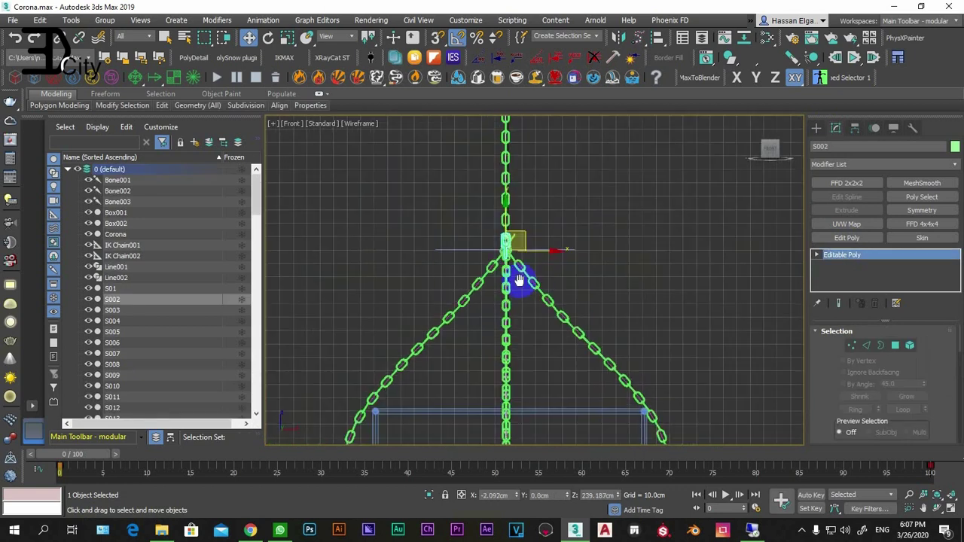
scroll(497, 219, "down", 1)
right_click(492, 201)
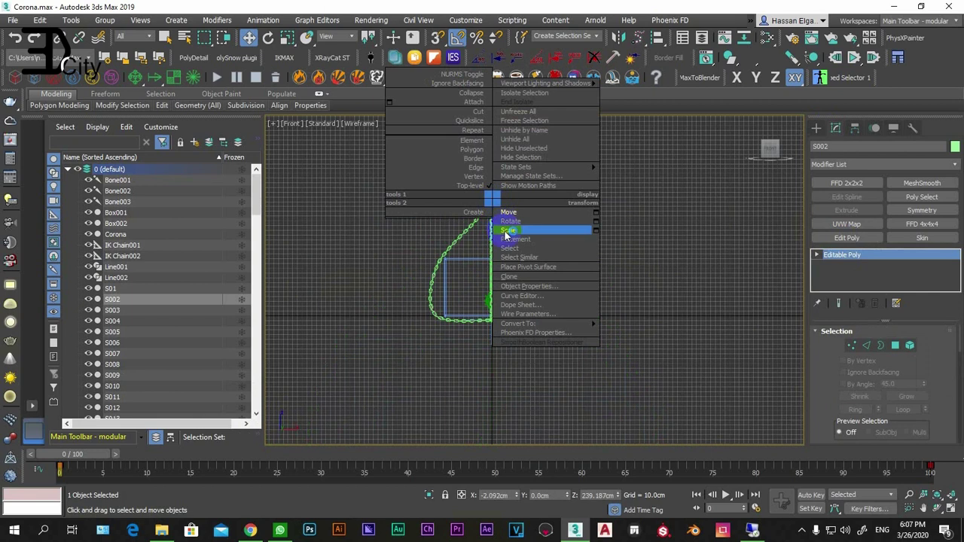
Select all objects similar to S002, then frame the chain junction and pendant in view.
left_click(525, 258)
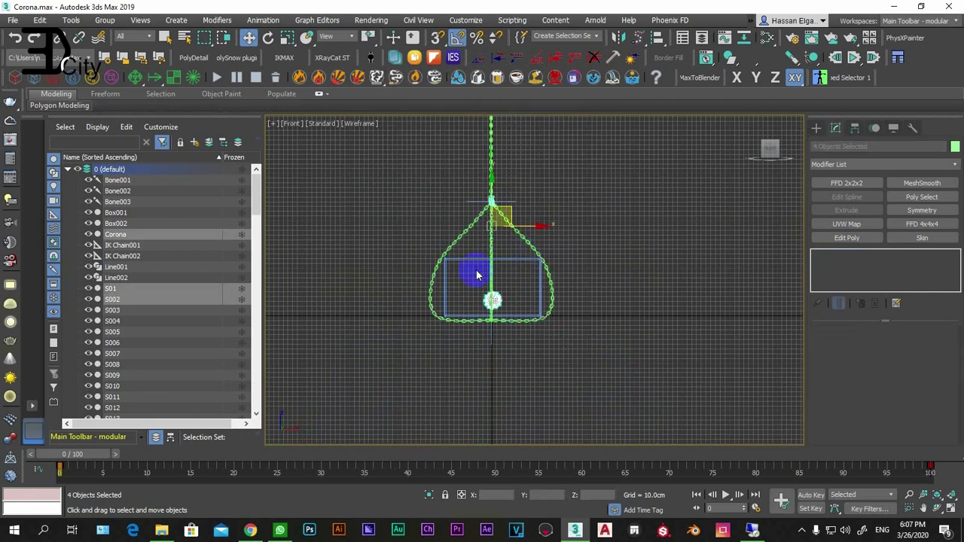
scroll(518, 218, "up", 4)
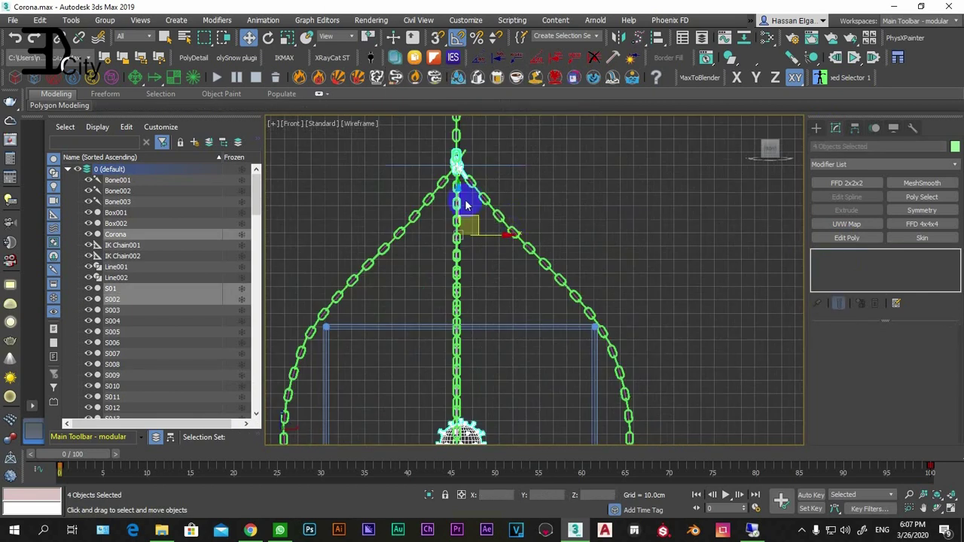
middle_click_drag(465, 204, 486, 262)
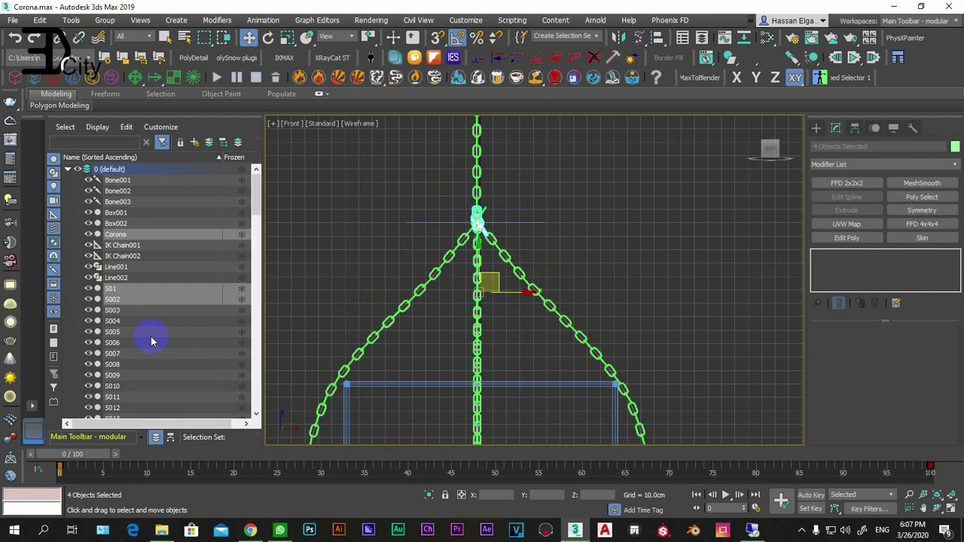
scroll(499, 263, "up", 3)
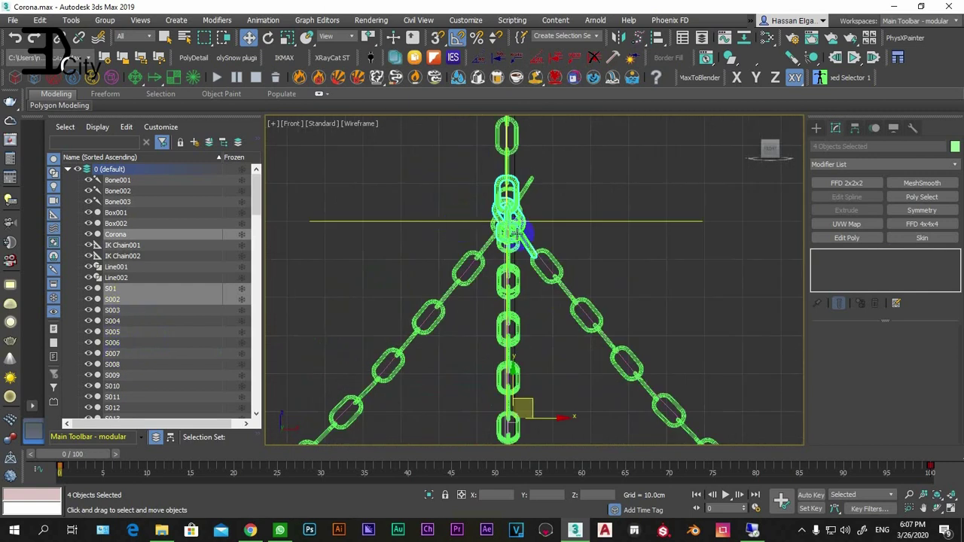
scroll(553, 265, "up", 3)
scroll(553, 267, "down", 3)
scroll(551, 269, "down", 4)
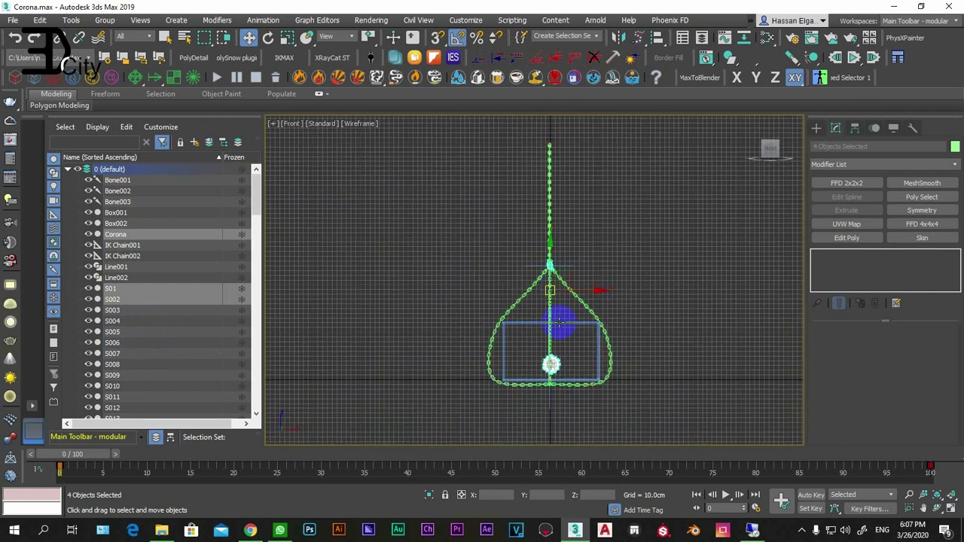
middle_click_drag(555, 323, 522, 263)
scroll(522, 263, "up", 2)
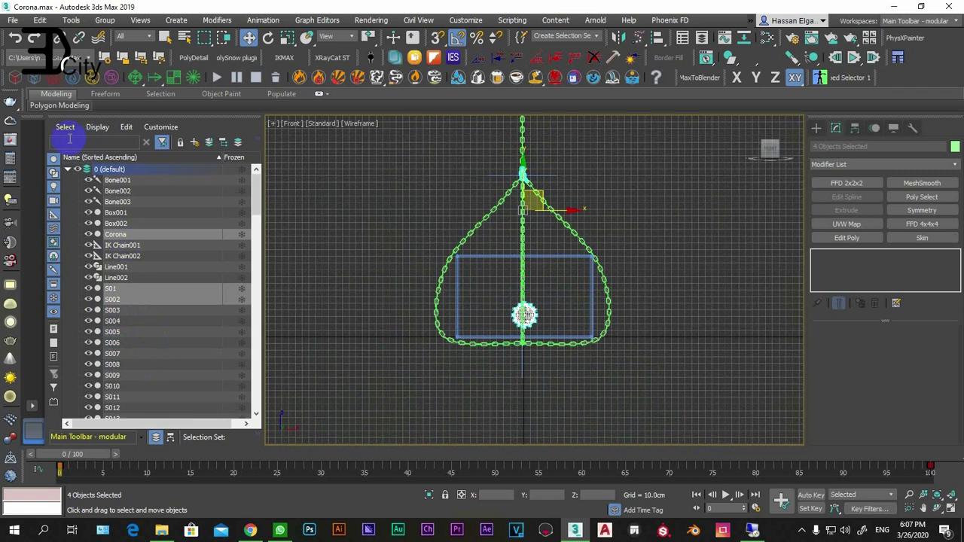
Filter the Scene Explorer by 's', select links S01 through S118, and isolate them.
type("s")
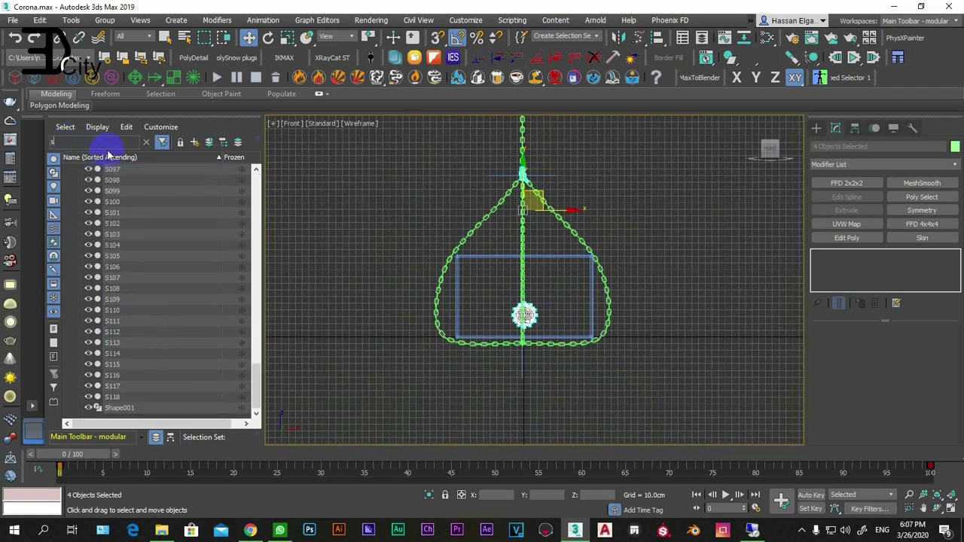
scroll(129, 284, "up", 5)
scroll(129, 284, "up", 5)
scroll(215, 278, "up", 6)
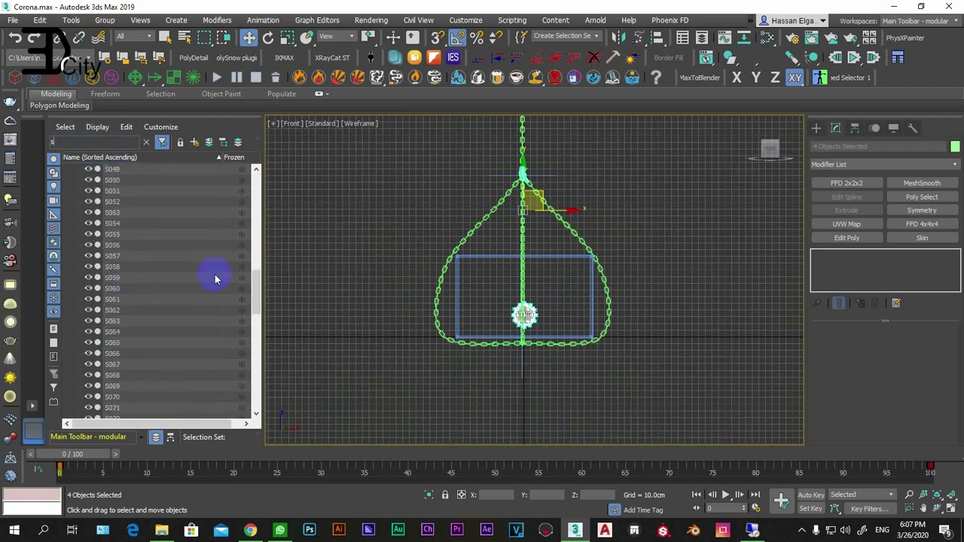
left_click_drag(256, 286, 257, 171)
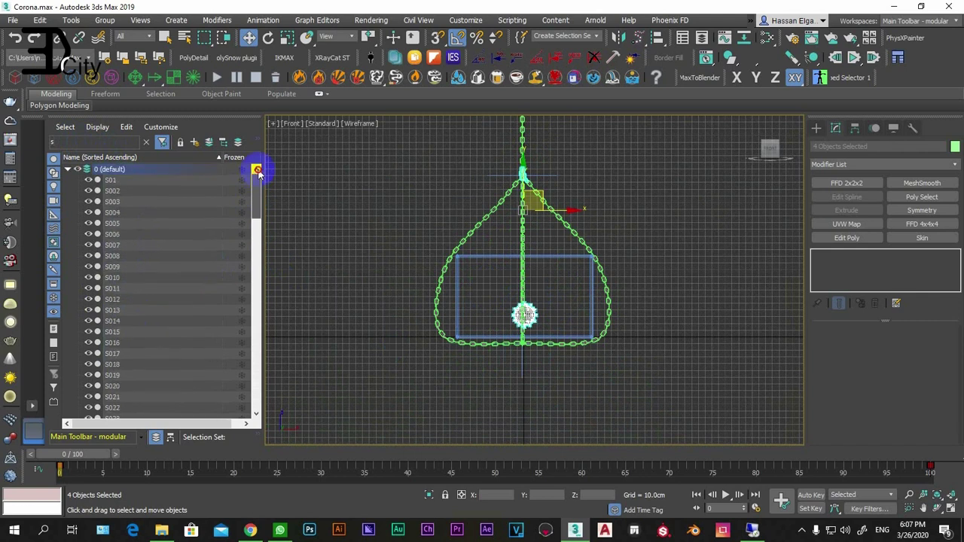
left_click(112, 181)
left_click_drag(256, 222, 257, 390)
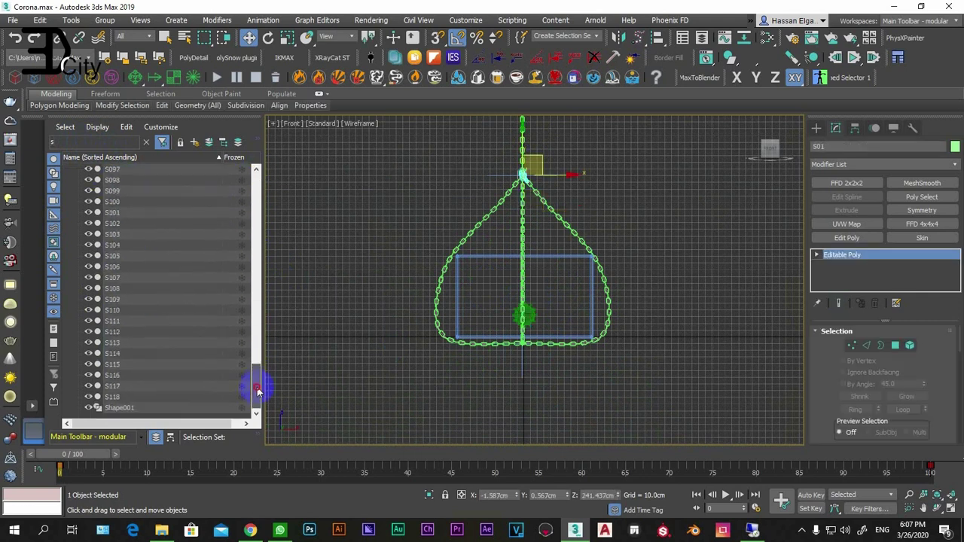
left_click(115, 397, "shift")
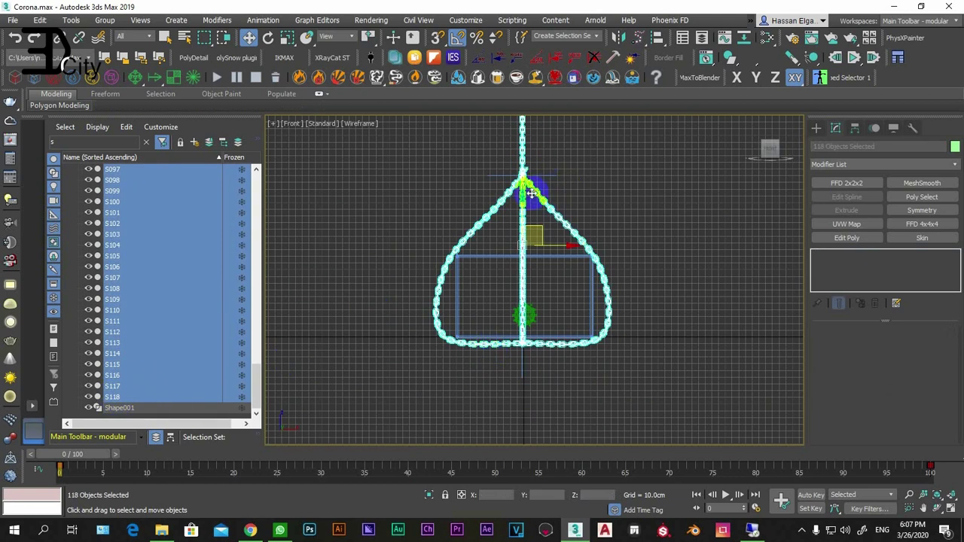
left_click(429, 496)
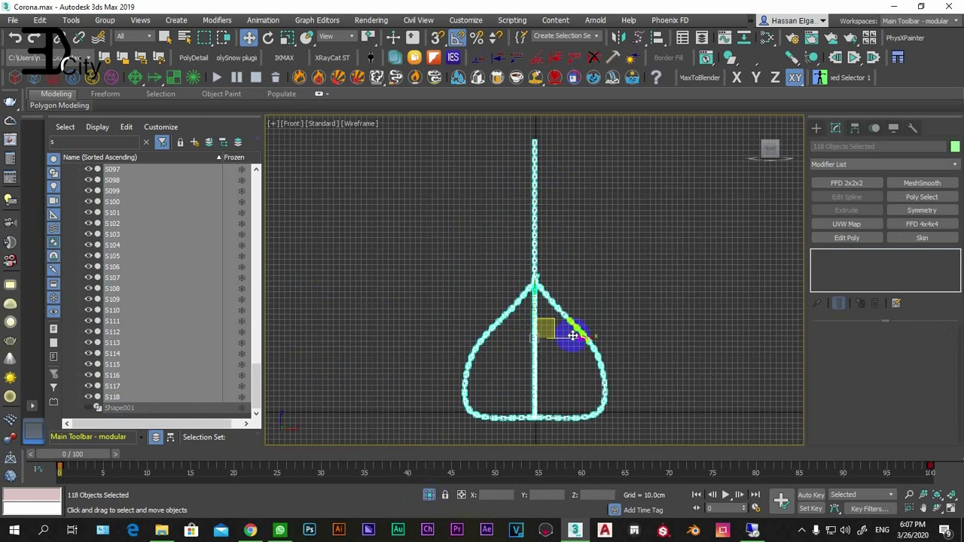
Exit isolation, centre the chain and select the top chain link S002.
left_click(574, 297)
middle_click_drag(600, 328, 415, 176)
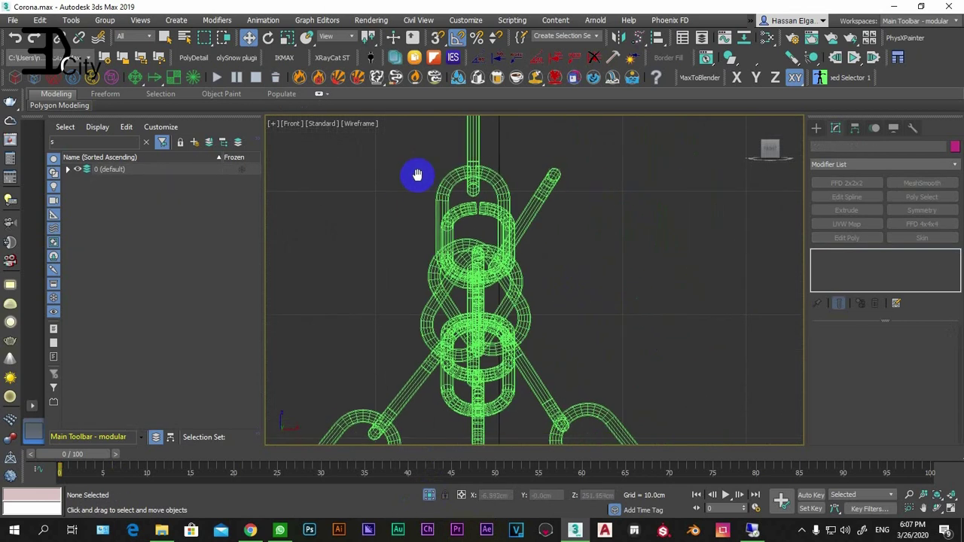
left_click(499, 173)
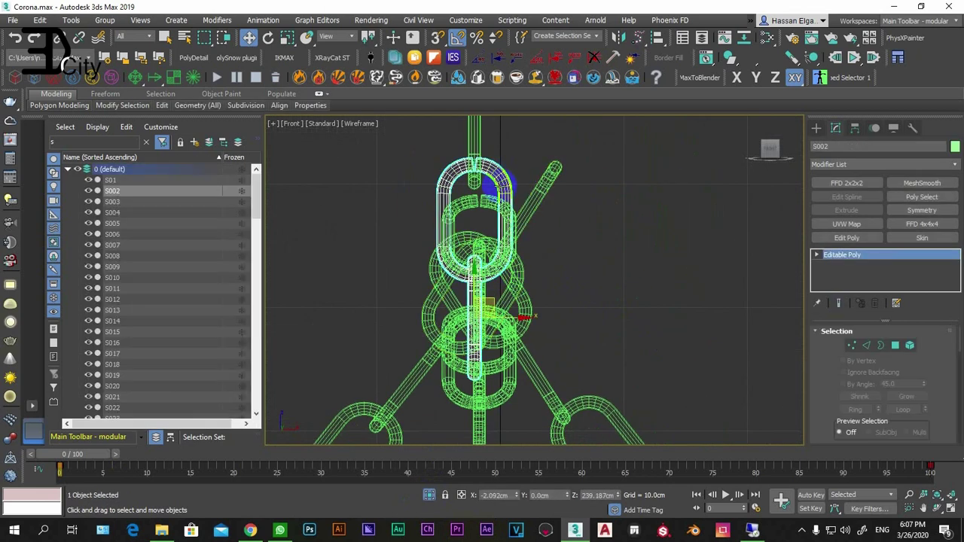
scroll(497, 286, "down", 2)
scroll(501, 301, "down", 2)
scroll(499, 300, "down", 2)
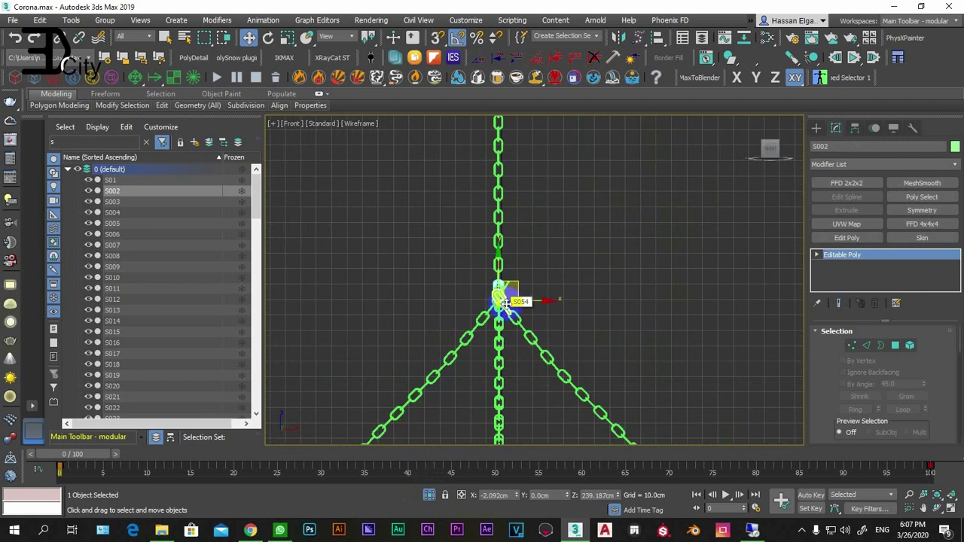
scroll(498, 298, "down", 2)
scroll(498, 296, "down", 1)
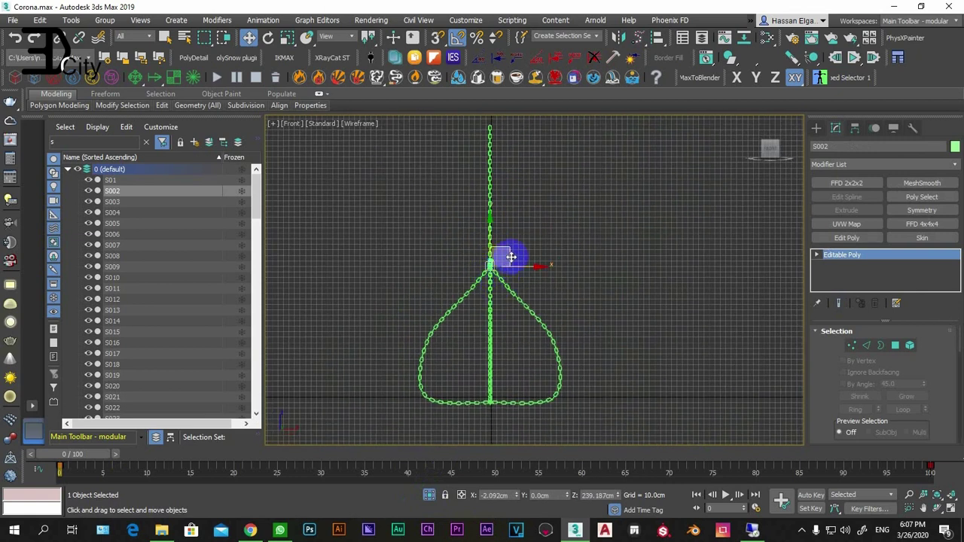
Attach the remaining chain pieces S098–S118 to S002 through Attach List.
right_click(527, 260)
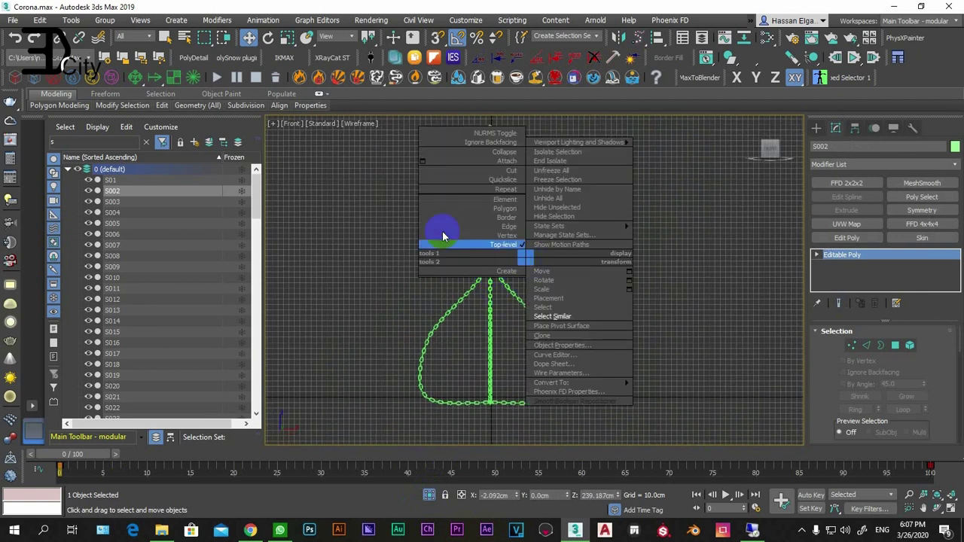
left_click(422, 162)
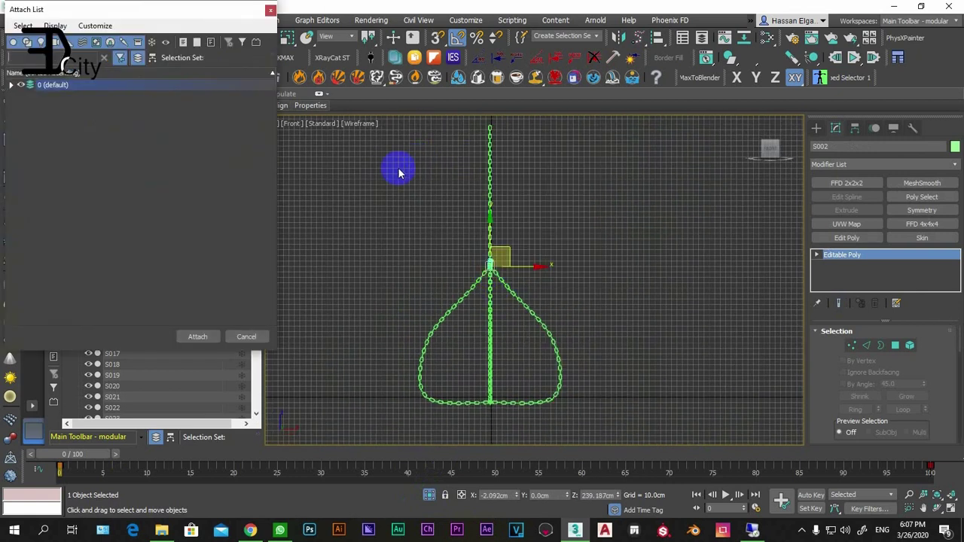
left_click(13, 88)
scroll(98, 218, "down", 10)
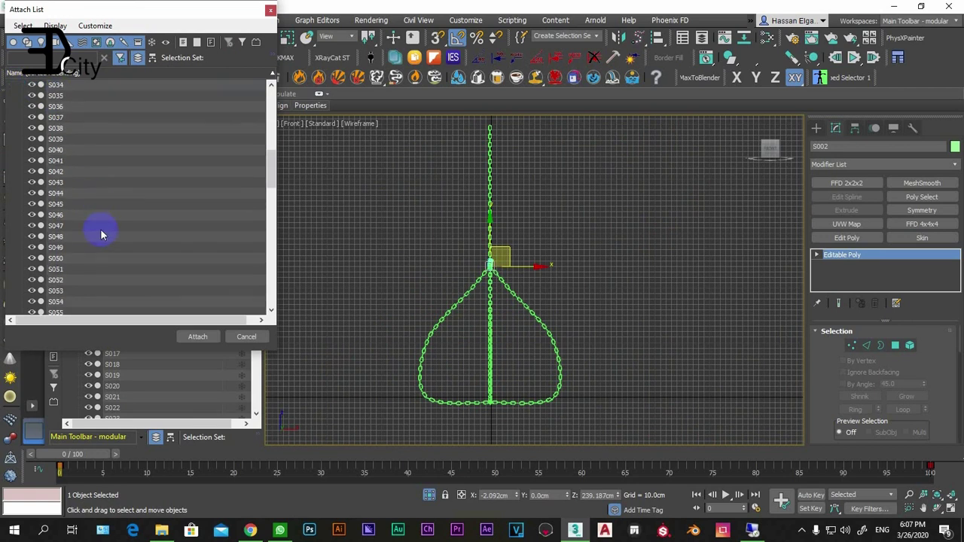
scroll(101, 235, "down", 10)
scroll(101, 239, "down", 9)
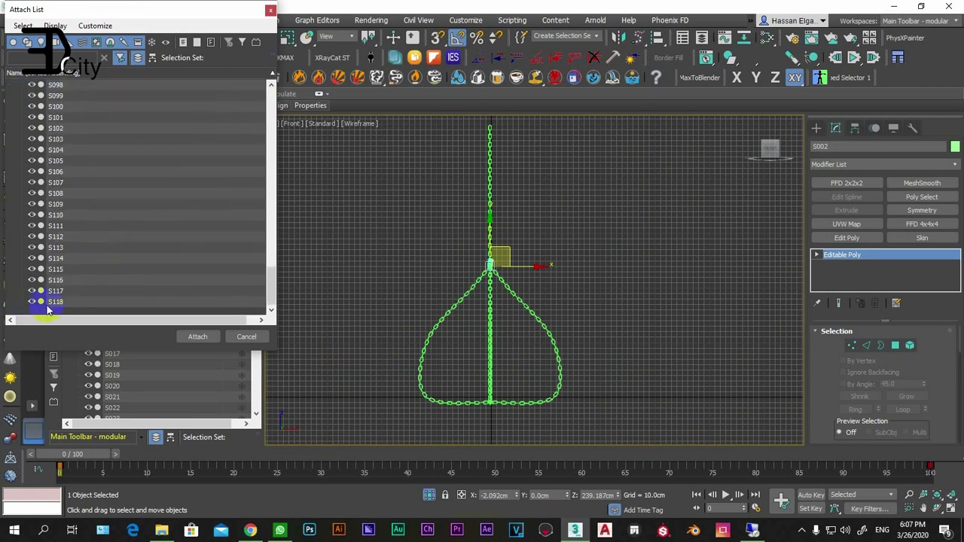
left_click(43, 301, "shift")
left_click(196, 338)
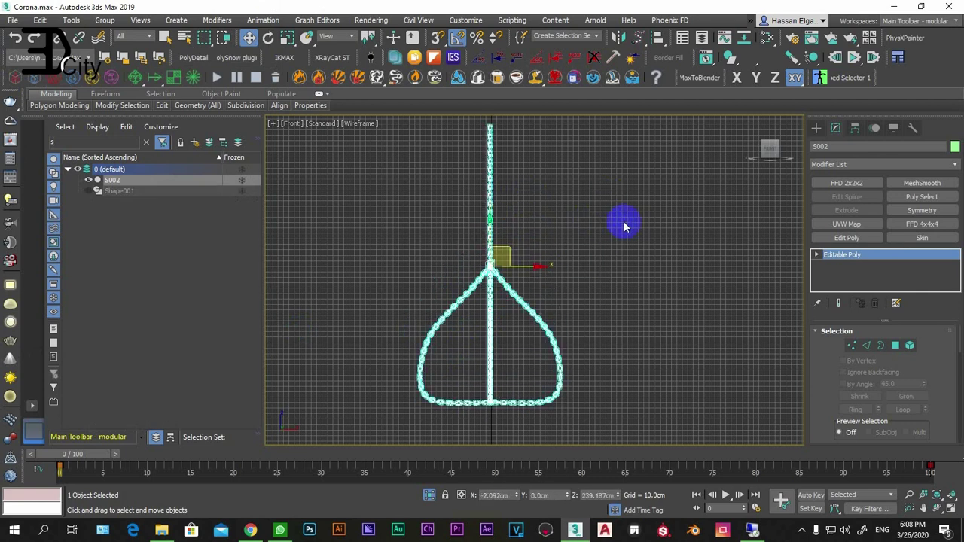
Slide the chain mesh along the X axis and switch to the shaded Perspective view.
left_click(663, 258)
left_click(490, 263)
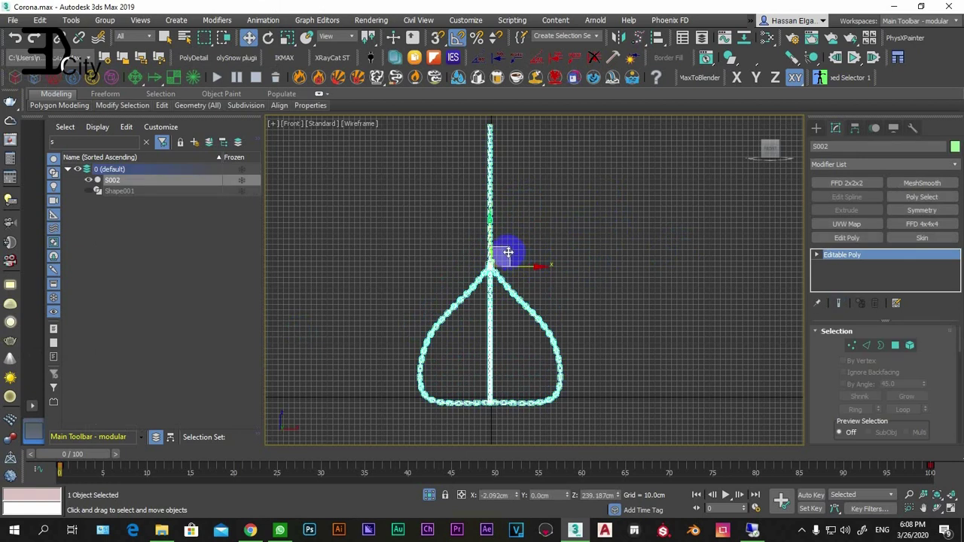
left_click(601, 238)
left_click(490, 263)
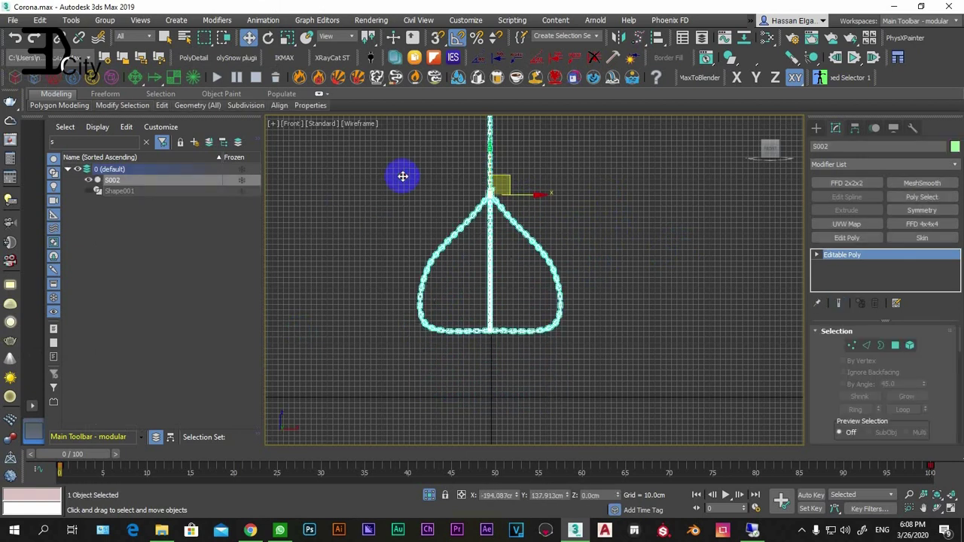
left_click(547, 266)
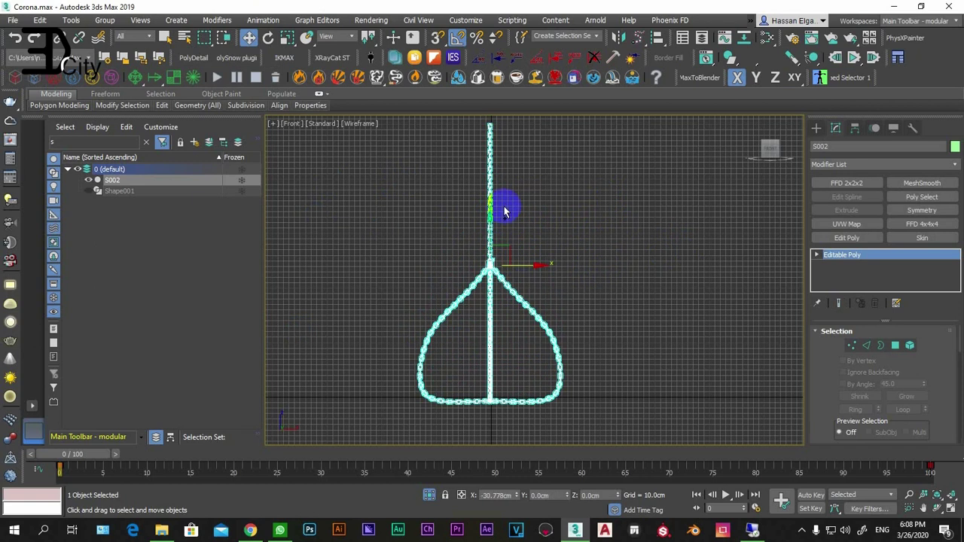
left_click_drag(532, 265, 555, 266)
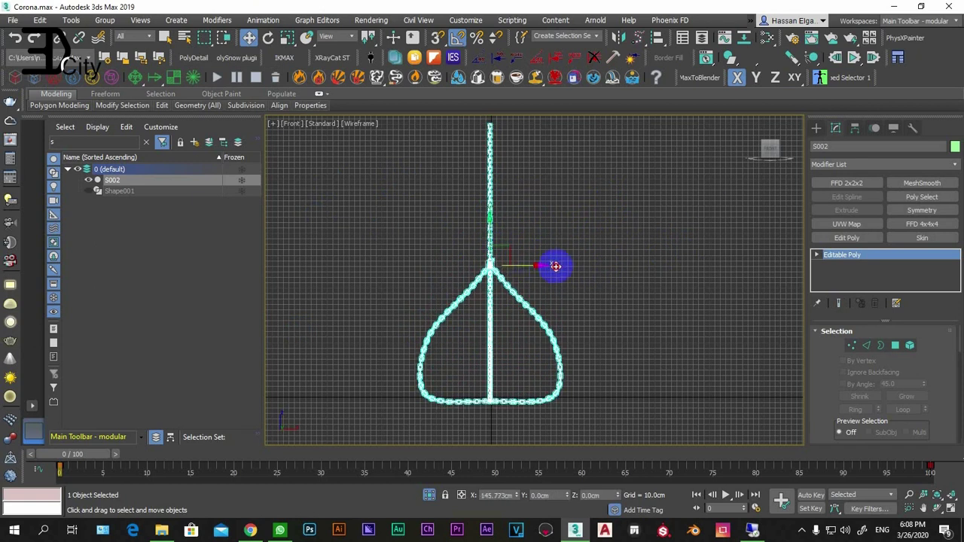
left_click_drag(482, 191, 525, 263)
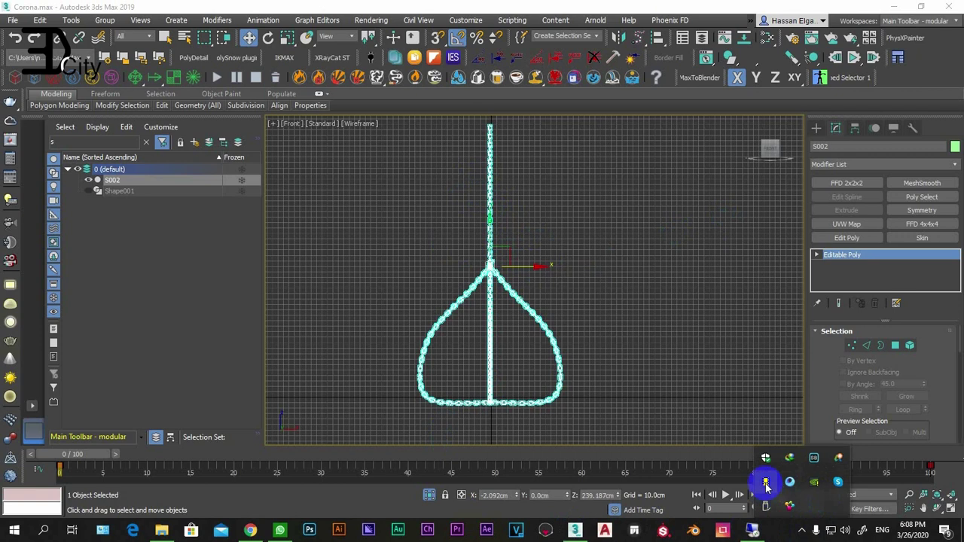
key("p")
middle_click_drag(485, 219, 516, 197)
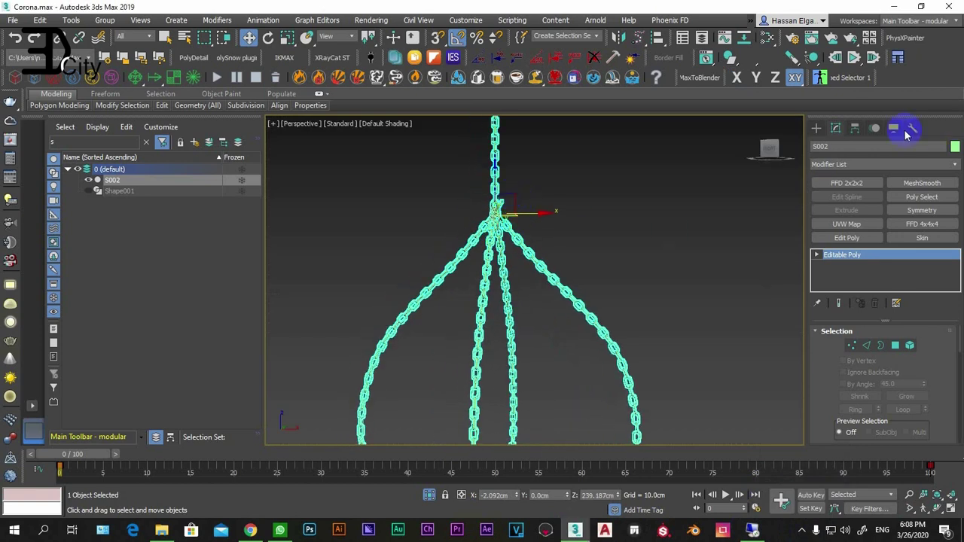
In the Motion panel, remove S002's Path Constraint position layer, then undo the removal.
left_click(874, 128)
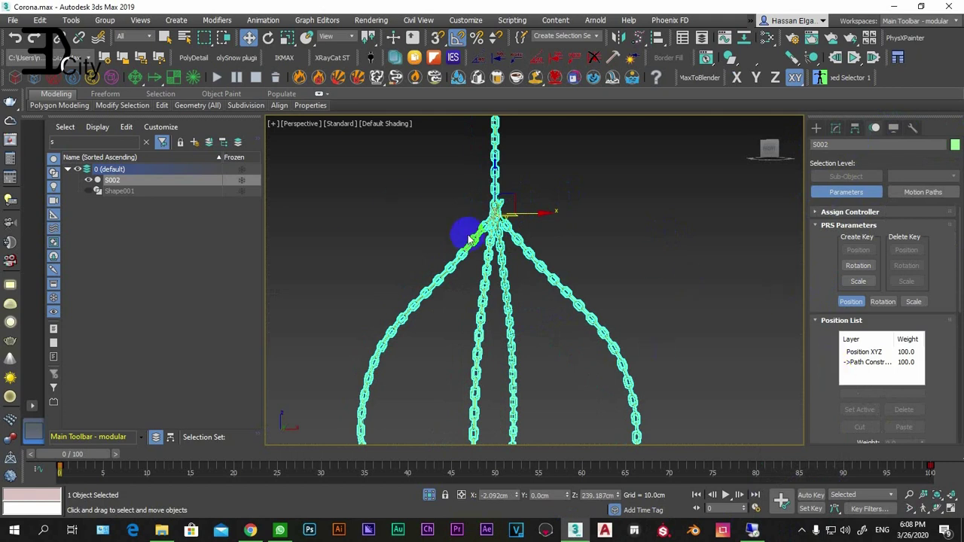
middle_click_drag(490, 221, 413, 206)
scroll(413, 206, "down", 3)
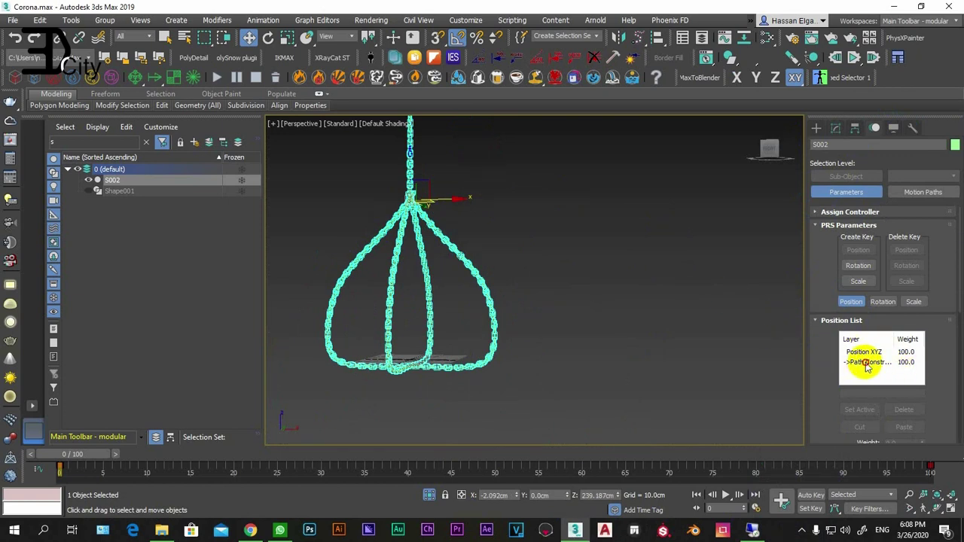
left_click(865, 363)
left_click(907, 410)
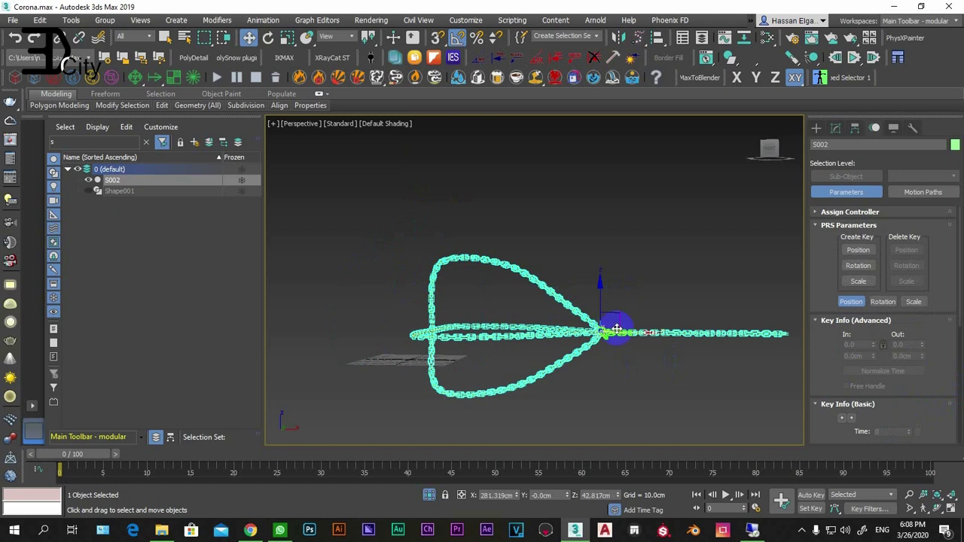
key("ctrl+z")
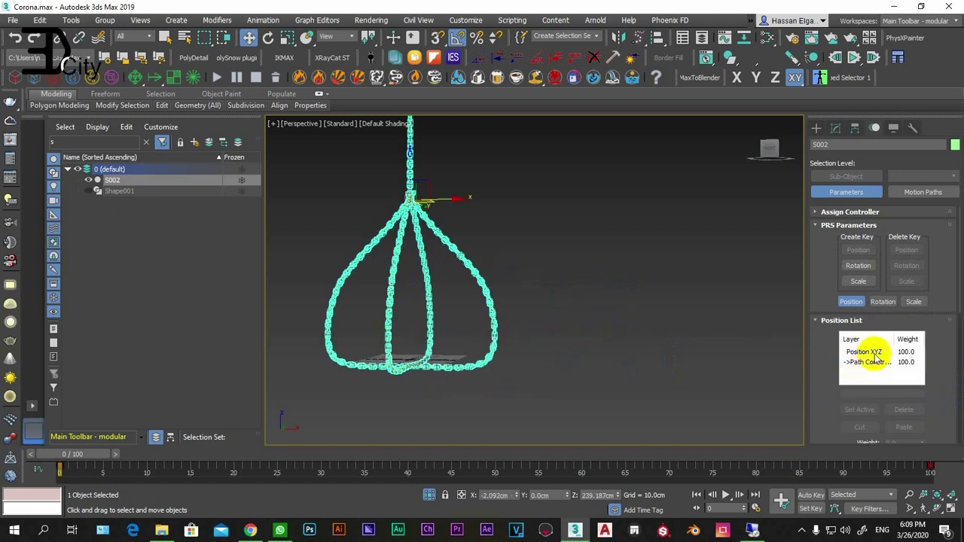
Expand S002's Position List and bring up the controller types for the Path Constraint entry.
left_click(864, 352)
left_click(866, 362)
left_click(881, 409)
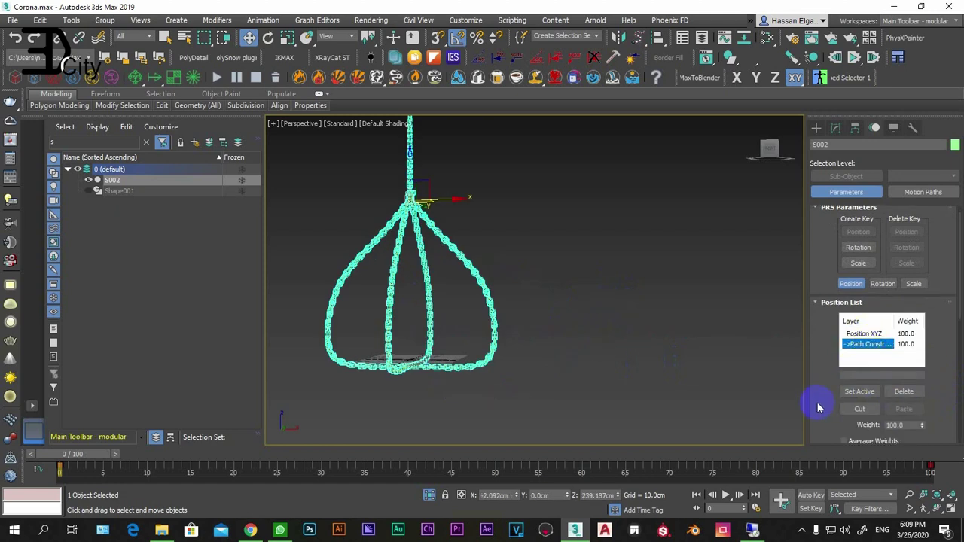
left_click(820, 215)
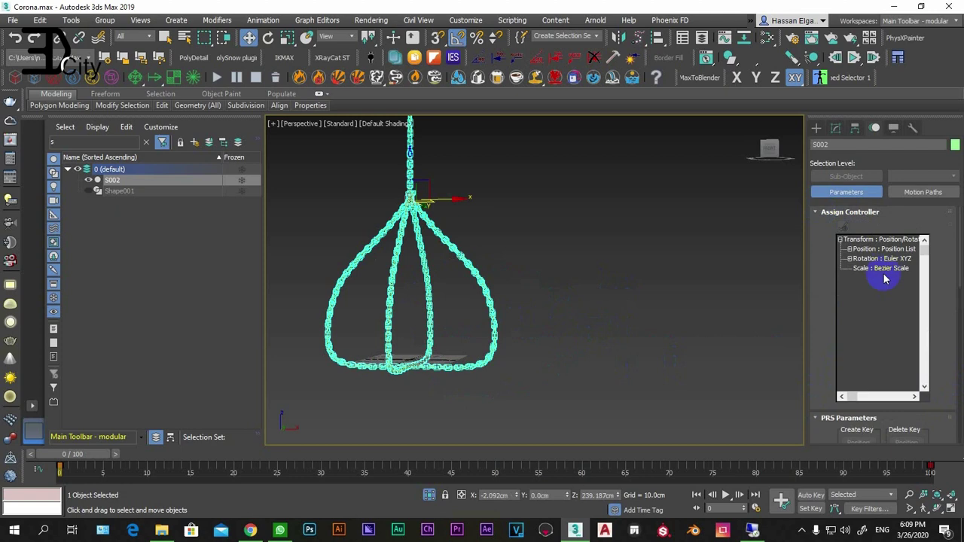
left_click(848, 250)
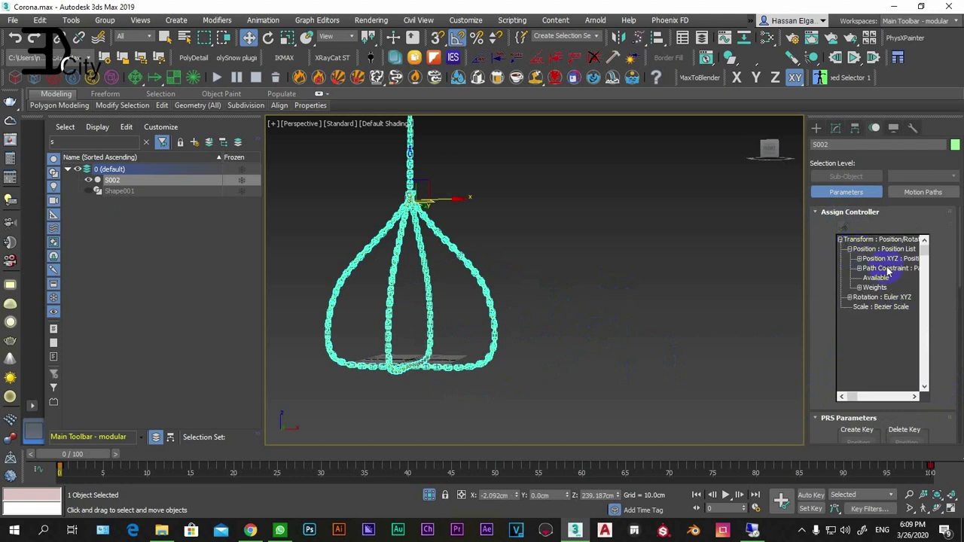
left_click(901, 270)
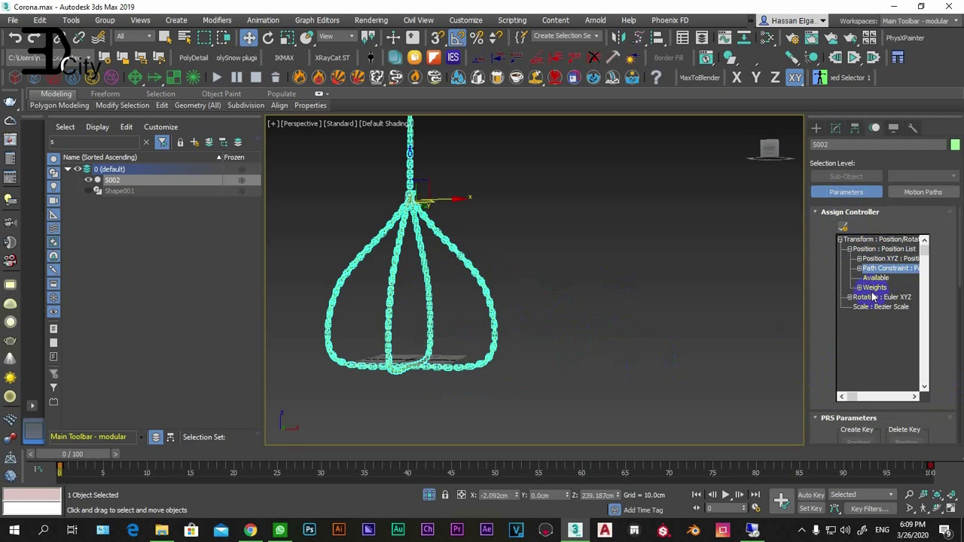
left_click(842, 230)
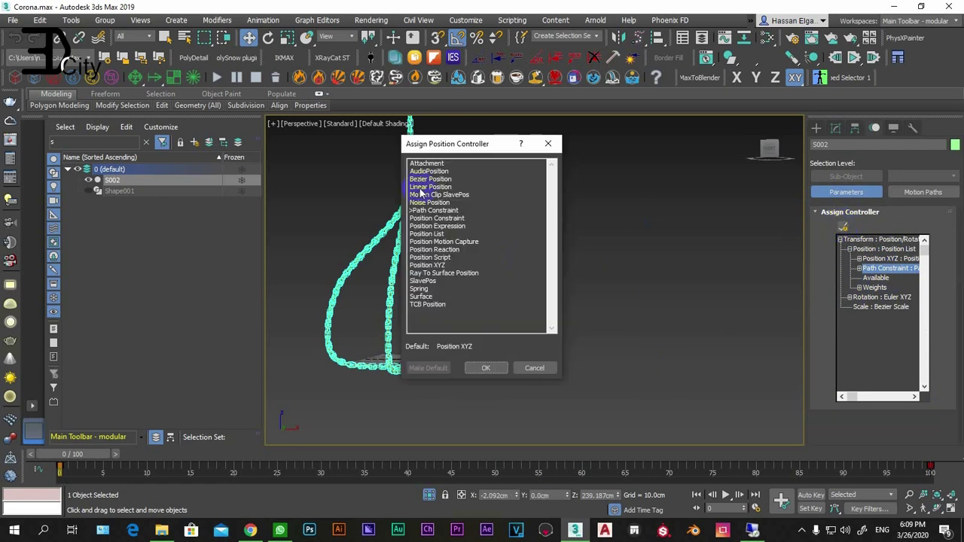
Try Position XYZ in place of the Path Constraint, then restore the Path Constraint.
left_click_drag(449, 152, 591, 142)
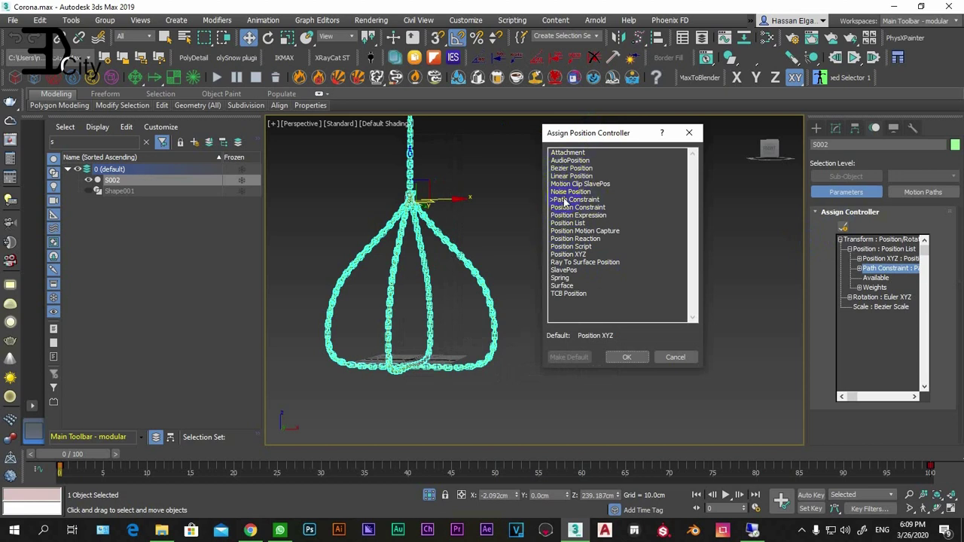
left_click(558, 256)
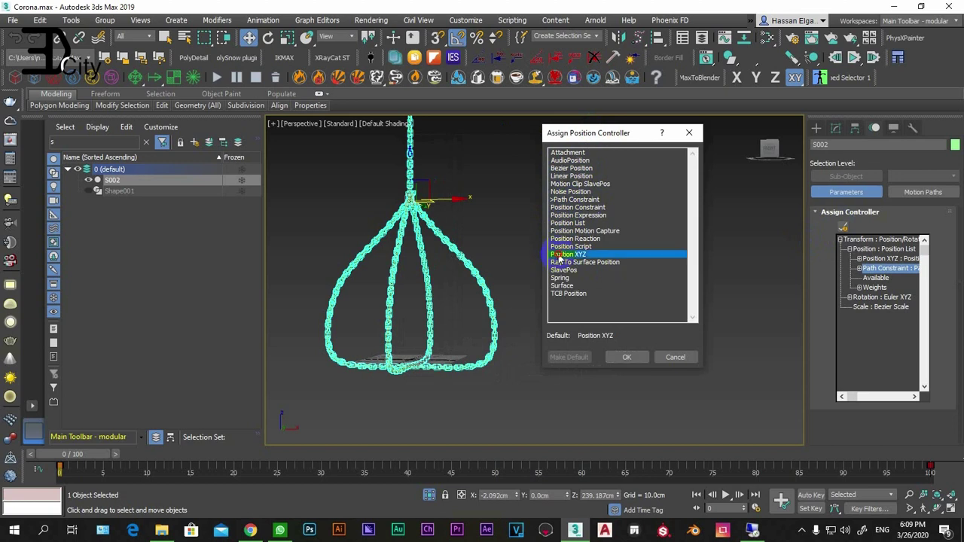
left_click(625, 360)
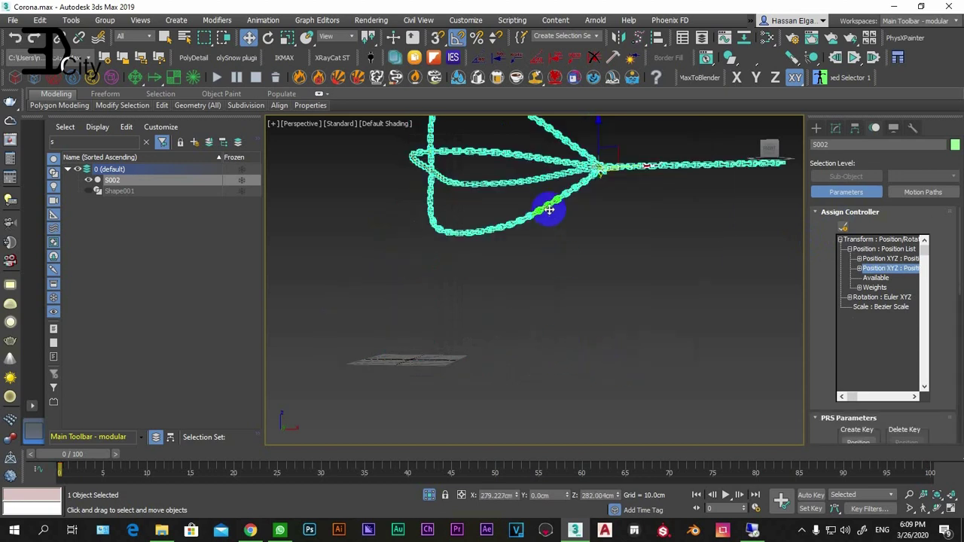
mouse_move(549, 208)
middle_mouse_down("alt")
mouse_move(517, 250)
mouse_move(512, 290)
middle_mouse_up("alt")
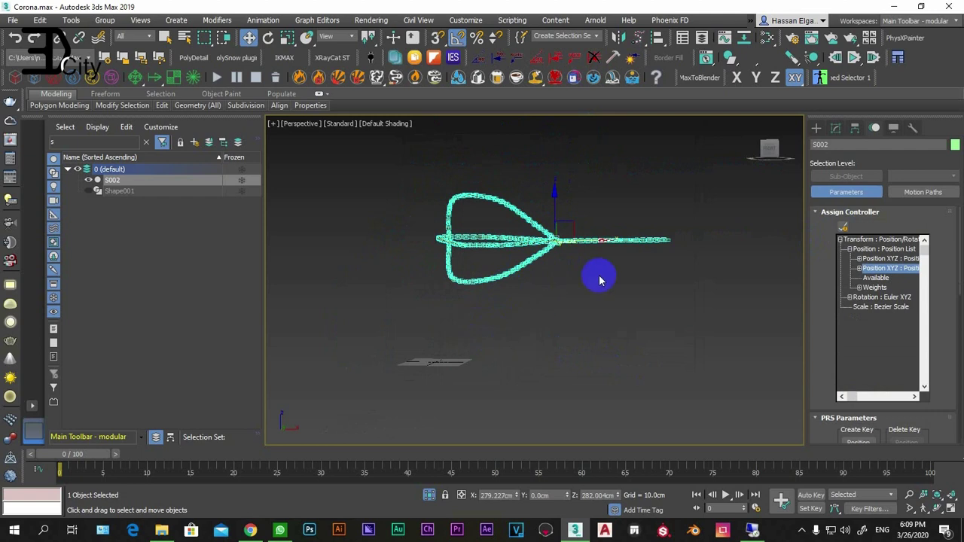
left_click(579, 256)
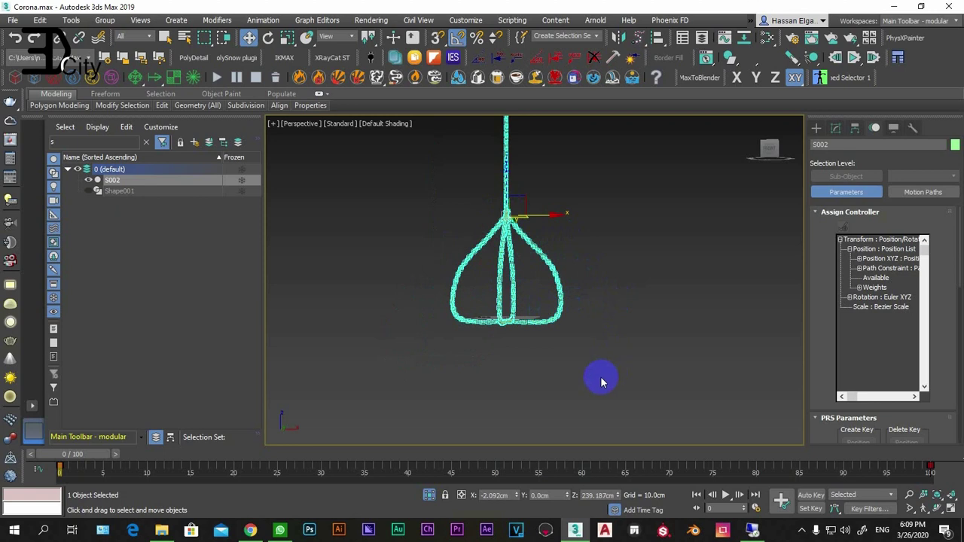
Orbit to a tilted angle and zoom to show the whole scene.
middle_click_drag(515, 302, 517, 296, "alt")
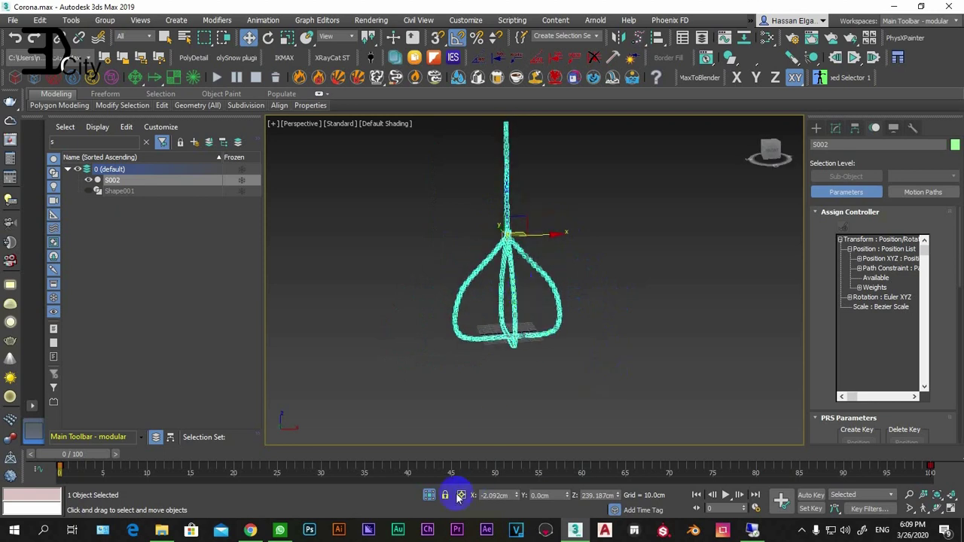
left_click(429, 495)
scroll(508, 249, "up", 3)
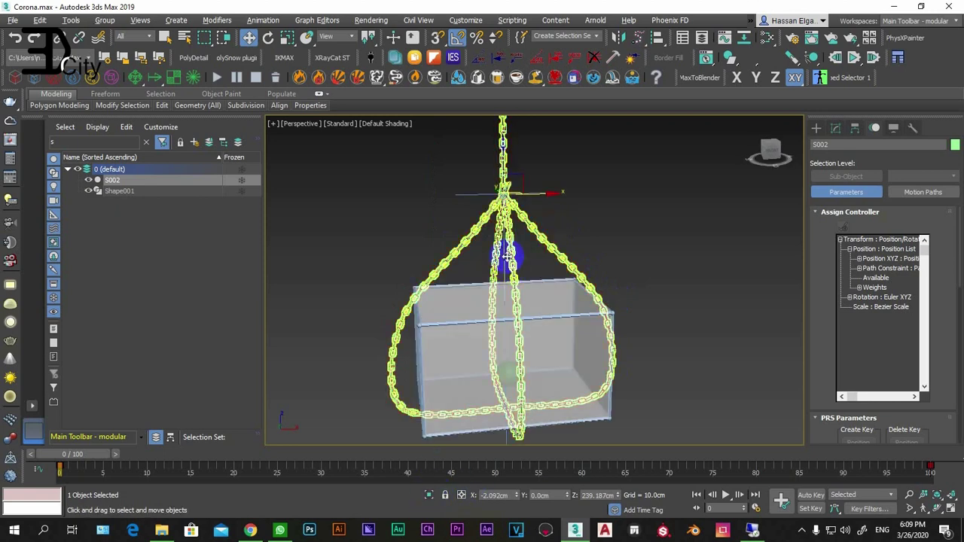
scroll(528, 261, "down", 2)
scroll(528, 261, "down", 3)
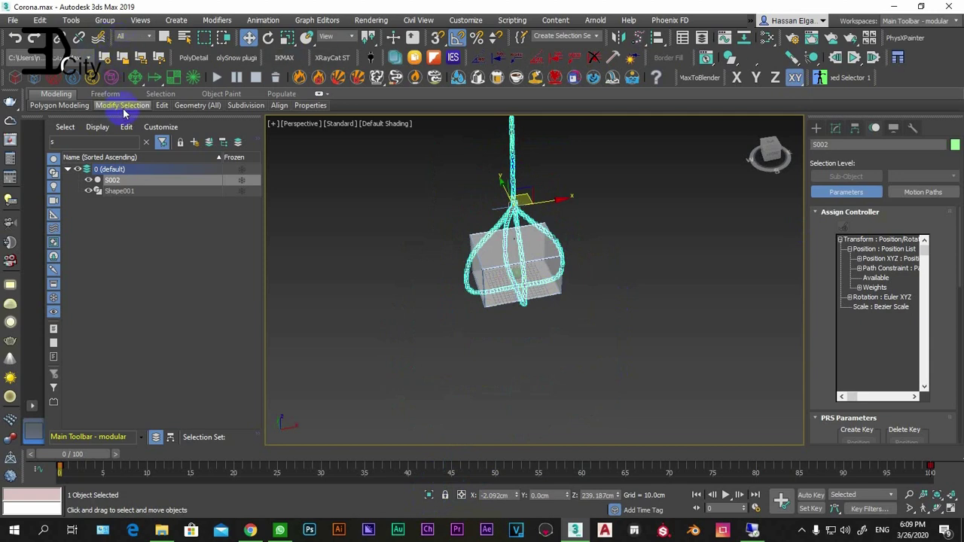
Create a new box, Box003, near the chain tops and reset its X position to 0.
left_click(816, 128)
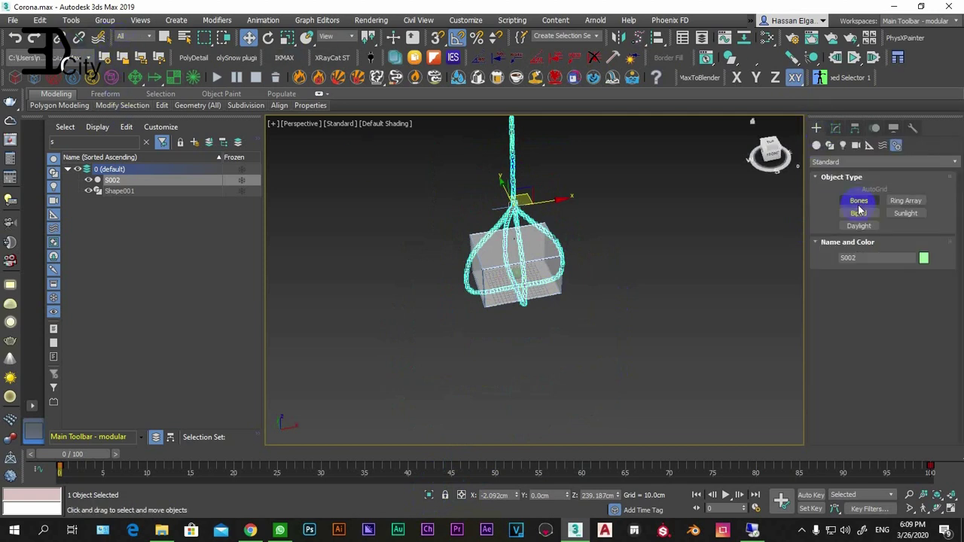
left_click(816, 146)
left_click(858, 201)
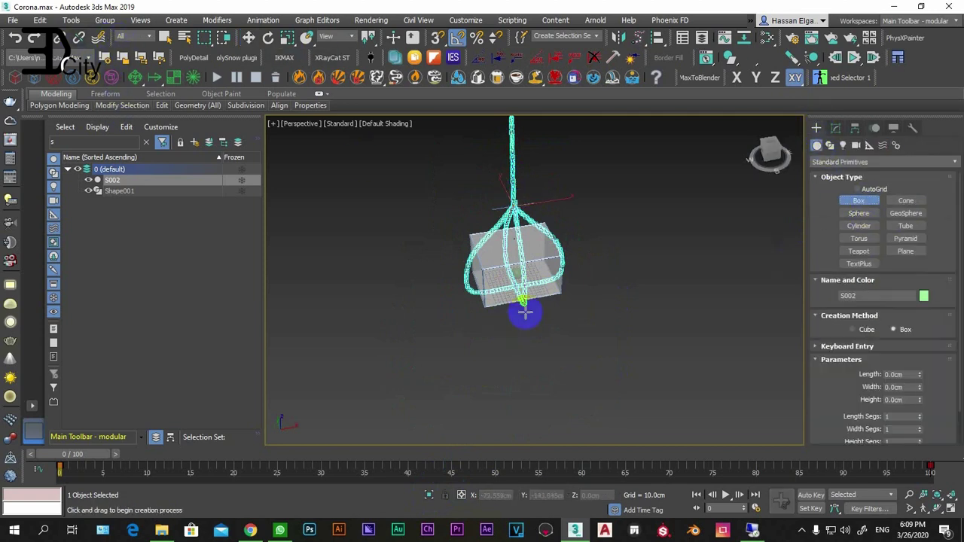
left_click_drag(561, 297, 449, 258)
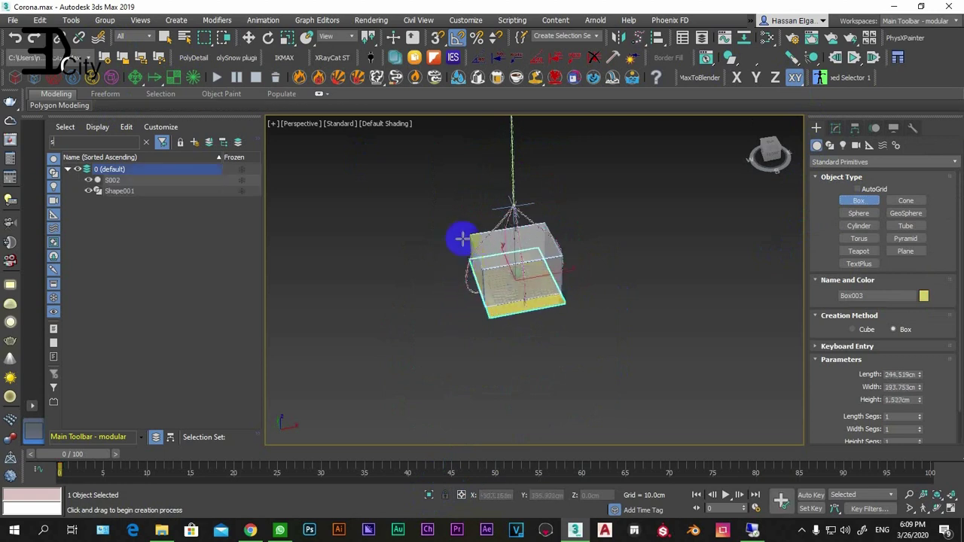
left_click(469, 213)
key("w")
middle_click_drag(512, 241, 534, 359, "alt")
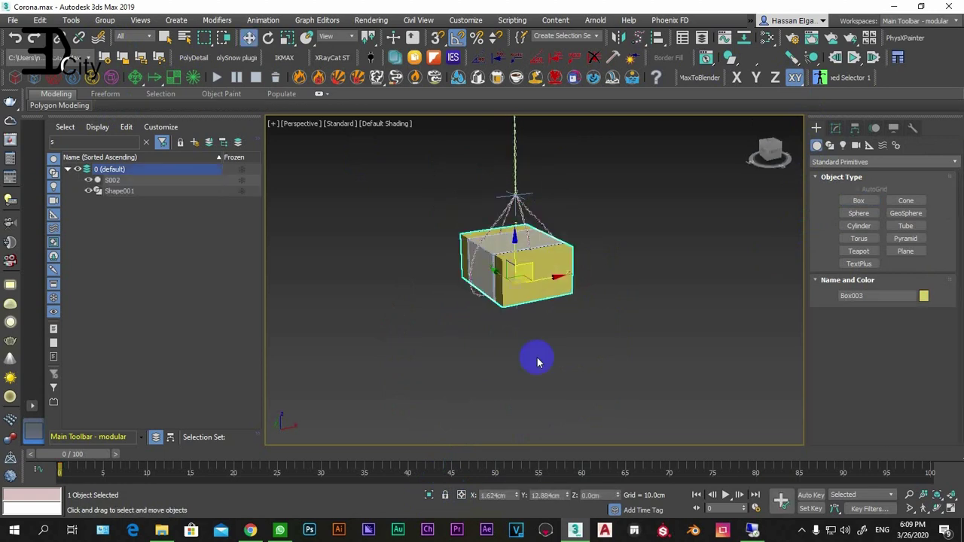
right_click(517, 495)
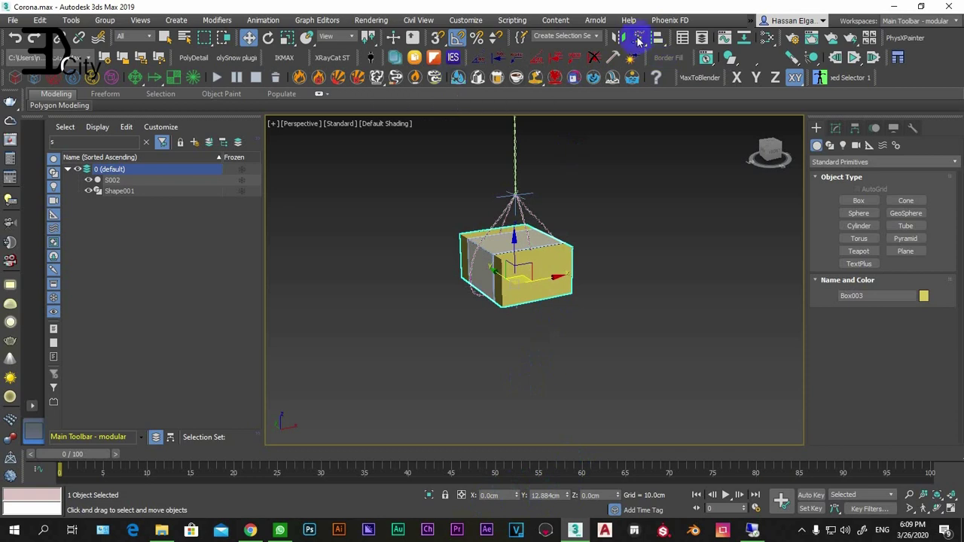
Align Box003's pivot to the chain mesh S002 in X, Y and Z, placing it at Z 239.187cm.
left_click(656, 38)
scroll(536, 192, "up", 5)
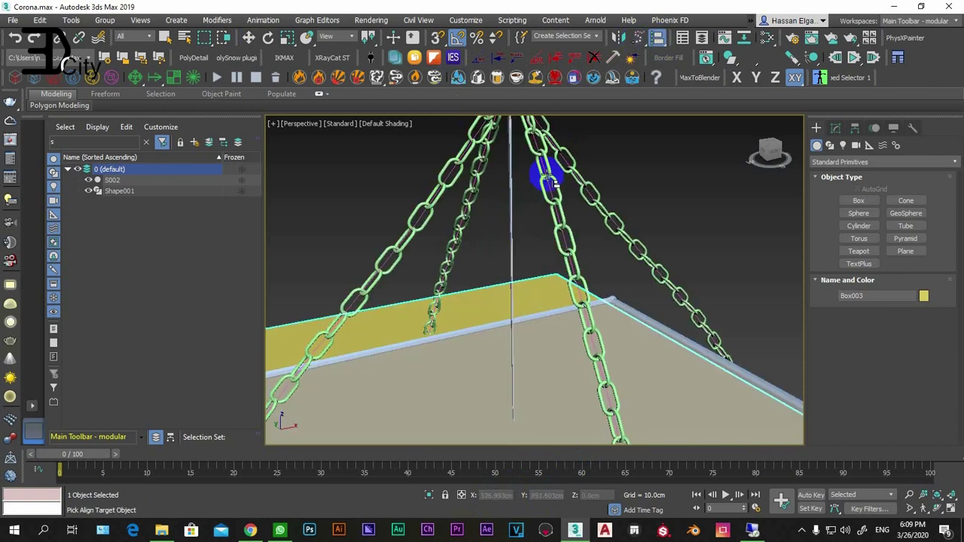
left_click(551, 181)
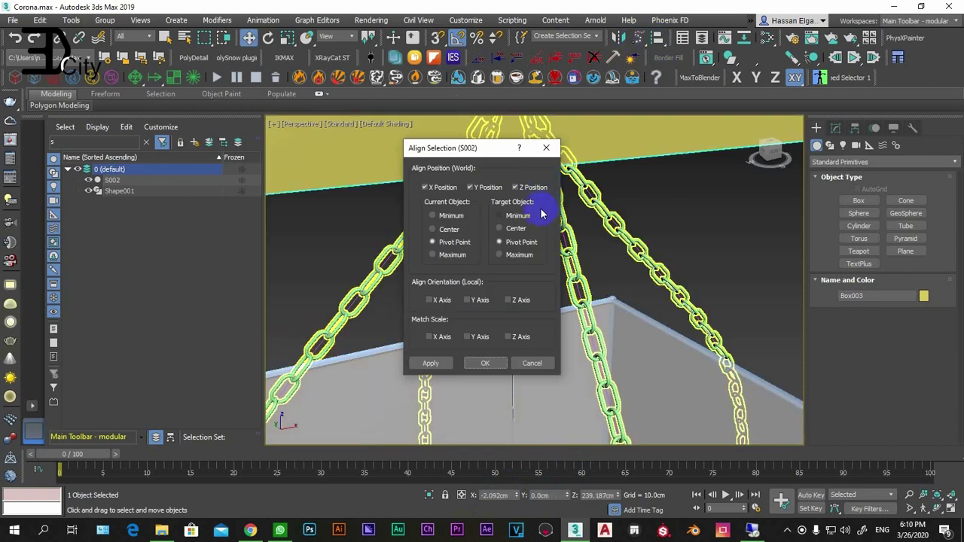
left_click(470, 358)
scroll(554, 193, "down", 5)
scroll(549, 168, "down", 3)
mouse_move(549, 168)
middle_mouse_down("alt")
mouse_move(587, 161)
mouse_move(549, 161)
middle_mouse_up("alt")
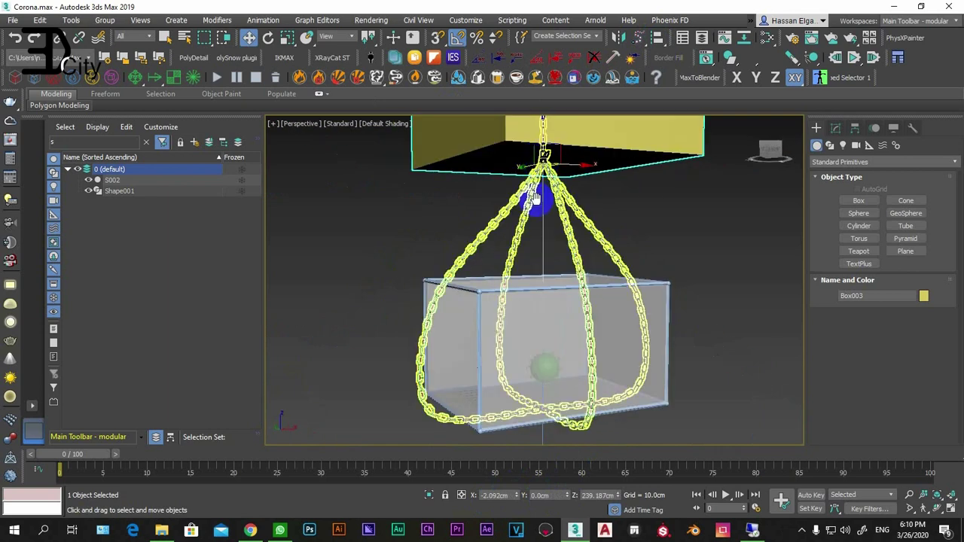
scroll(529, 247, "up", 3)
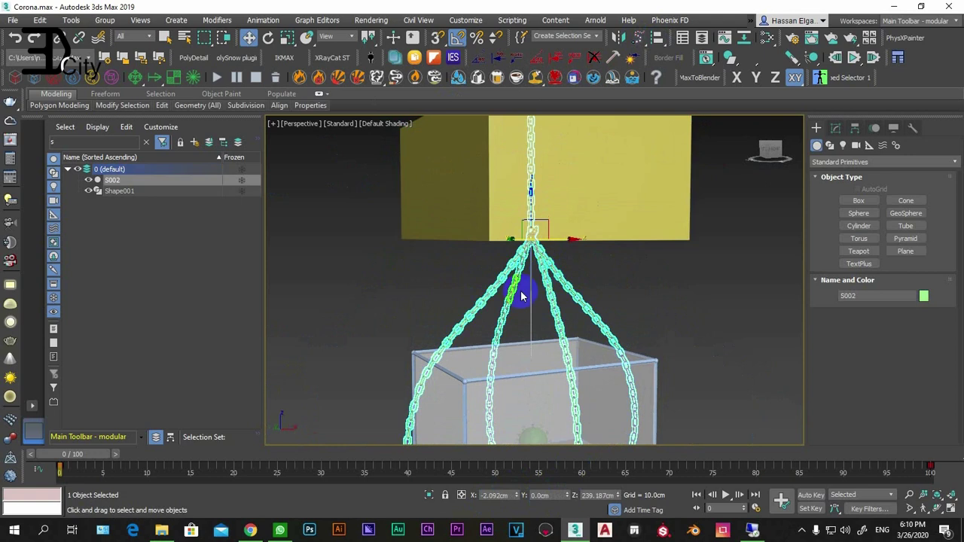
Convert Box003 to Editable Poly and attach the chains to it.
right_click(474, 172)
left_click(634, 304)
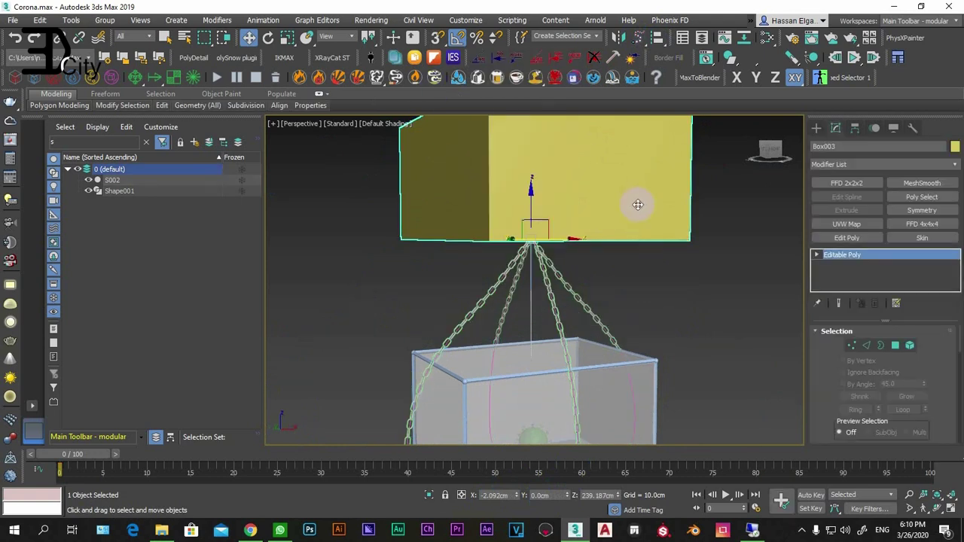
right_click(634, 202)
left_click(607, 105)
left_click(559, 277)
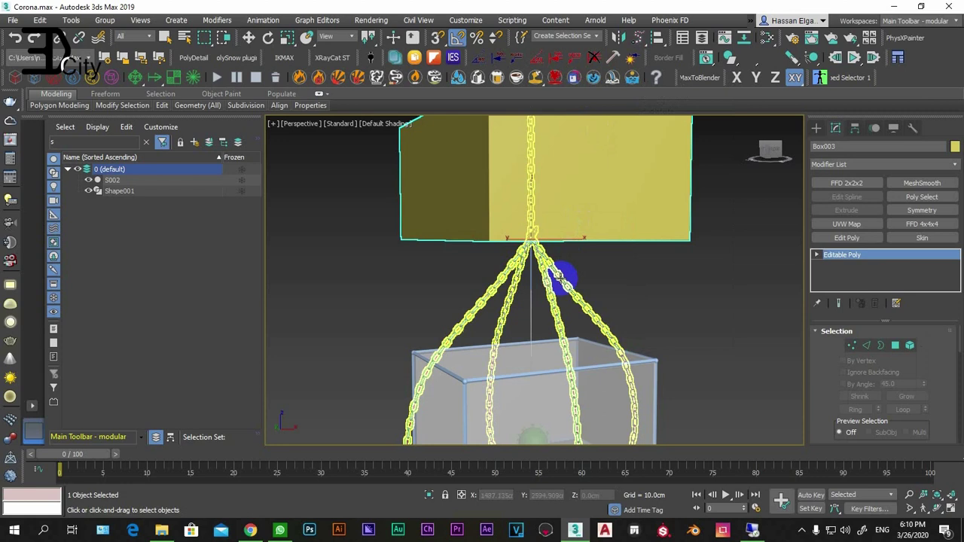
scroll(570, 276, "down", 5)
mouse_move(570, 276)
middle_mouse_down("alt")
mouse_move(568, 284)
mouse_move(580, 221)
middle_mouse_up("alt")
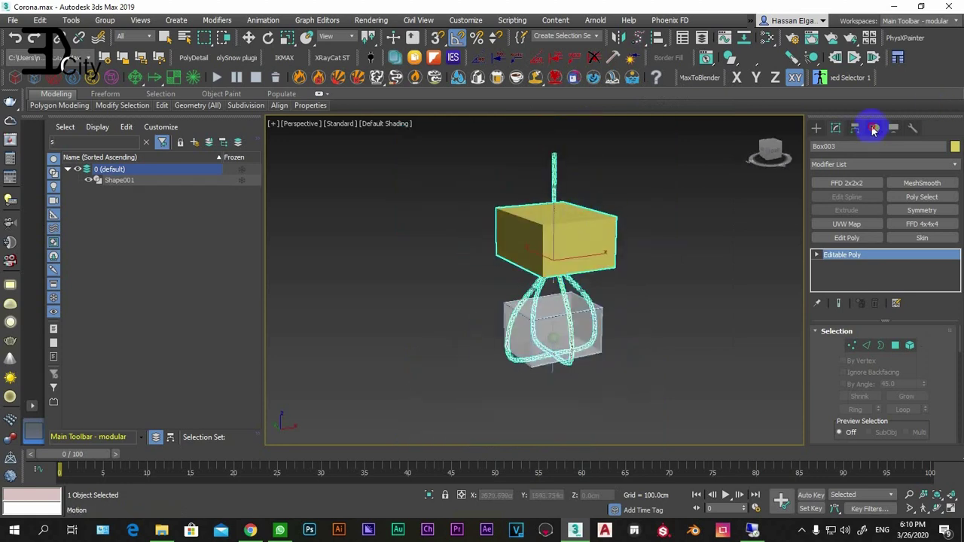
Check the Motion panel and test-move the box and chains, cancelling the move.
left_click(874, 130)
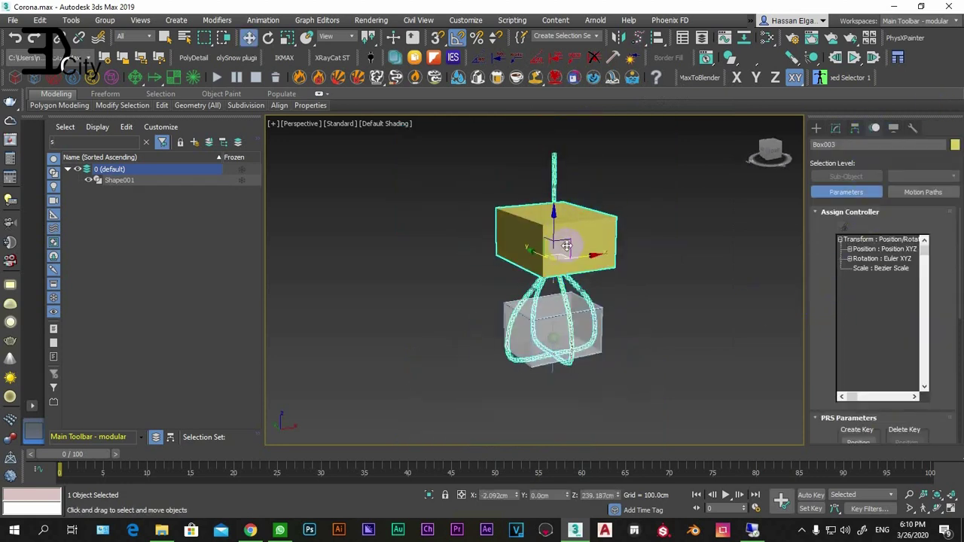
left_click_drag(569, 227, 608, 241)
right_click(608, 241)
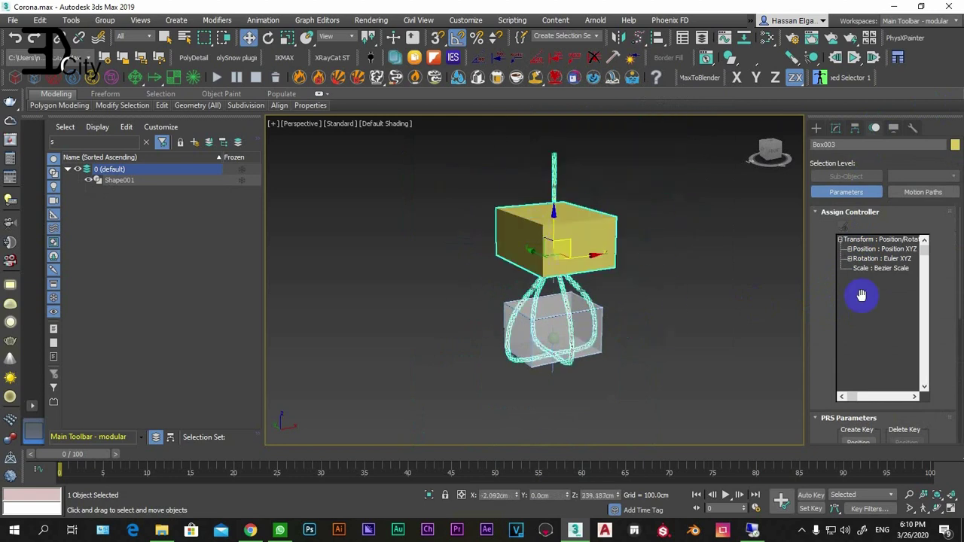
mouse_move(835, 417)
left_mouse_down()
mouse_move(825, 354)
mouse_move(817, 424)
left_mouse_up()
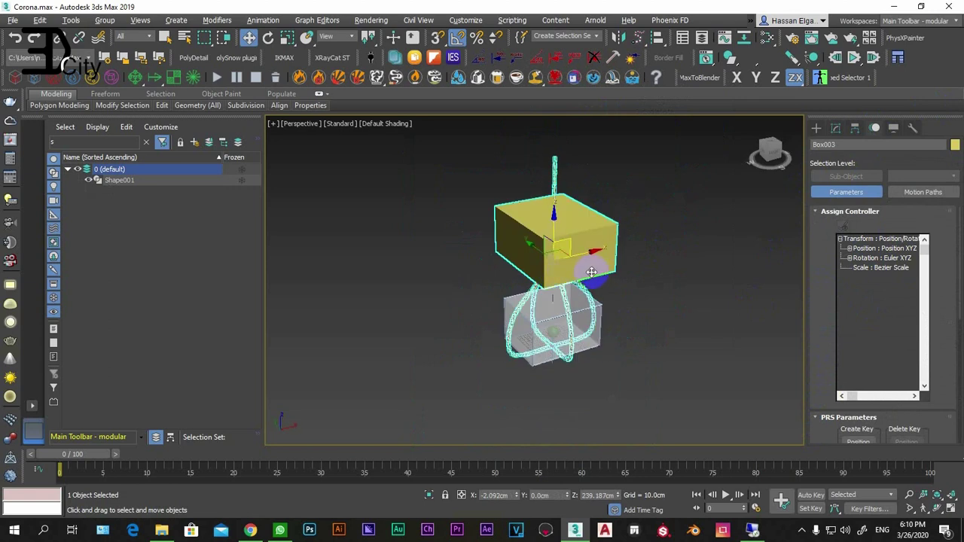
mouse_move(602, 271)
middle_mouse_down()
mouse_move(538, 285)
mouse_move(489, 241)
middle_mouse_up()
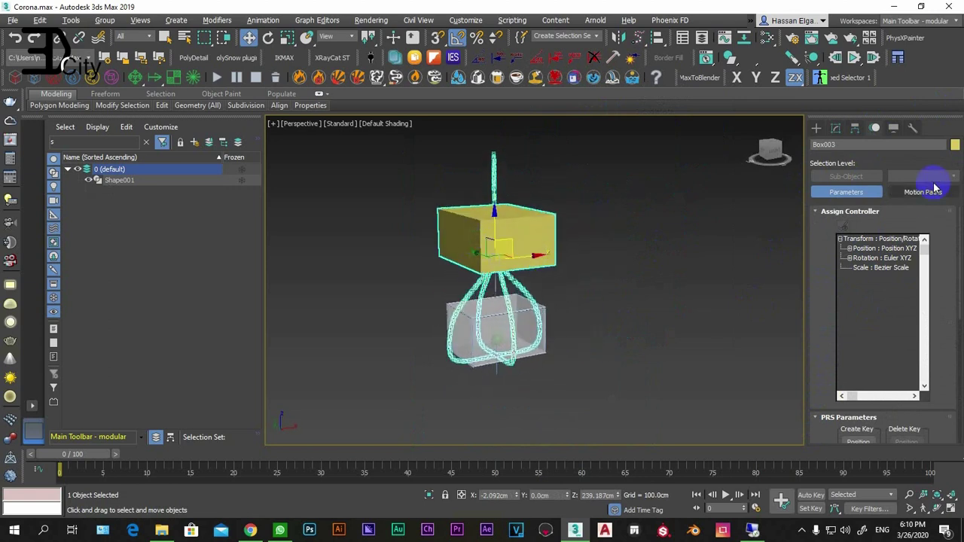
Delete the box's own element in Element mode, leaving only the chains.
left_click(840, 129)
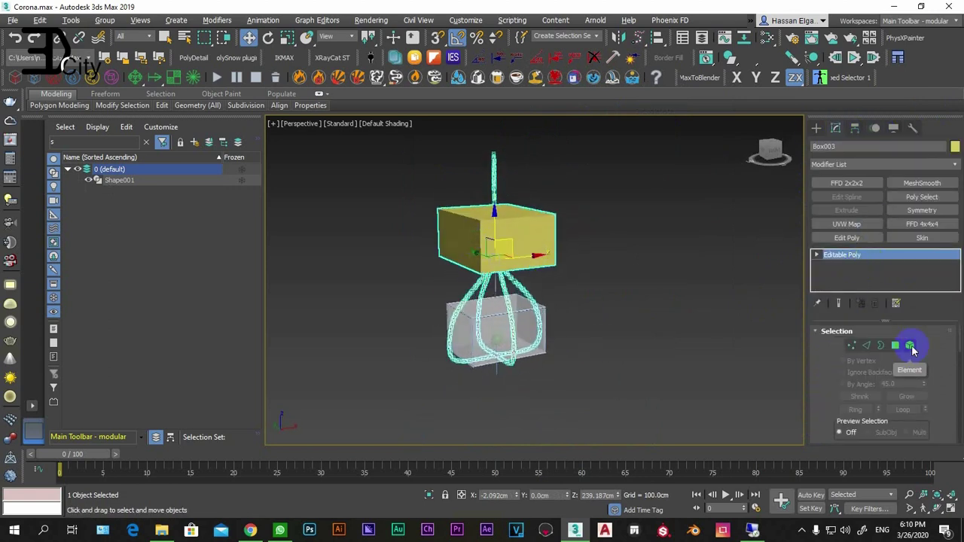
left_click(909, 345)
left_click(468, 231)
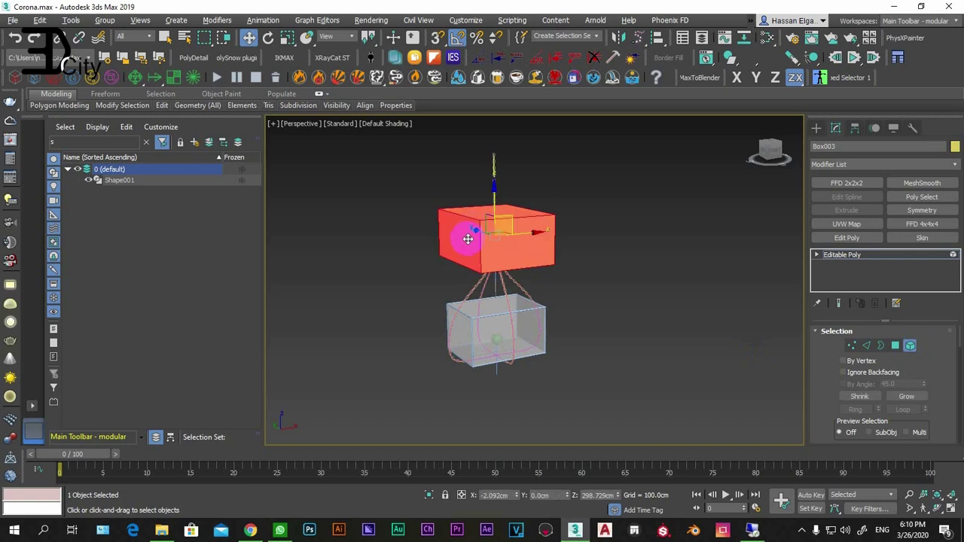
key("Delete")
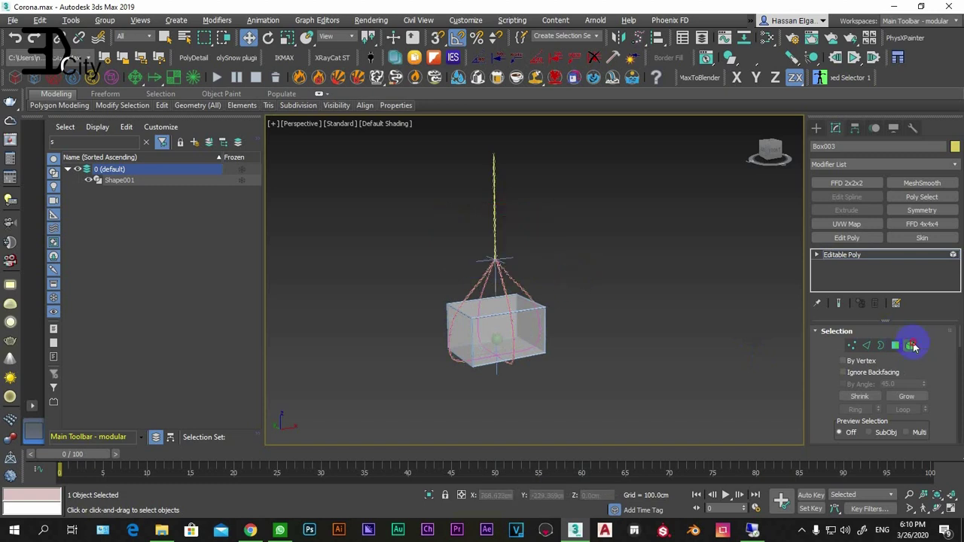
left_click(909, 345)
scroll(482, 256, "up", 2)
scroll(554, 258, "up", 4)
mouse_move(558, 248)
middle_mouse_down("alt")
mouse_move(641, 198)
mouse_move(572, 198)
mouse_move(514, 252)
mouse_move(578, 270)
mouse_move(673, 266)
mouse_move(650, 278)
mouse_move(560, 168)
mouse_move(502, 189)
middle_mouse_up("alt")
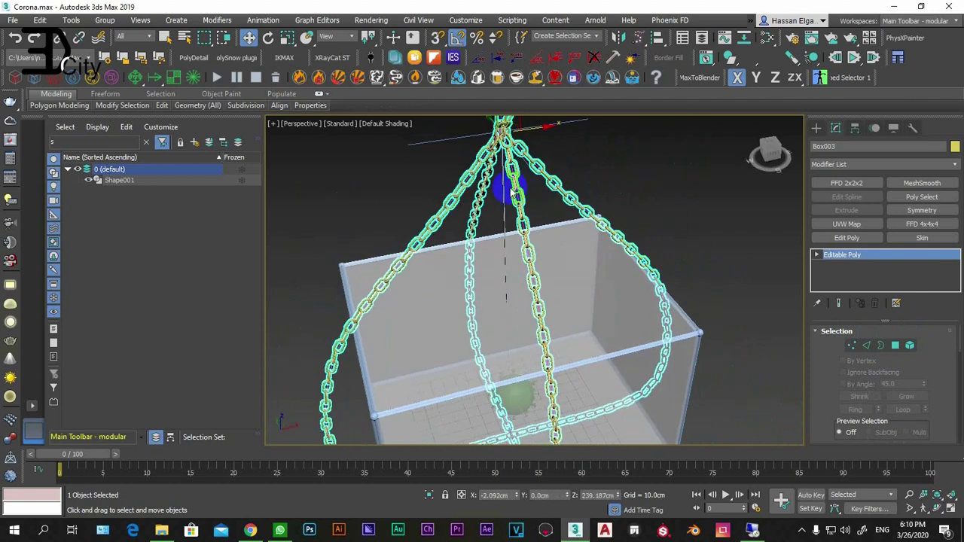
scroll(523, 241, "down", 4)
mouse_move(523, 241)
middle_mouse_down("alt")
mouse_move(517, 221)
mouse_move(523, 228)
middle_mouse_up("alt")
scroll(519, 228, "up", 3)
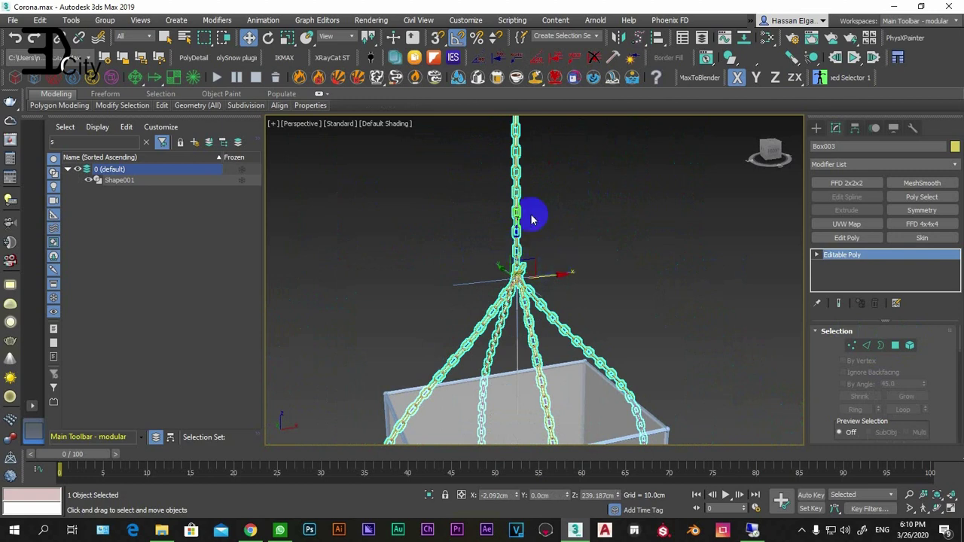
mouse_move(525, 258)
middle_mouse_down("alt")
mouse_move(516, 208)
mouse_move(525, 215)
mouse_move(499, 208)
mouse_move(510, 216)
middle_mouse_up("alt")
mouse_move(519, 249)
middle_mouse_down("alt")
mouse_move(577, 279)
mouse_move(527, 275)
mouse_move(570, 263)
mouse_move(609, 276)
mouse_move(545, 238)
mouse_move(637, 167)
mouse_move(594, 168)
mouse_move(549, 229)
mouse_move(521, 176)
mouse_move(241, 232)
middle_mouse_up("alt")
scroll(534, 256, "up", 2)
scroll(530, 252, "up", 2)
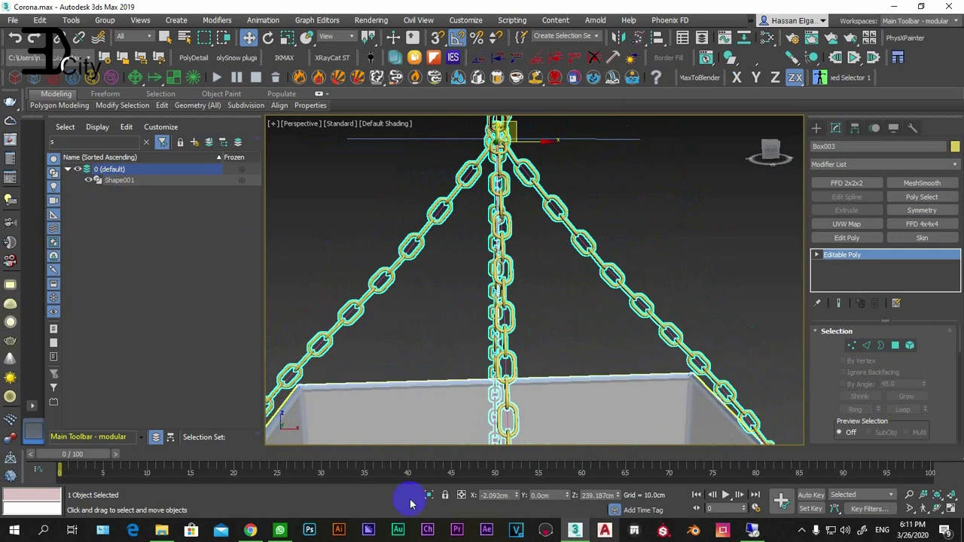
Try selecting the bone, IK chain and whole rig, toggling the Scene Explorer layer view.
left_click(320, 281)
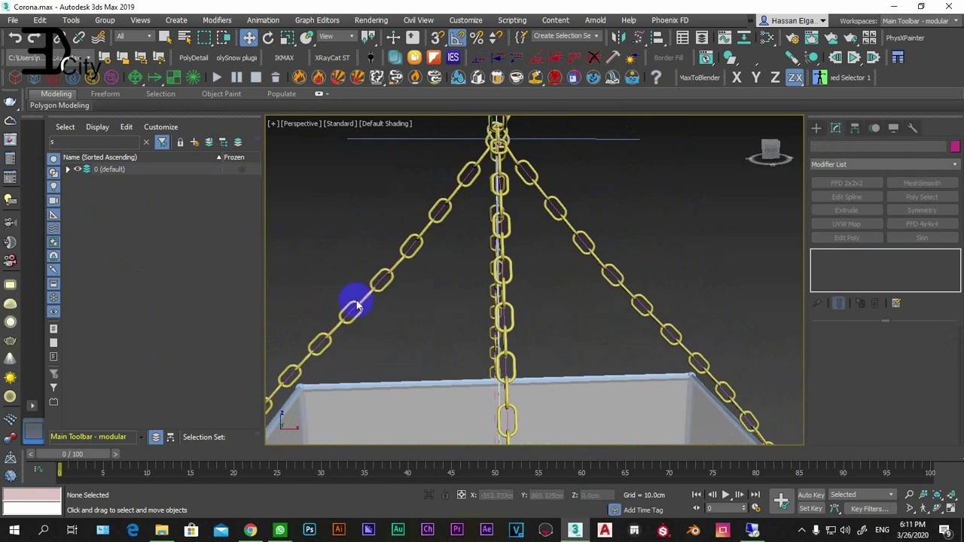
left_click(497, 183)
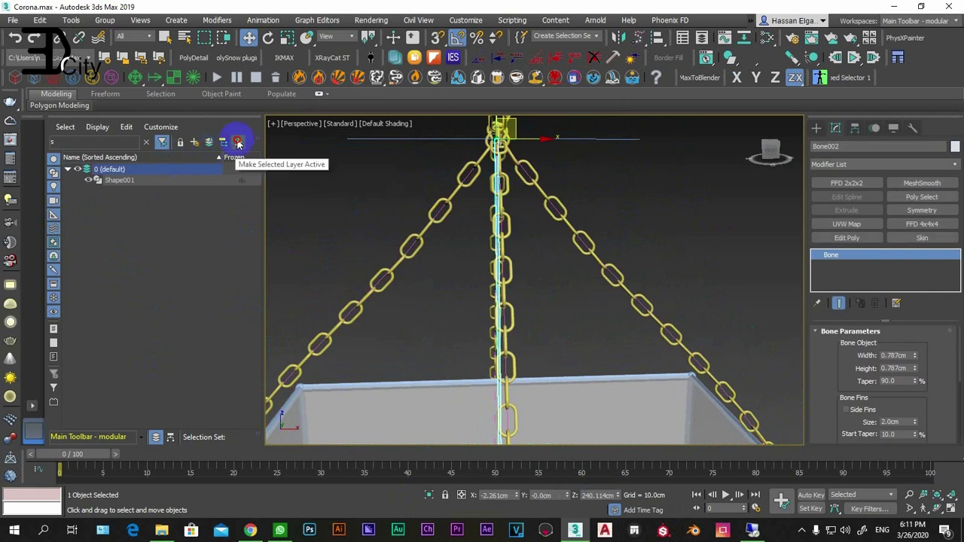
left_click(156, 439)
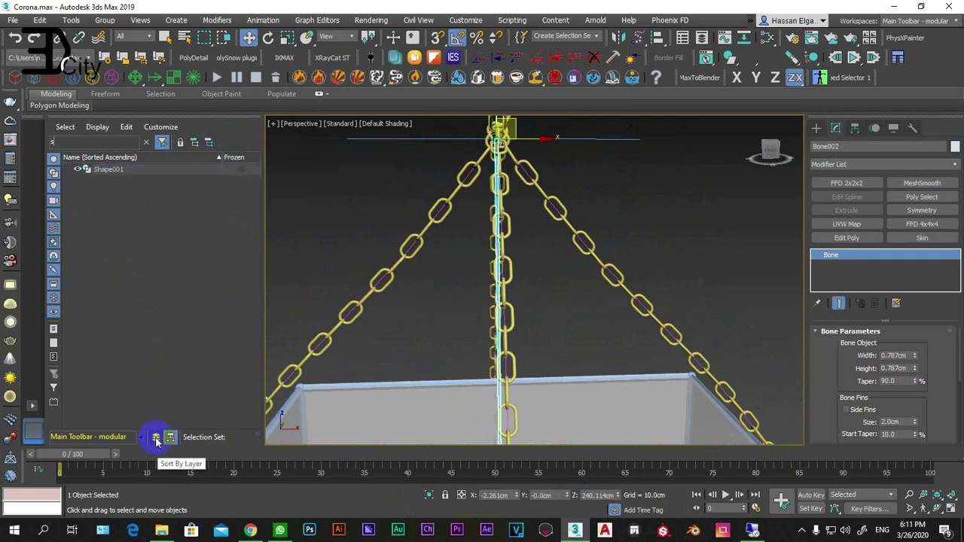
left_click(154, 439)
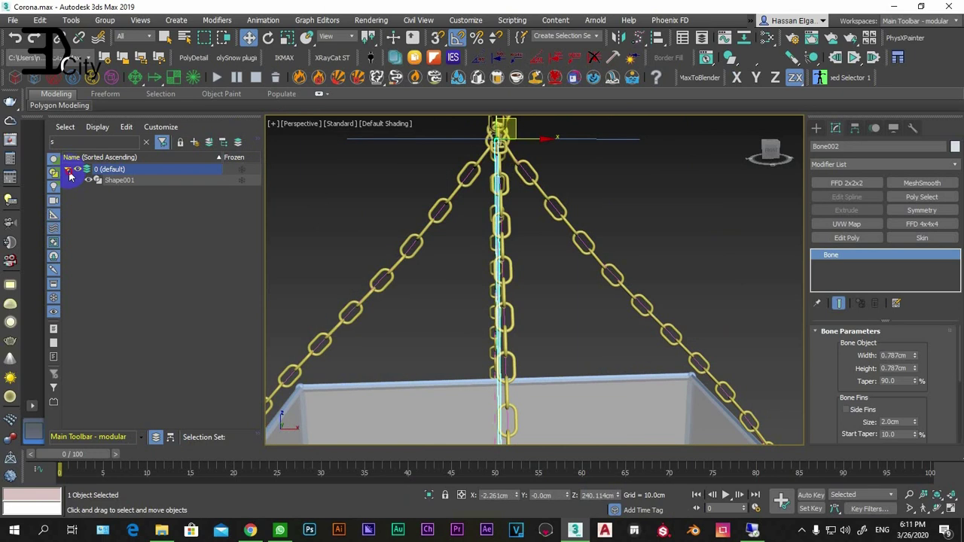
scroll(545, 276, "down", 5)
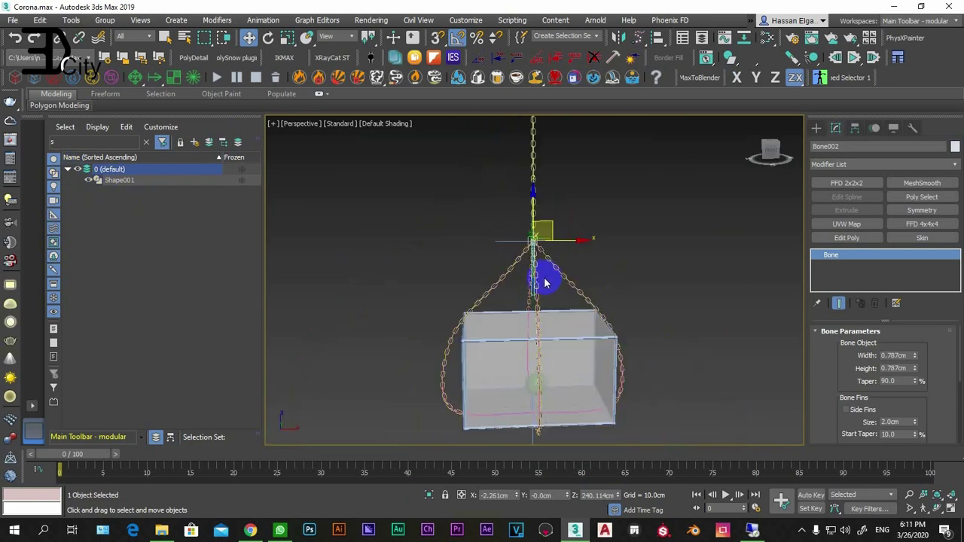
mouse_move(548, 268)
middle_mouse_down("alt")
mouse_move(458, 276)
mouse_move(452, 291)
mouse_move(489, 295)
middle_mouse_up("alt")
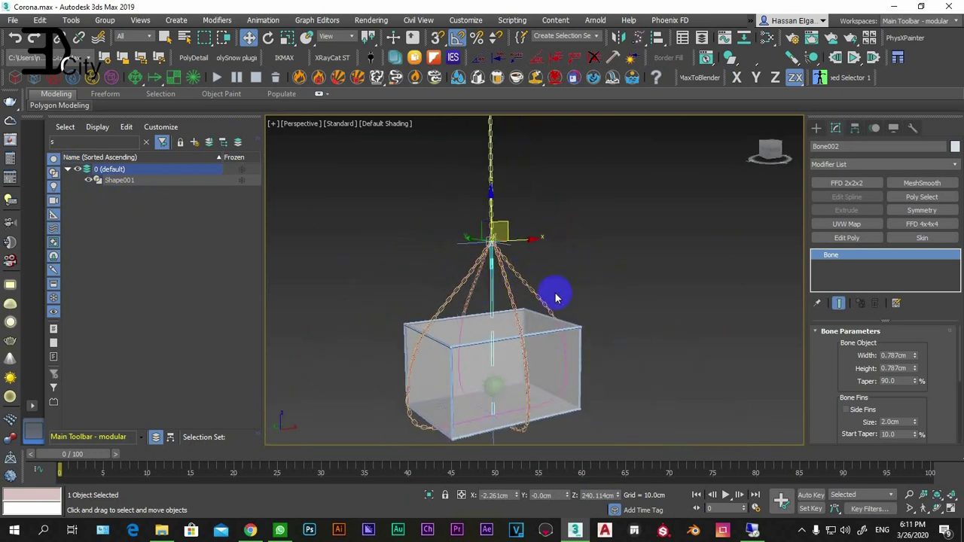
left_click(555, 290)
left_click(494, 277)
left_click(494, 287)
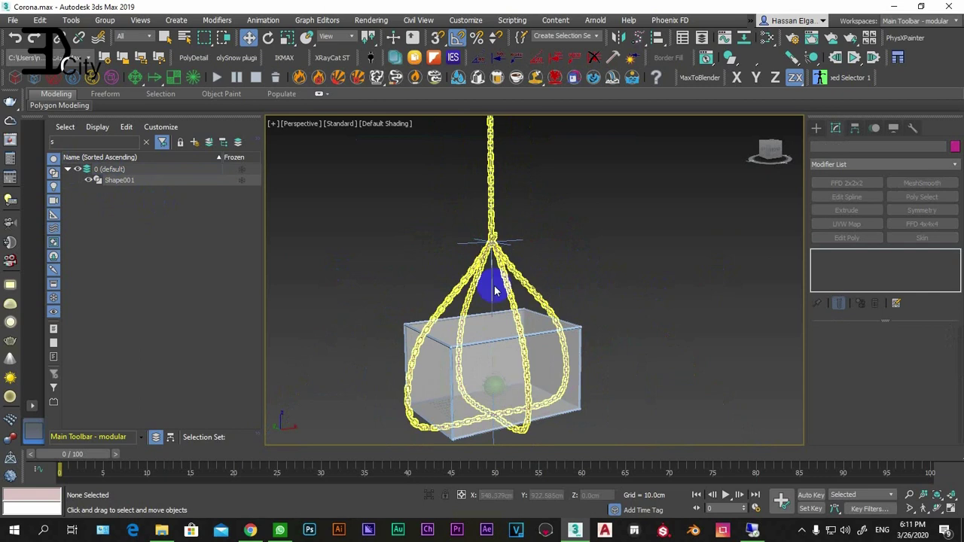
left_click_drag(529, 276, 316, 456)
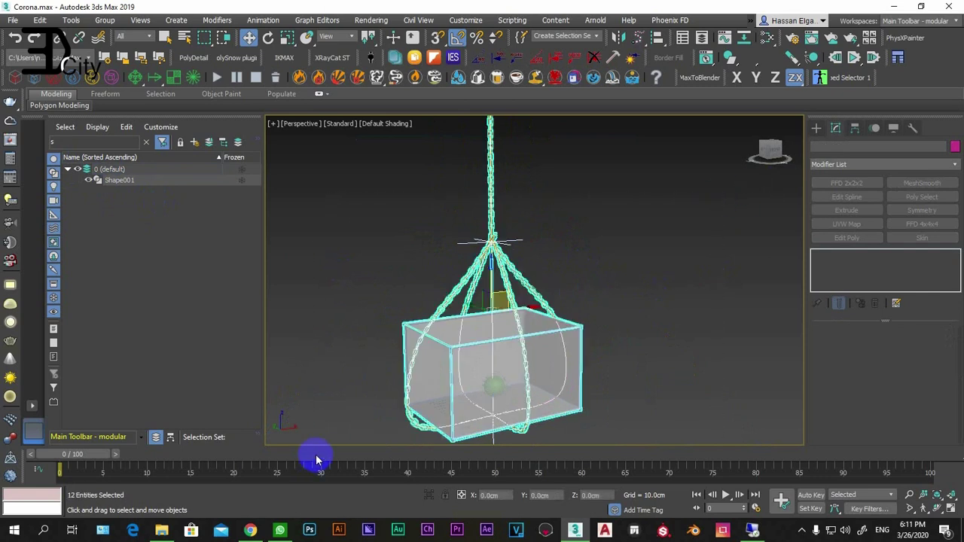
Clear the Scene Explorer name filter so every object is listed again.
left_click(66, 173)
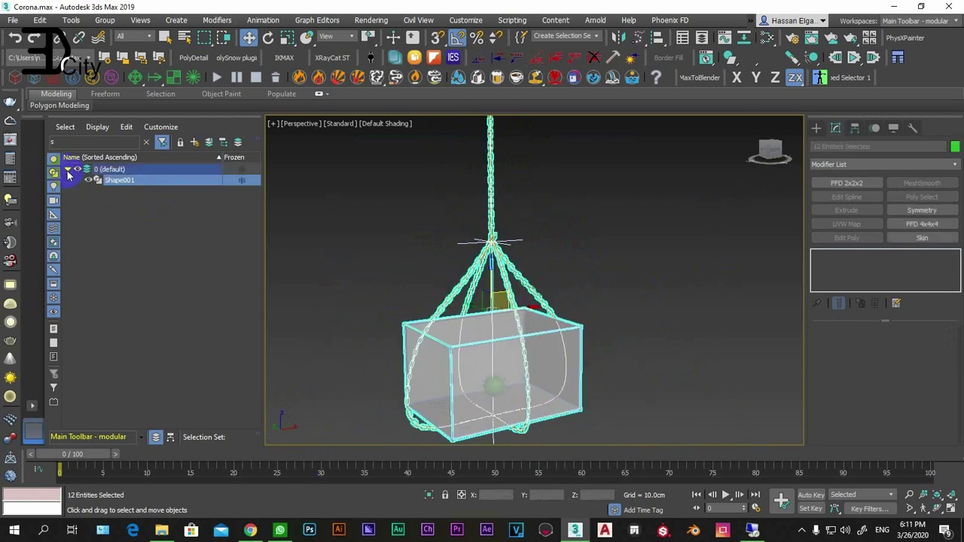
left_click(53, 337)
left_click(54, 337)
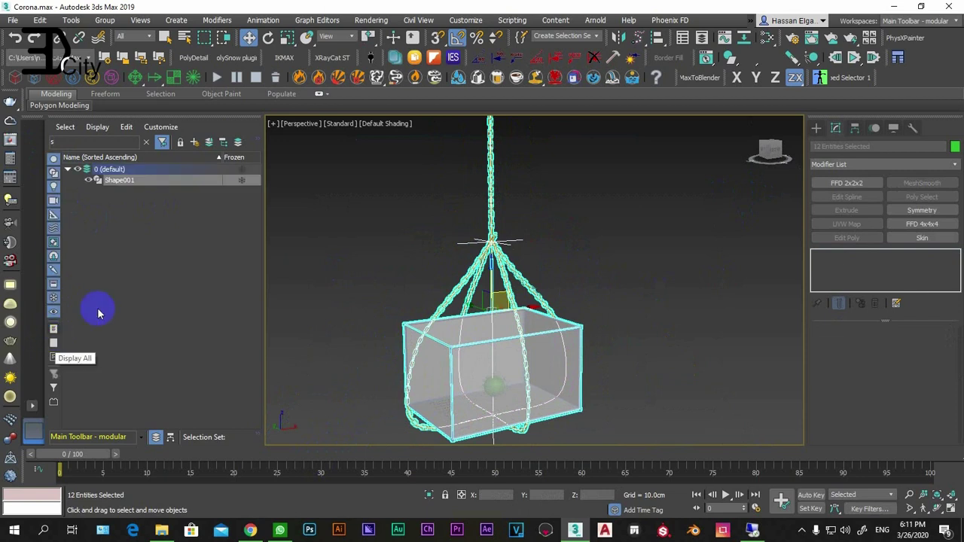
left_click(146, 143)
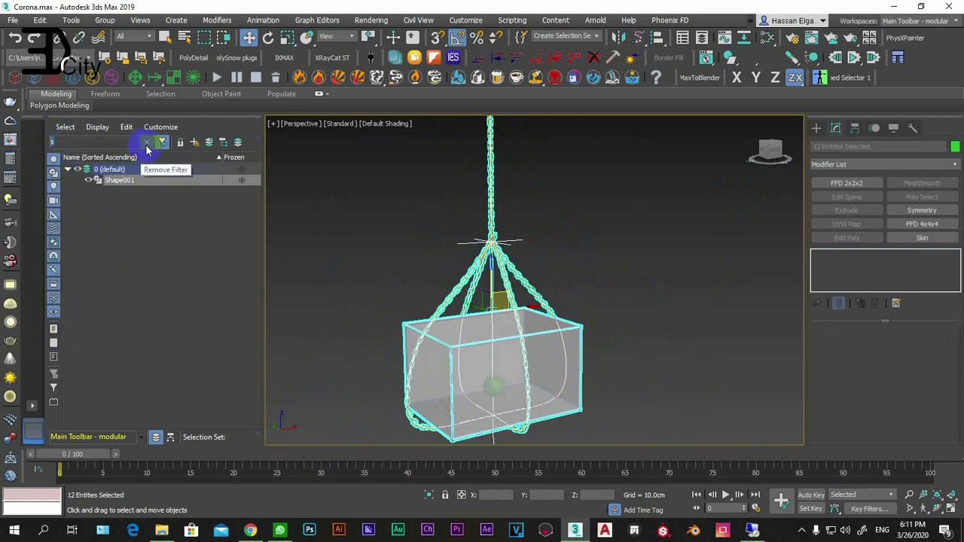
left_click(540, 301)
scroll(492, 246, "up", 3)
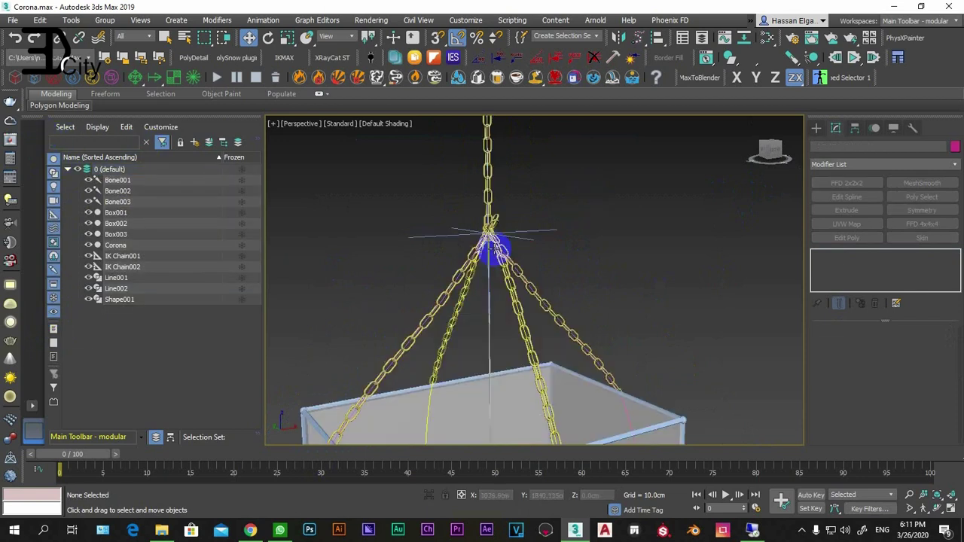
scroll(495, 250, "down", 1)
Select Box003 with Bone001–Bone003, then reselect just Box003 and orbit to see all four strands.
left_click(165, 234)
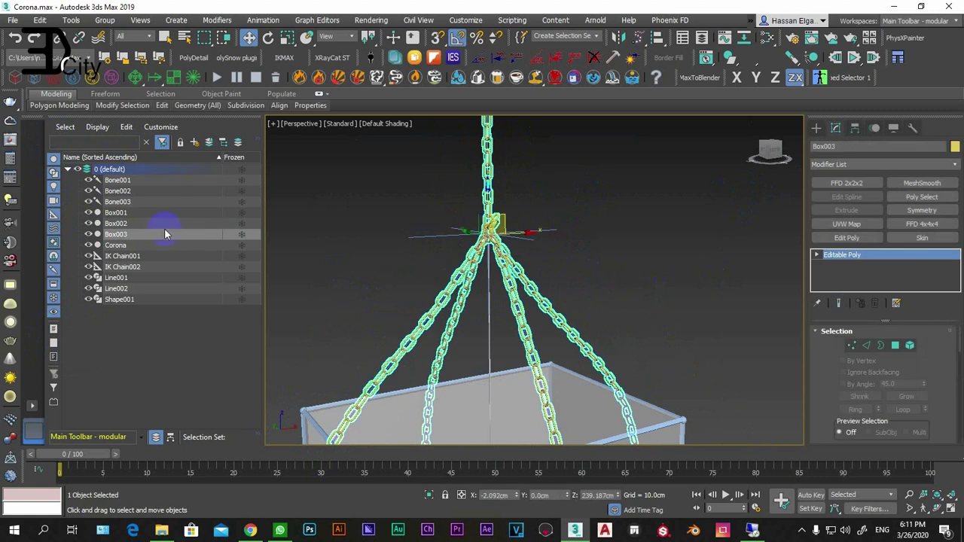
left_click(117, 179, "ctrl")
left_click(117, 191, "ctrl")
left_click(116, 202, "ctrl")
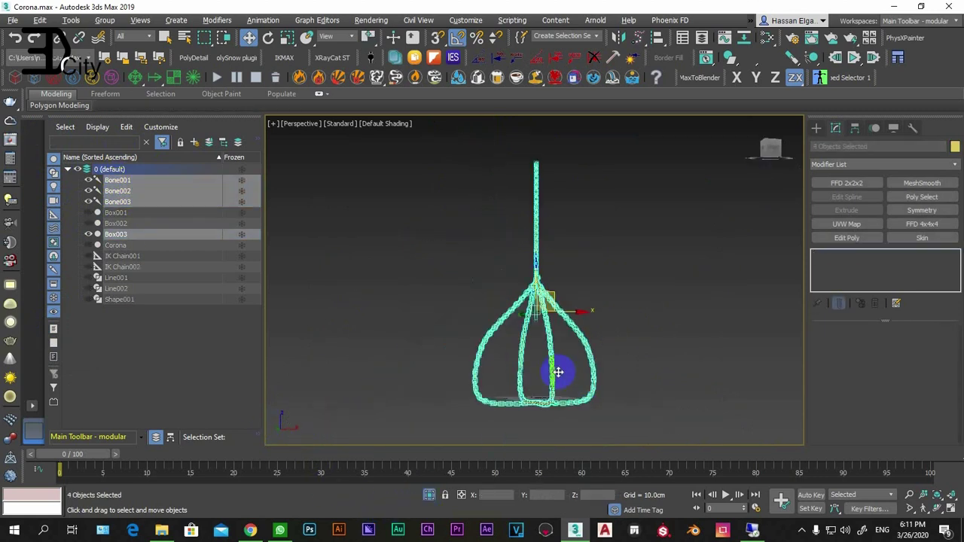
left_click(632, 335)
left_click(544, 335)
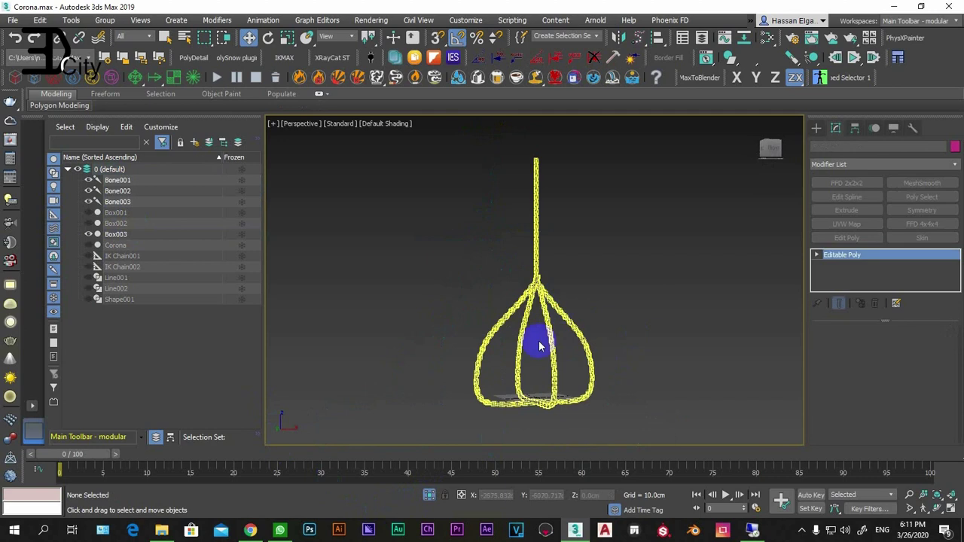
scroll(508, 343, "up", 1)
scroll(519, 345, "up", 1)
middle_click_drag(520, 345, 517, 344, "alt")
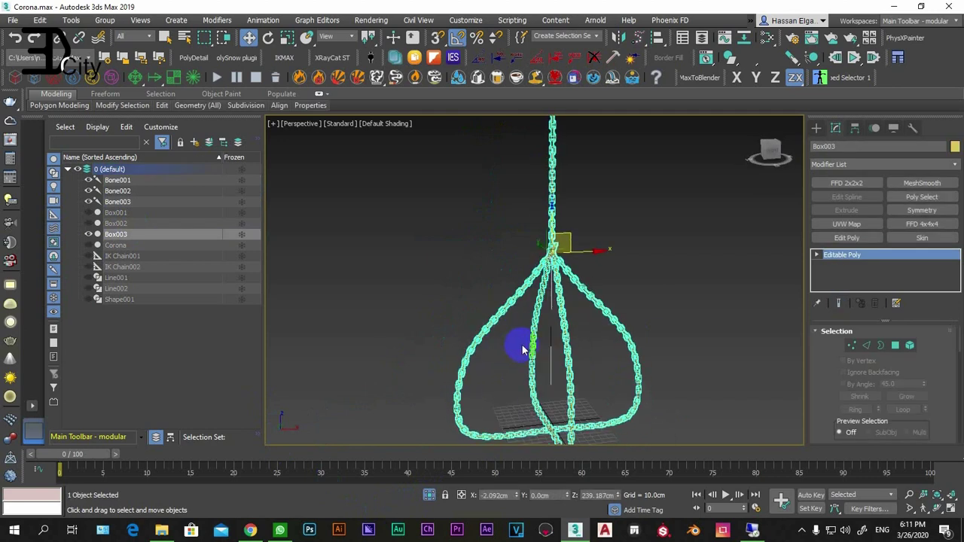
Add a Skin modifier above Editable Poly on the Box003 chain and widen the command panel.
left_click(920, 241)
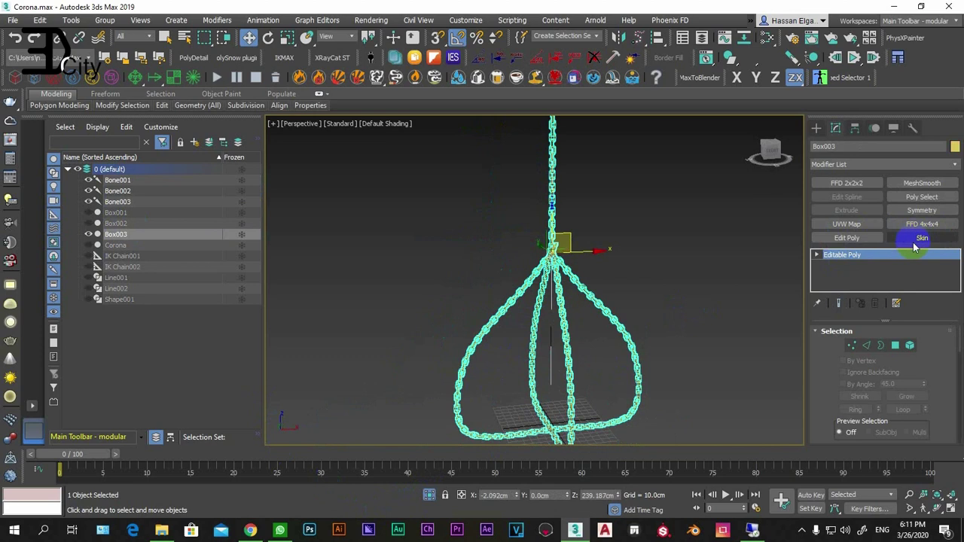
left_click(955, 164)
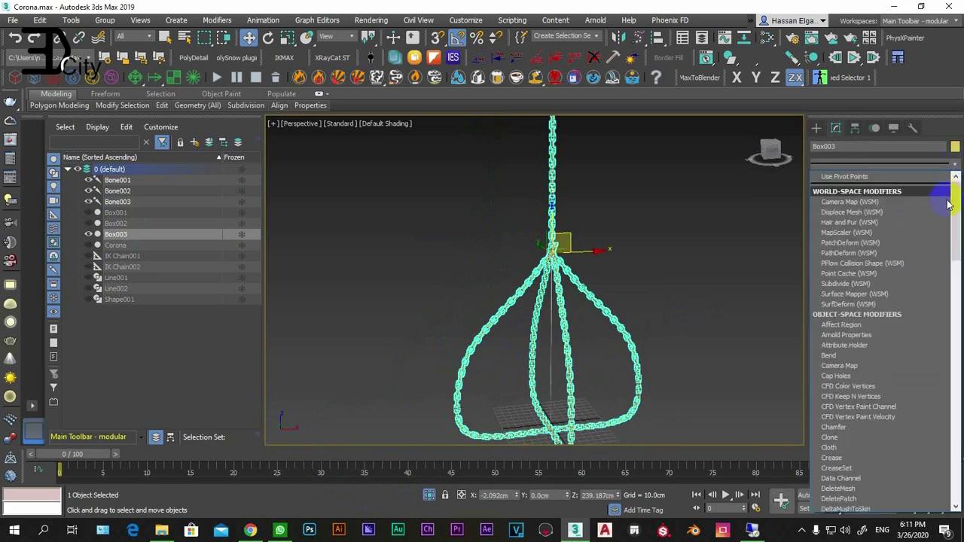
scroll(885, 372, "down", 10)
scroll(885, 372, "down", 1)
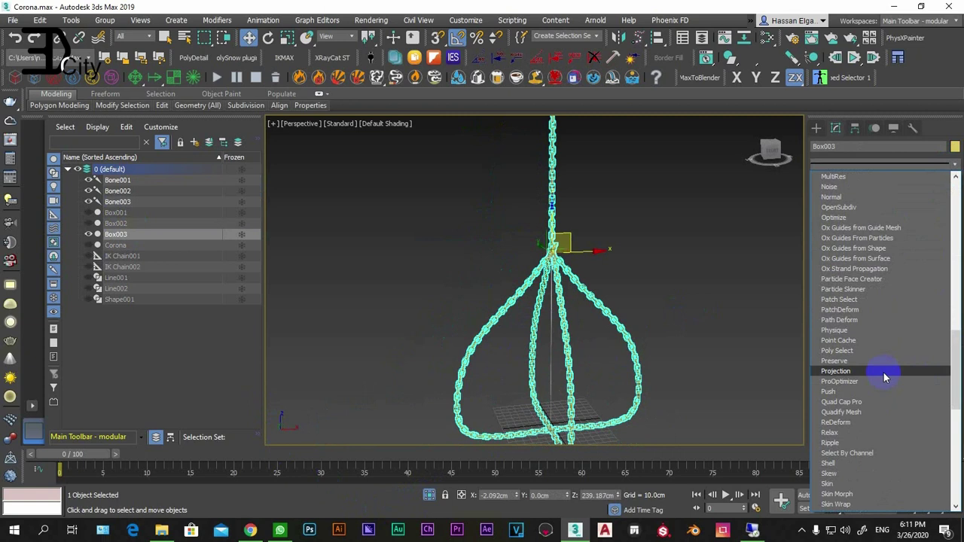
scroll(882, 371, "down", 9)
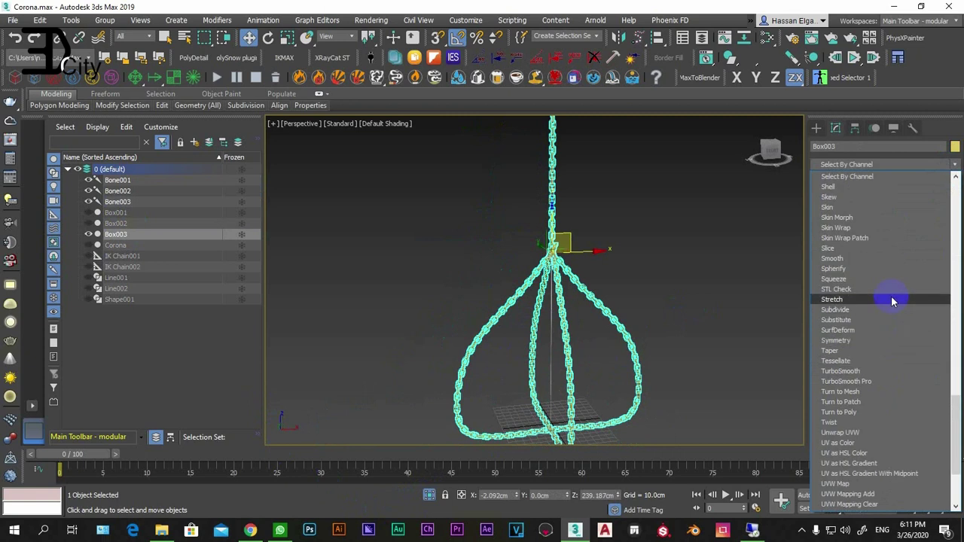
left_click(853, 207)
scroll(826, 392, "down", 1)
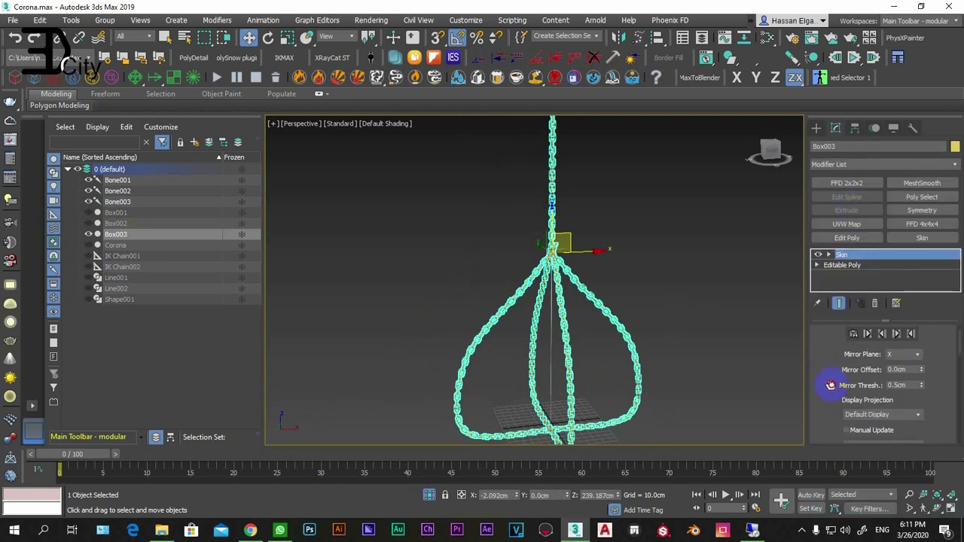
scroll(828, 390, "up", 1)
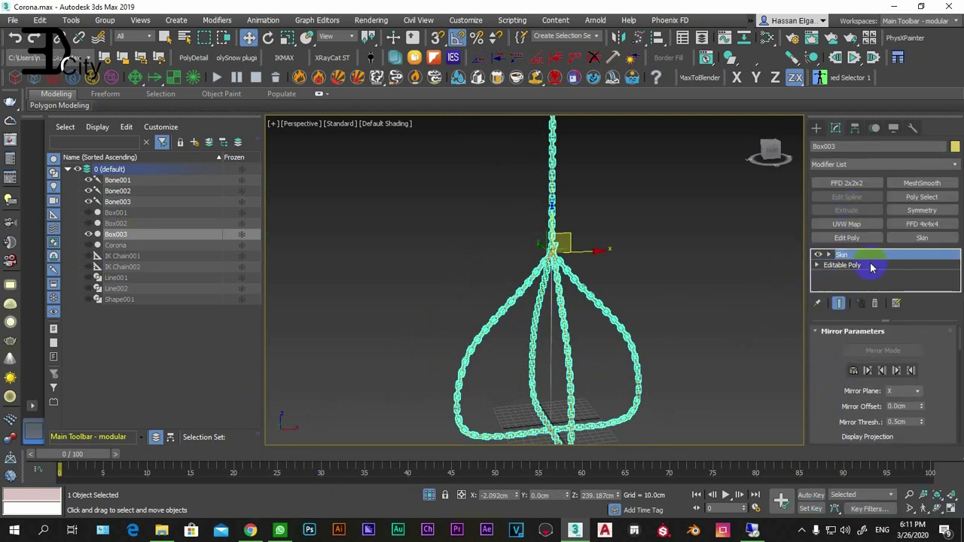
left_click_drag(804, 302, 665, 301)
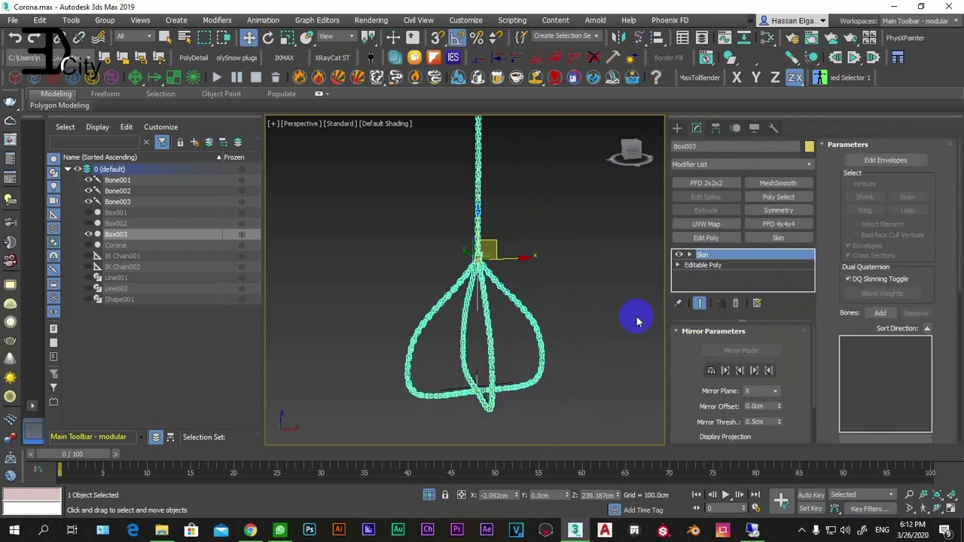
Add Bone001, Bone002 and Bone003 to Box003's Skin modifier from the Select Bones list.
scroll(452, 354, "up", 2)
scroll(458, 301, "up", 3)
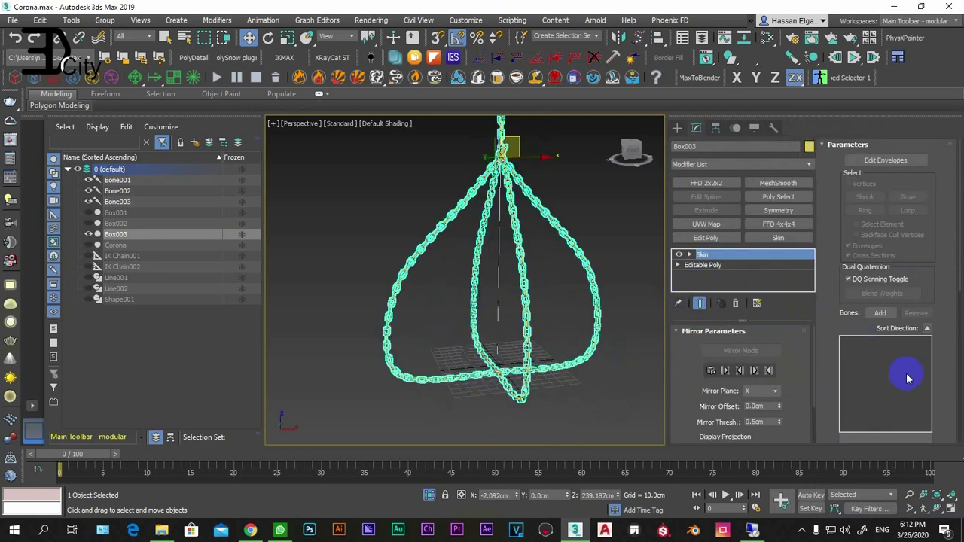
left_click(881, 313)
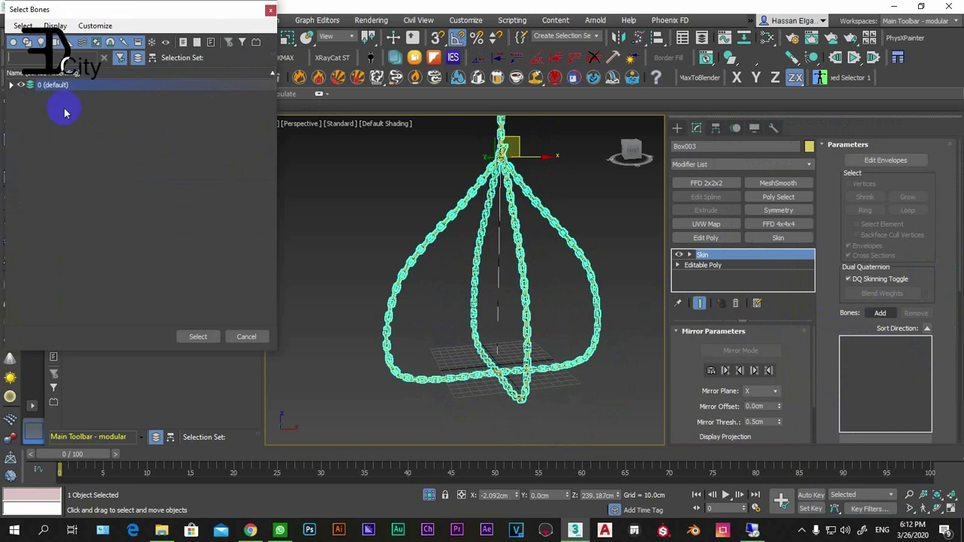
left_click(11, 86)
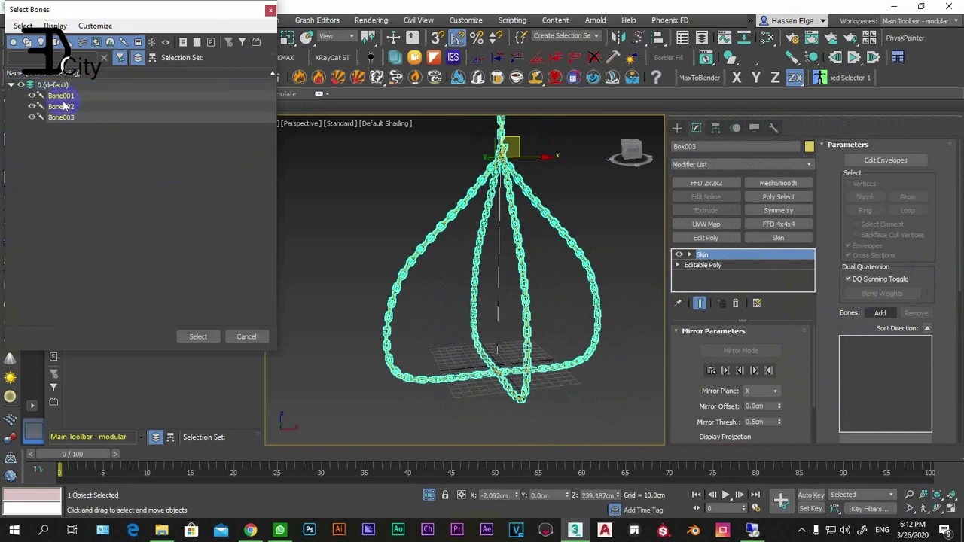
left_click(63, 98)
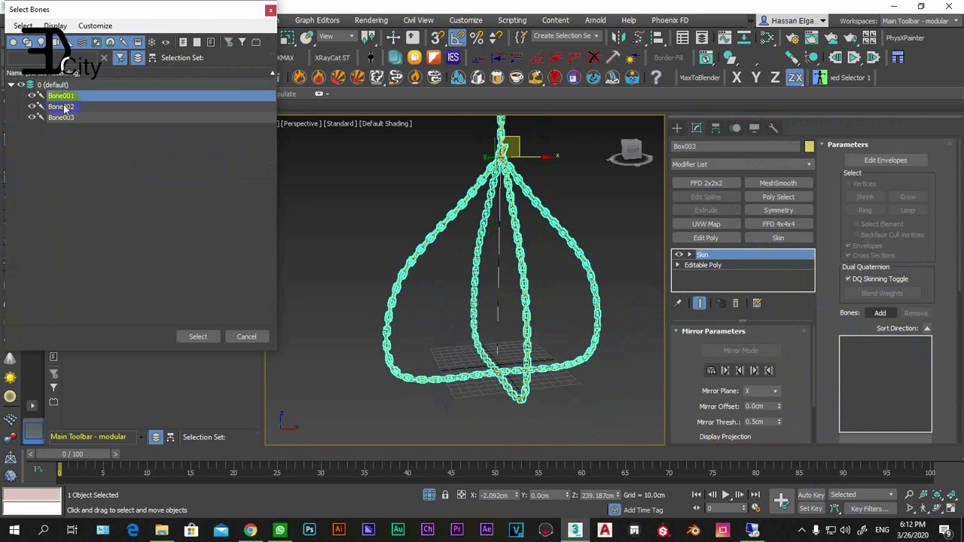
left_click(65, 119, "shift")
left_click(195, 337)
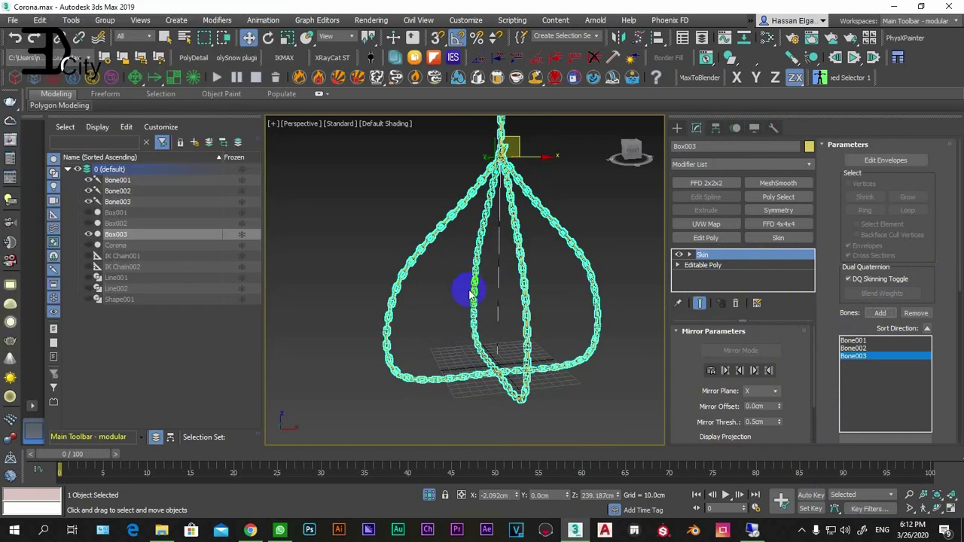
middle_click_drag(491, 359, 636, 367, "alt")
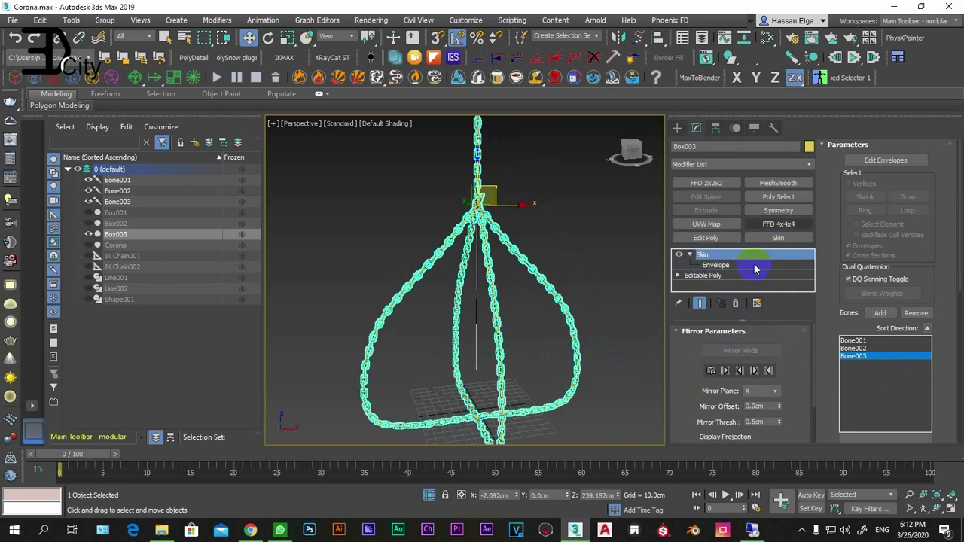
Turn on envelope editing in Box003's Skin, select Bone001, and zoom toward the upper chain.
left_click(709, 258)
left_click(894, 168)
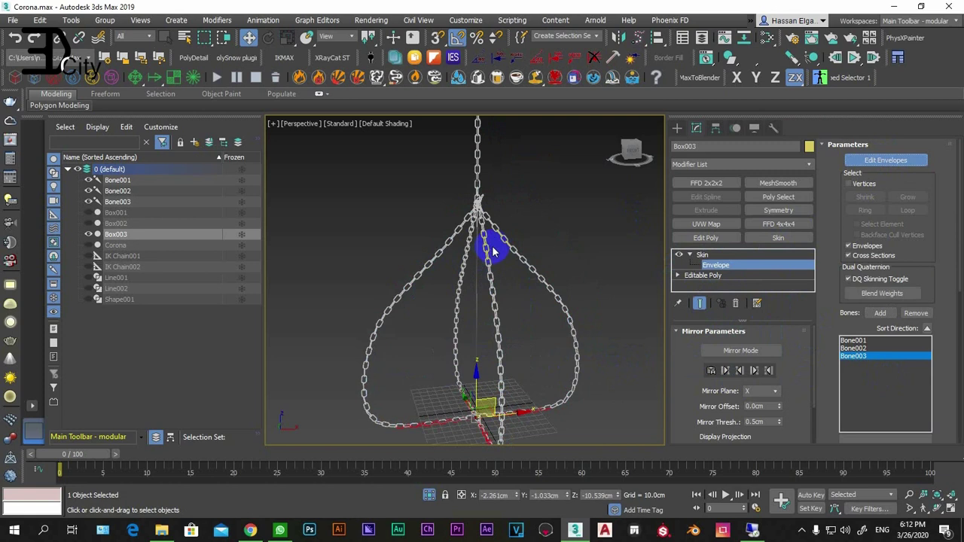
left_click(852, 340)
scroll(527, 269, "up", 5)
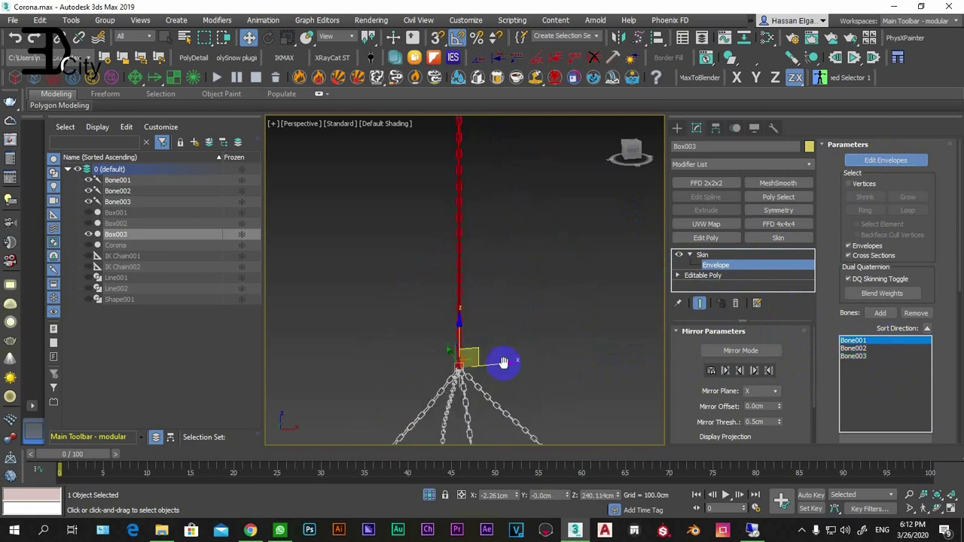
middle_click_drag(499, 359, 455, 387)
scroll(456, 387, "up", 2)
scroll(462, 323, "up", 2)
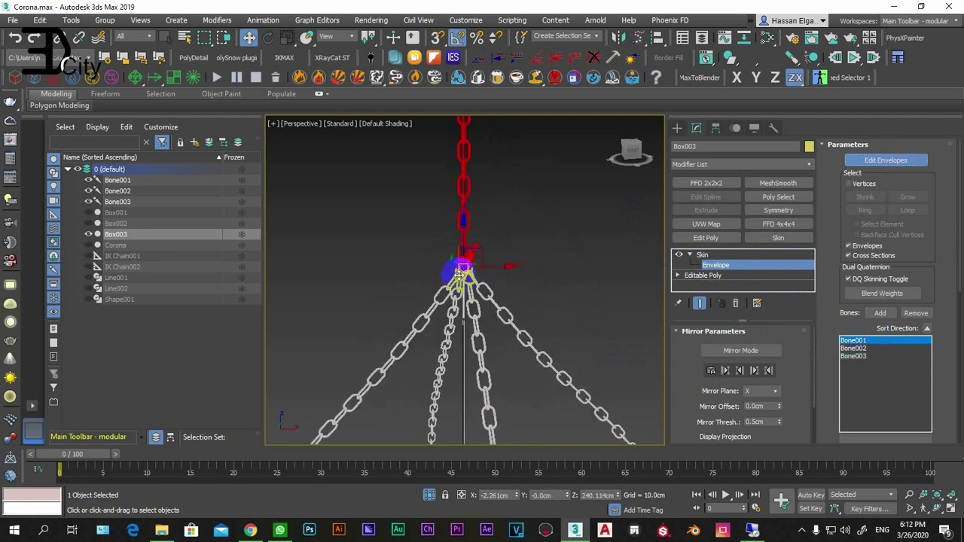
scroll(459, 267, "up", 2)
scroll(460, 254, "up", 2)
scroll(478, 264, "up", 2)
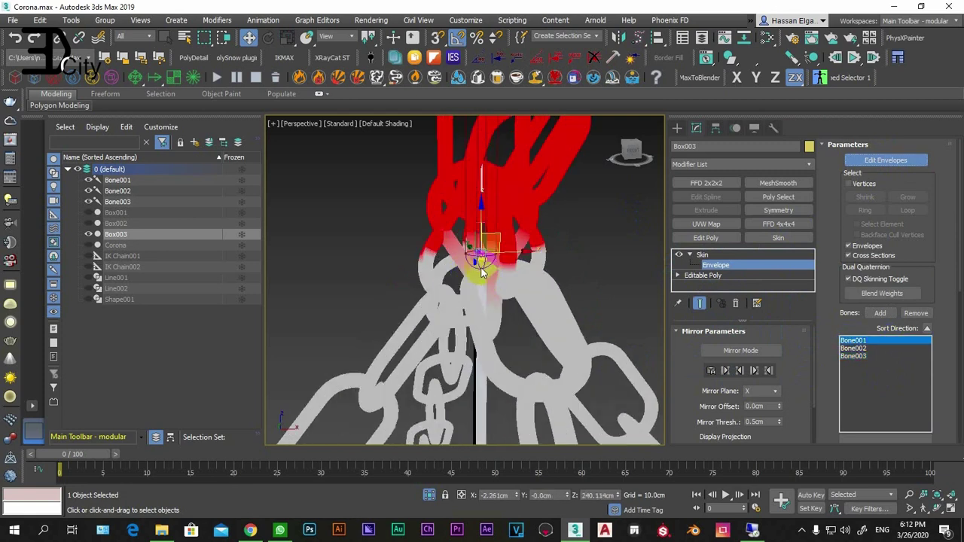
Drag Bone001's envelope handles so its red weighting reaches the chain junction.
left_click(443, 254)
left_click_drag(430, 262, 479, 241)
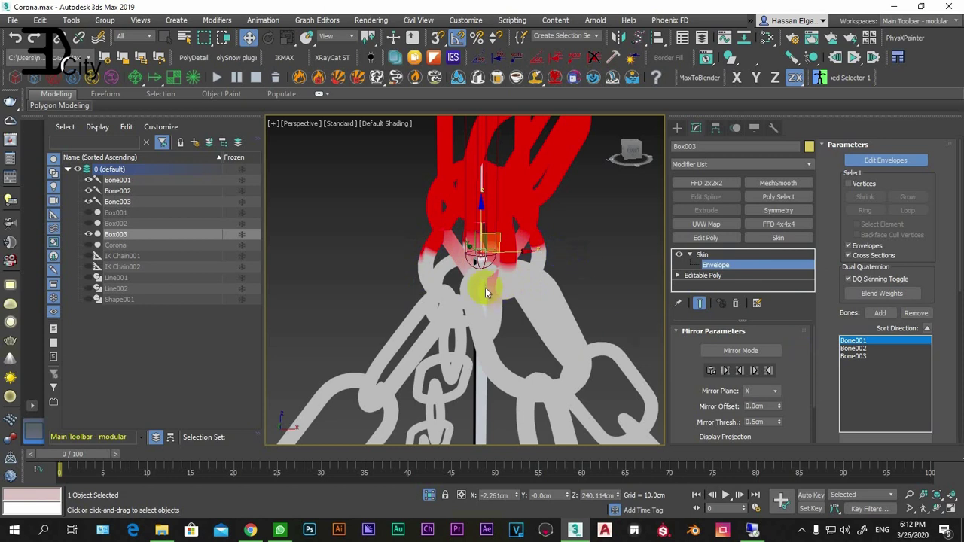
left_click_drag(480, 241, 424, 263)
scroll(512, 335, "down", 5)
scroll(501, 316, "up", 3)
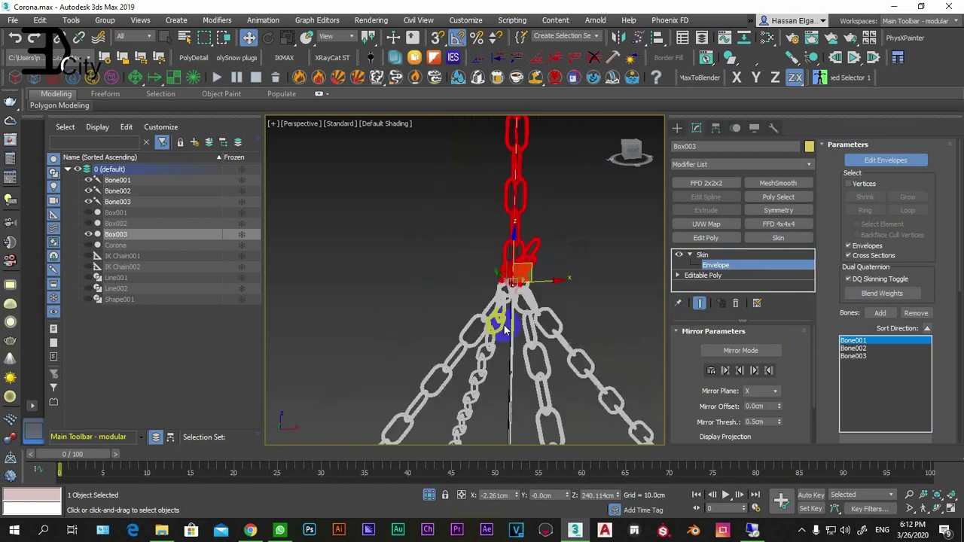
scroll(505, 322, "up", 5)
scroll(523, 301, "down", 3)
middle_click_drag(510, 303, 463, 271)
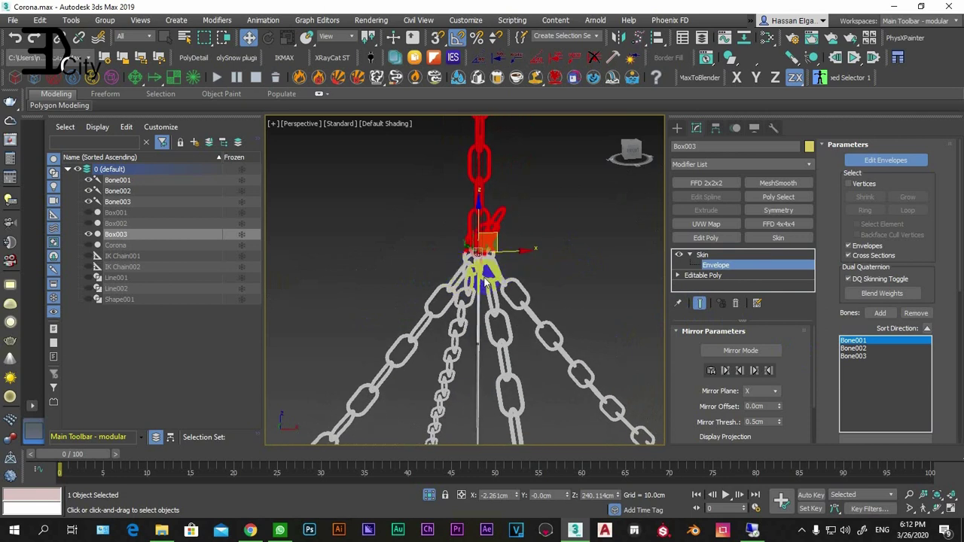
scroll(491, 297, "down", 2)
scroll(474, 282, "up", 2)
scroll(459, 273, "up", 3)
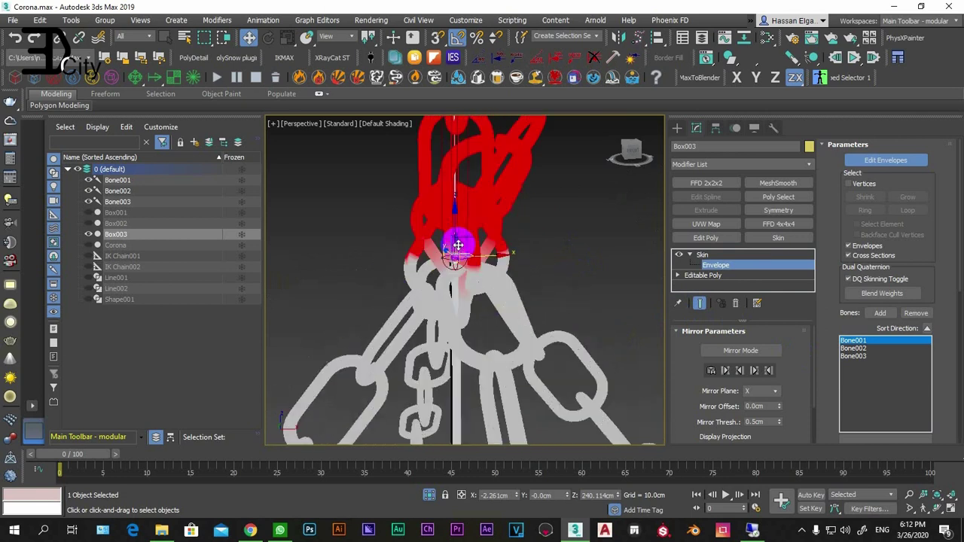
scroll(450, 267, "up", 2)
Use Select Element vertex selection to pick all 384 vertices of one chain link.
left_click(860, 187)
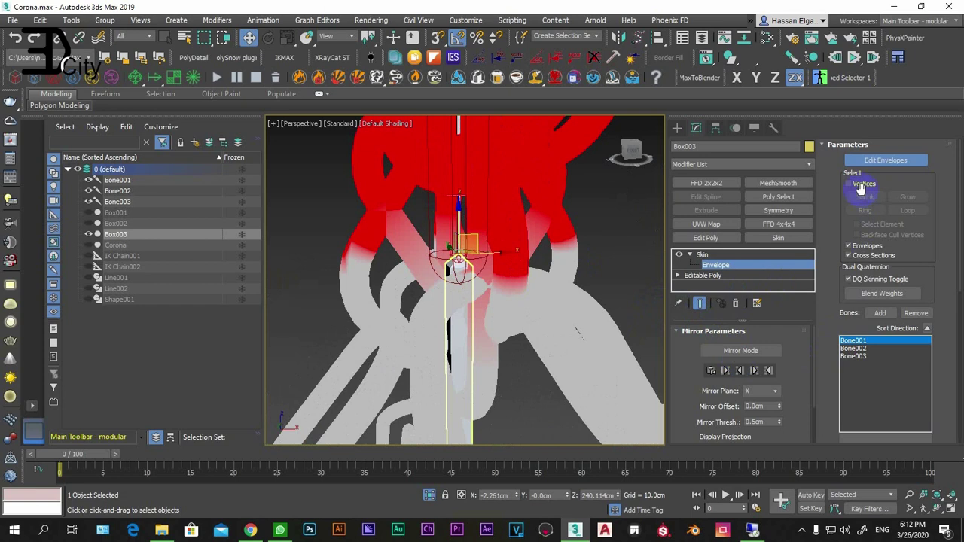
left_click(333, 340)
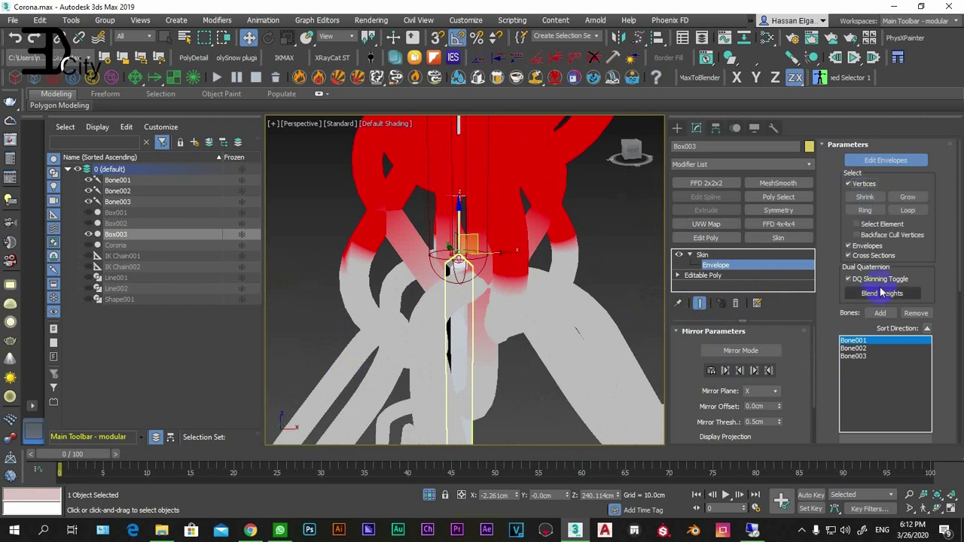
left_click(858, 225)
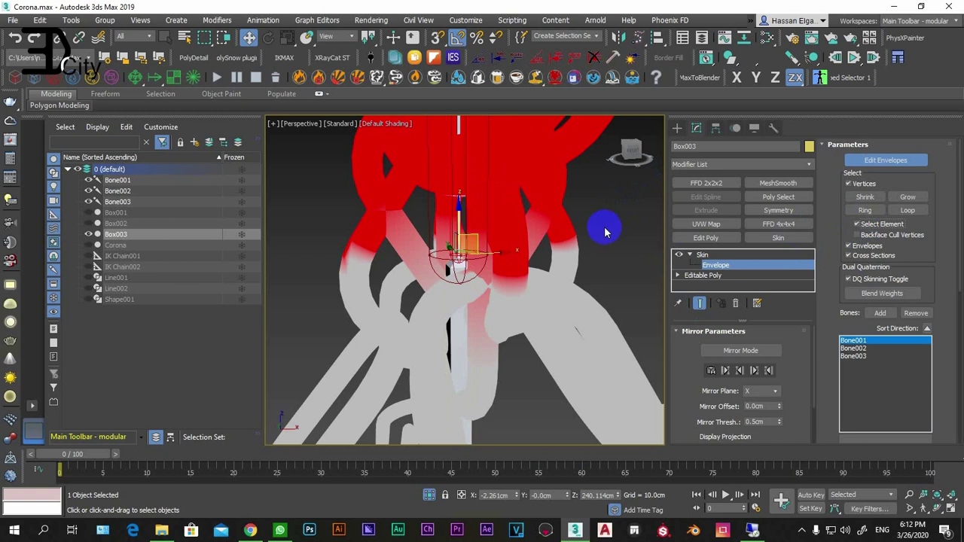
left_click(565, 254)
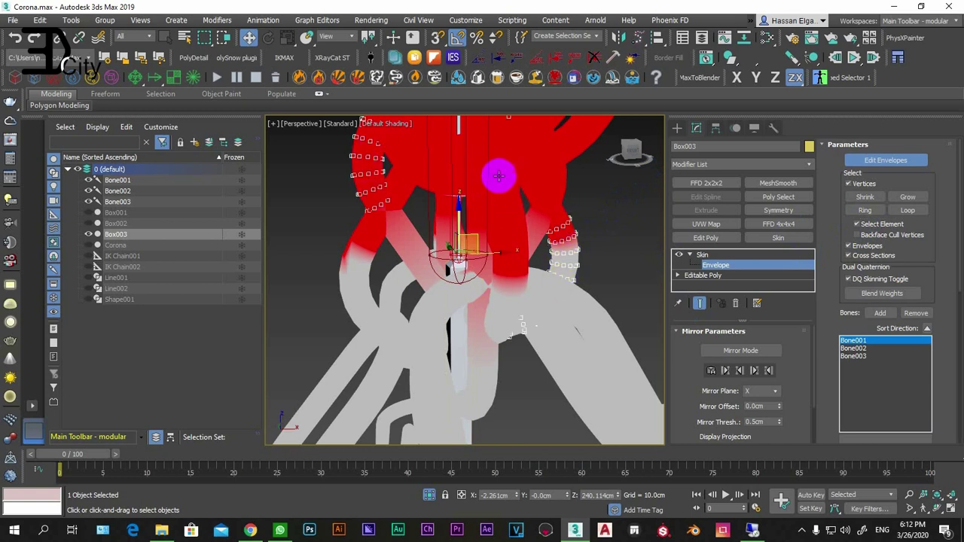
left_click(502, 224)
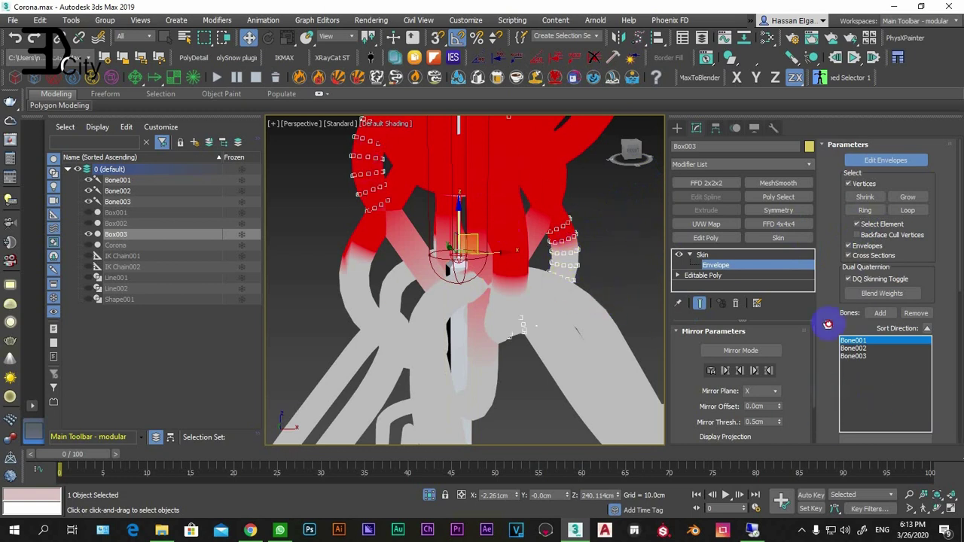
Open the Skin Weight Tool, showing the selection weighted 1.000 to Bone002.
scroll(827, 323, "down", 5)
left_click_drag(820, 331, 806, 131)
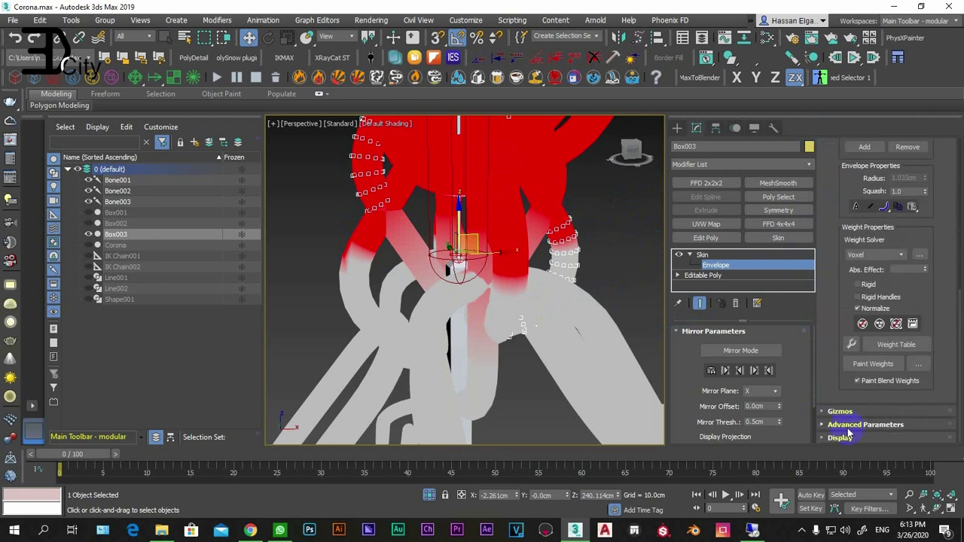
left_click(851, 344)
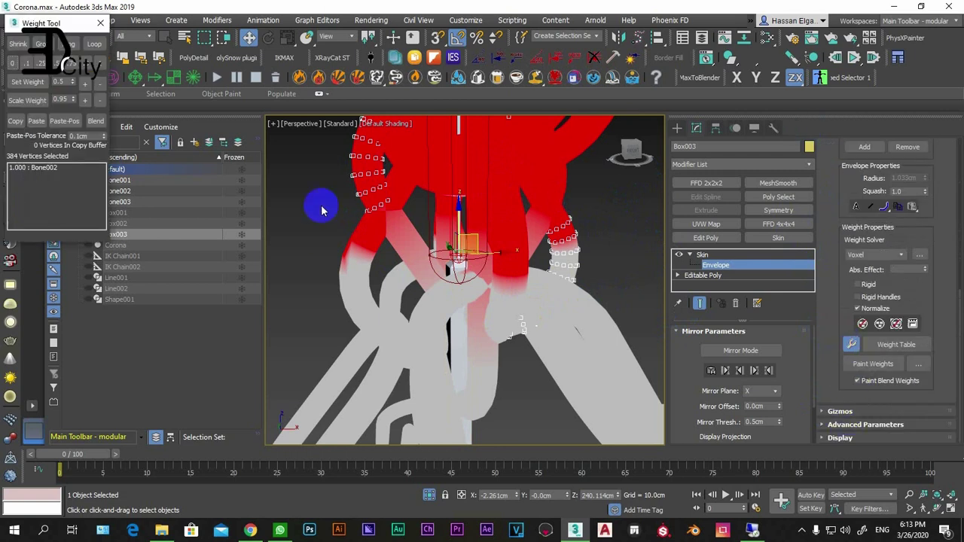
Weight the selected link's 384 vertices 1.0 to Bone001 and compare both bones' influence.
left_click_drag(41, 23, 146, 63)
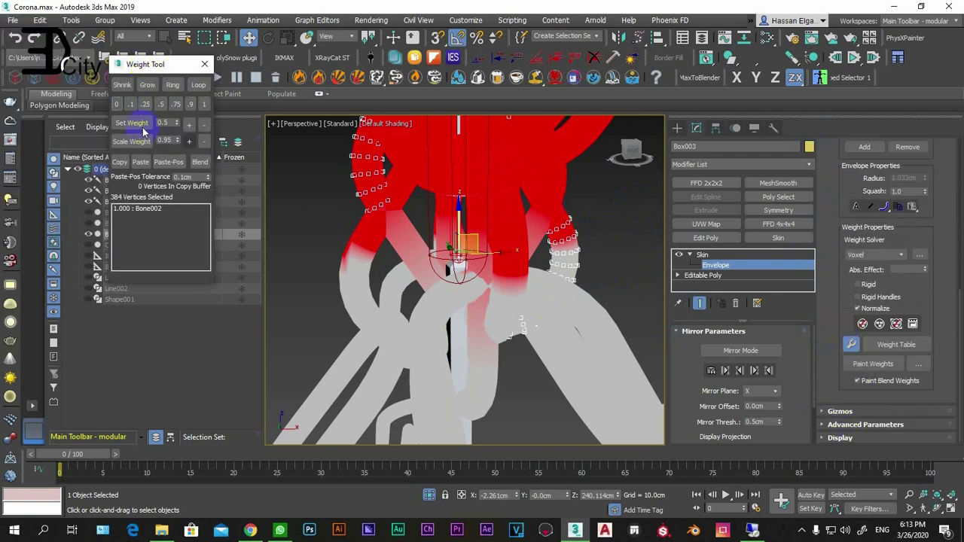
left_click(177, 117)
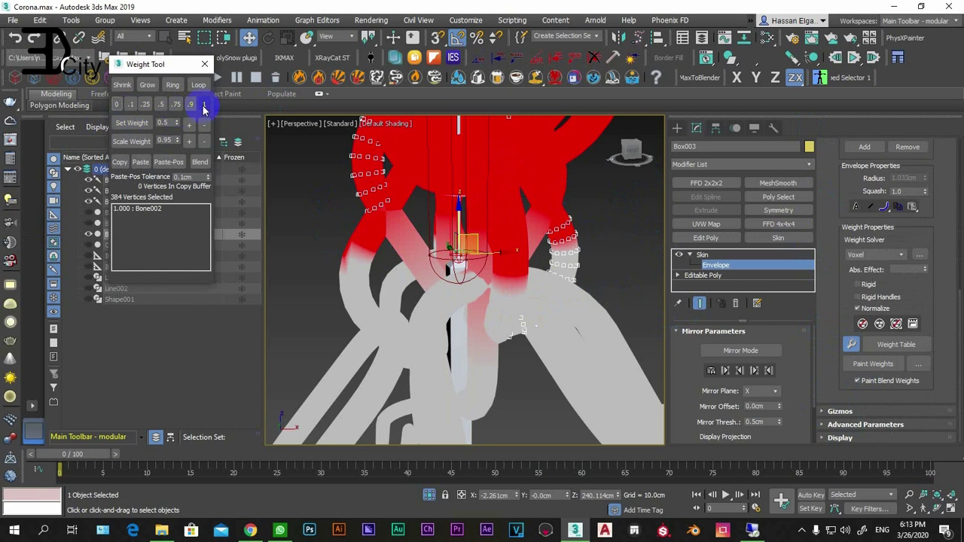
left_click(203, 105)
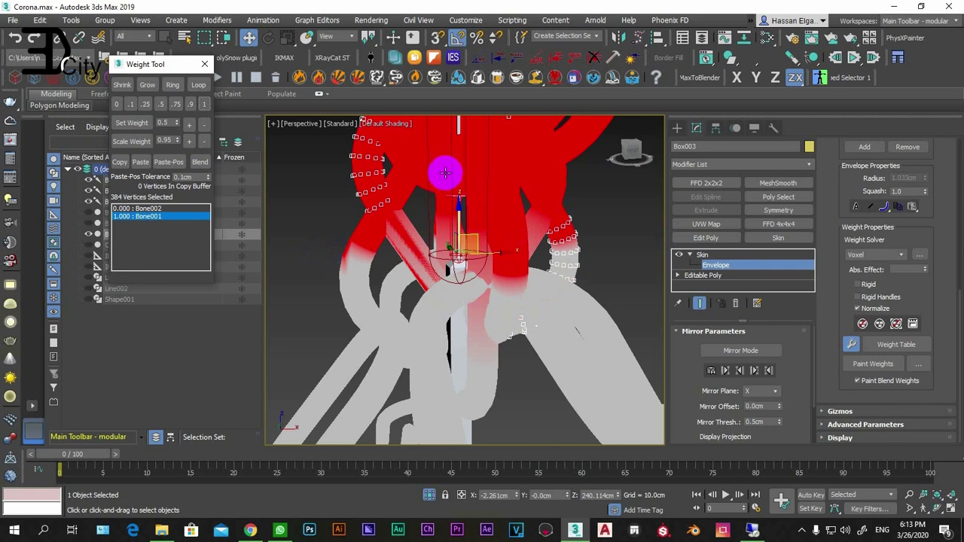
left_click(148, 210)
left_click(141, 216)
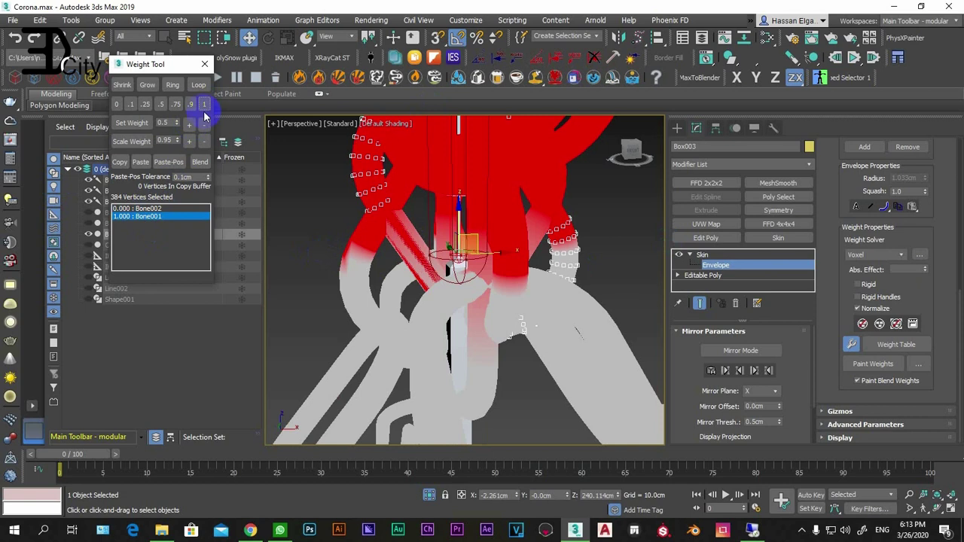
left_click(143, 209)
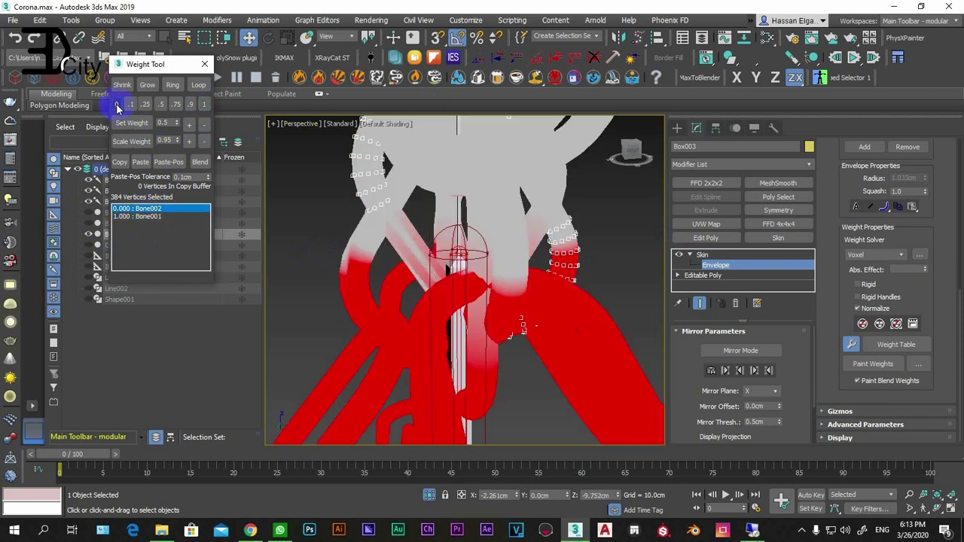
left_click(132, 216)
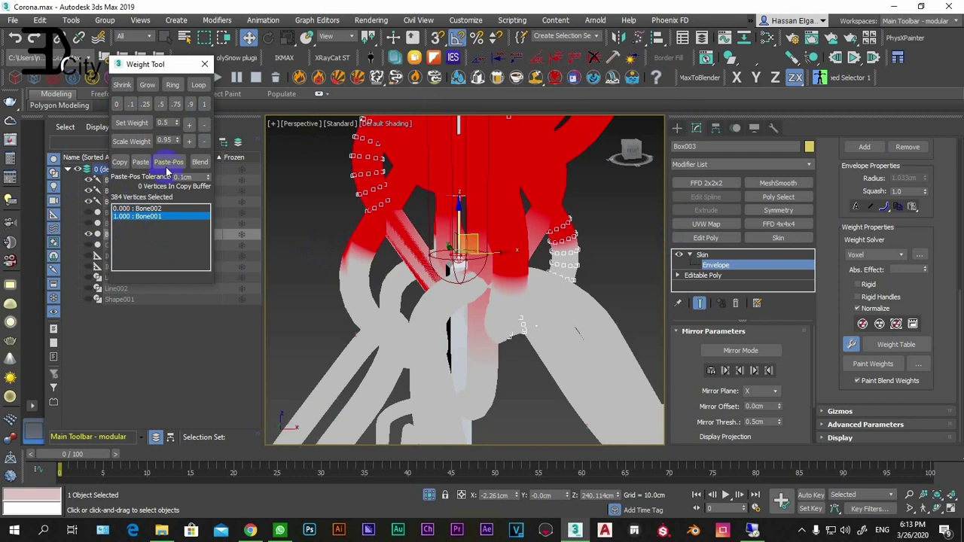
left_click(204, 64)
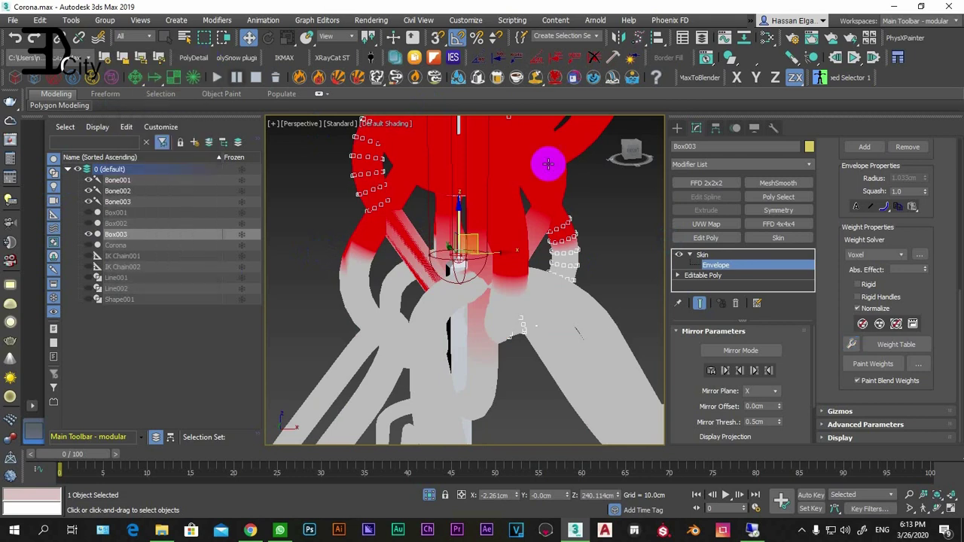
Select the left chain link and another link, and weight them fully to Bone001.
left_click(851, 344)
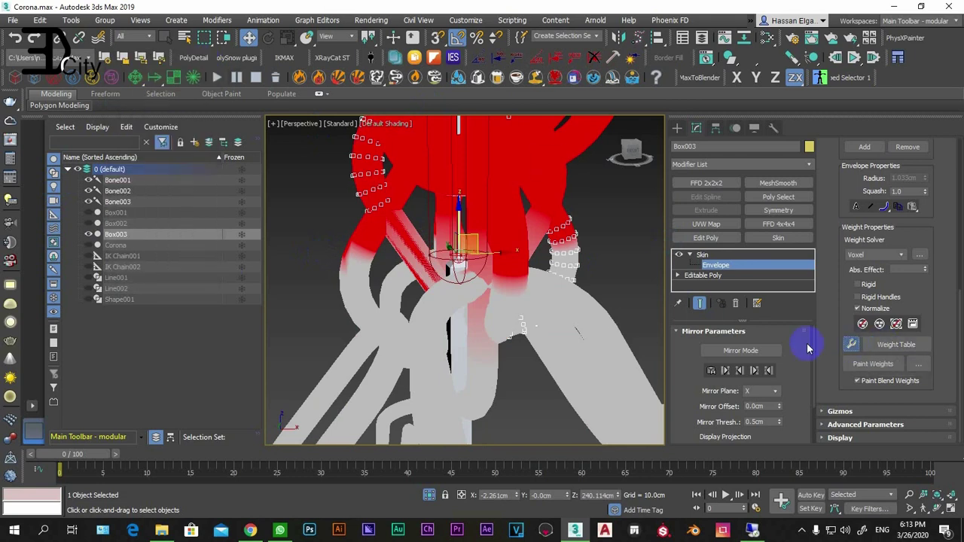
left_click(349, 256)
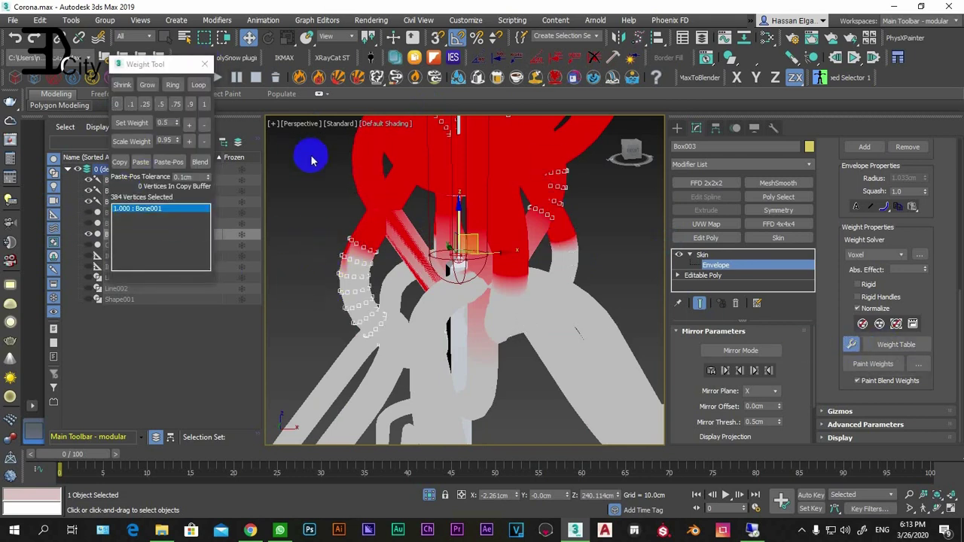
scroll(409, 252, "down", 2)
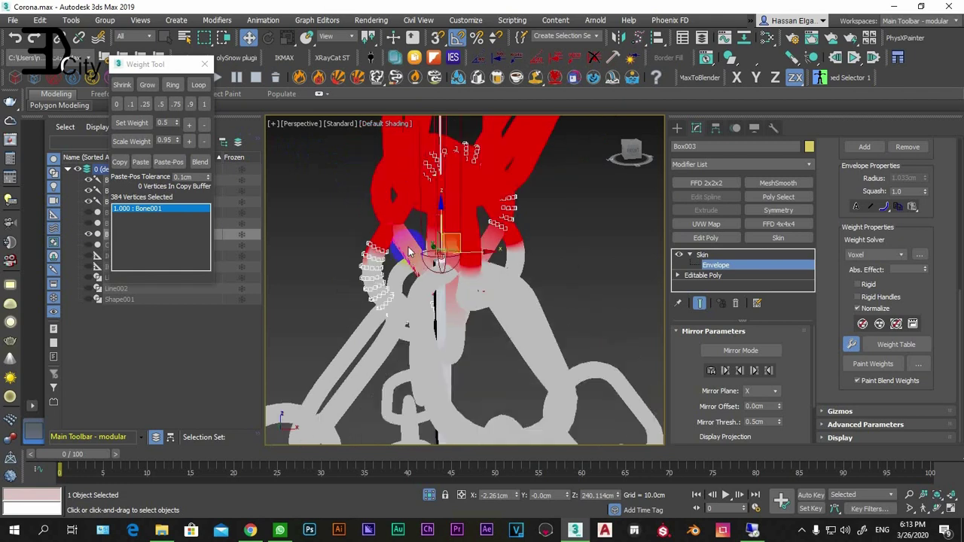
middle_click_drag(409, 253, 402, 340, "alt")
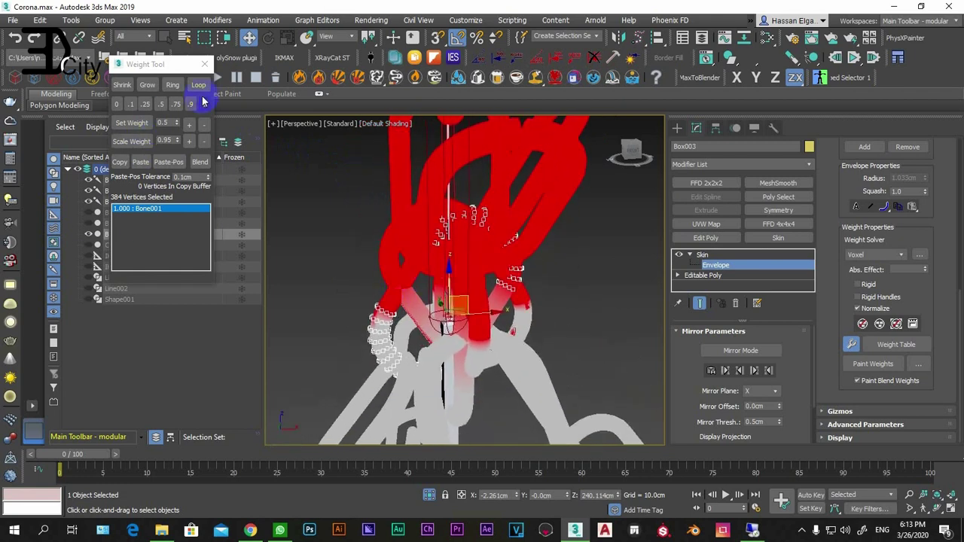
middle_click_drag(408, 236, 484, 261, "alt")
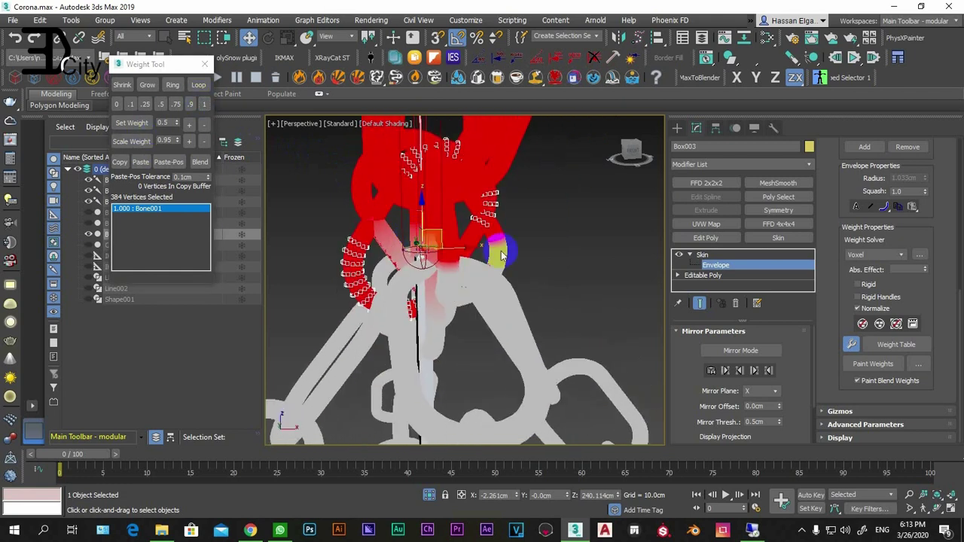
left_click(453, 273)
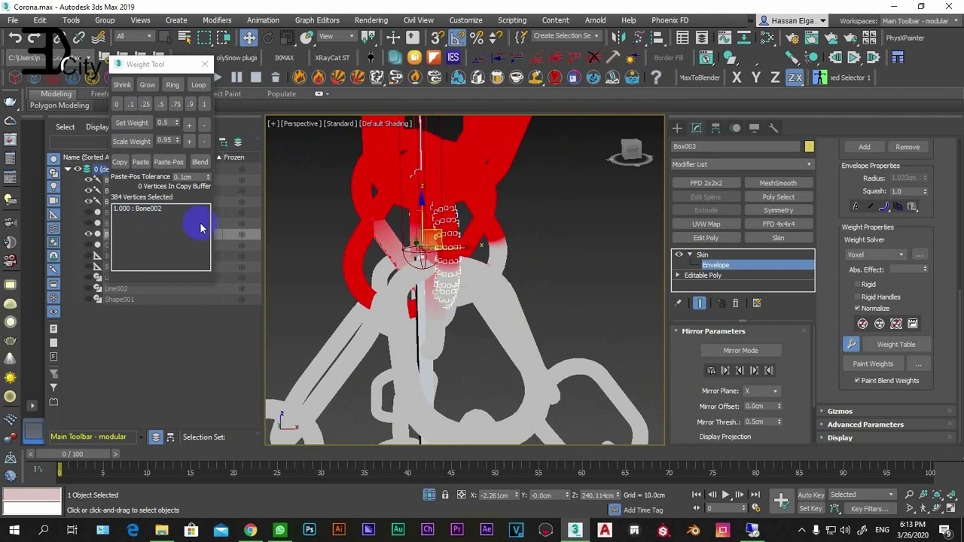
left_click(205, 108)
Weight further vertices and the right-hand ring fully to Bone001.
mouse_move(397, 210)
middle_mouse_down("alt")
mouse_move(446, 258)
mouse_move(451, 309)
middle_mouse_up("alt")
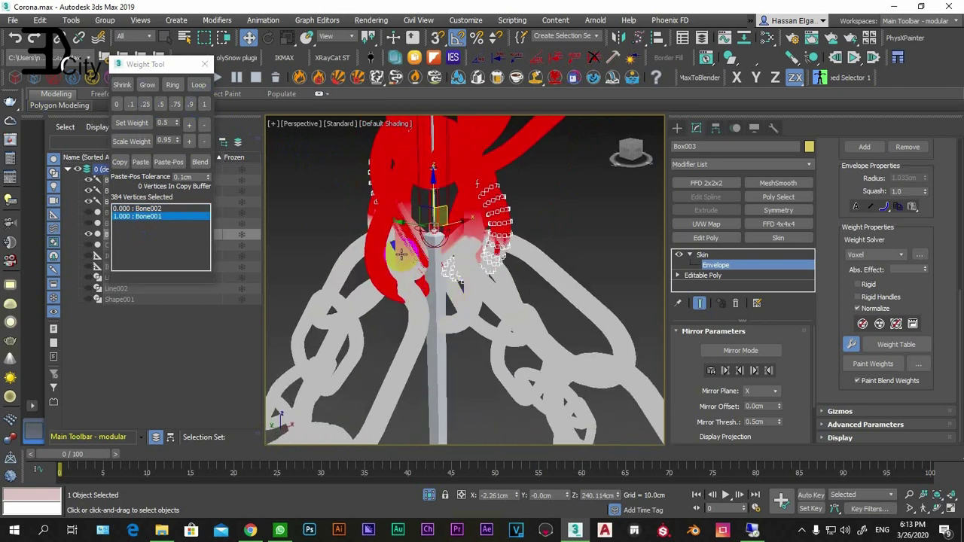
middle_click_drag(401, 254, 452, 273, "alt")
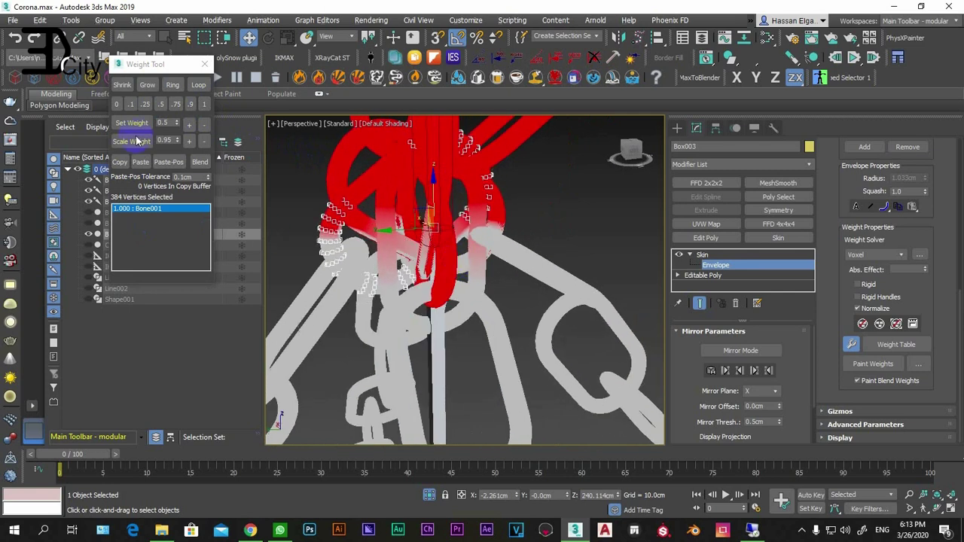
left_click(204, 103)
mouse_move(322, 258)
middle_mouse_down("alt")
mouse_move(303, 280)
mouse_move(151, 291)
mouse_move(398, 288)
middle_mouse_up("alt")
left_click_drag(398, 288, 534, 280)
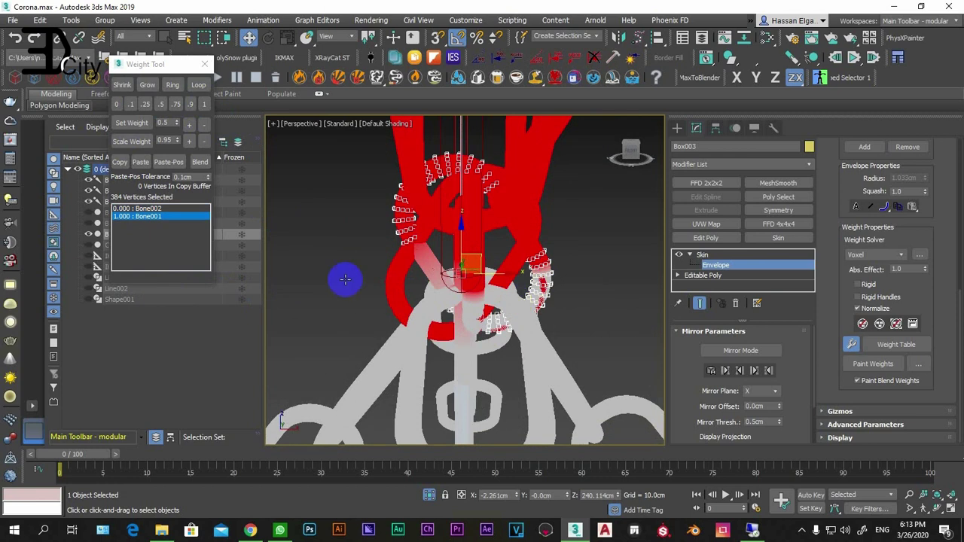
left_click(204, 105)
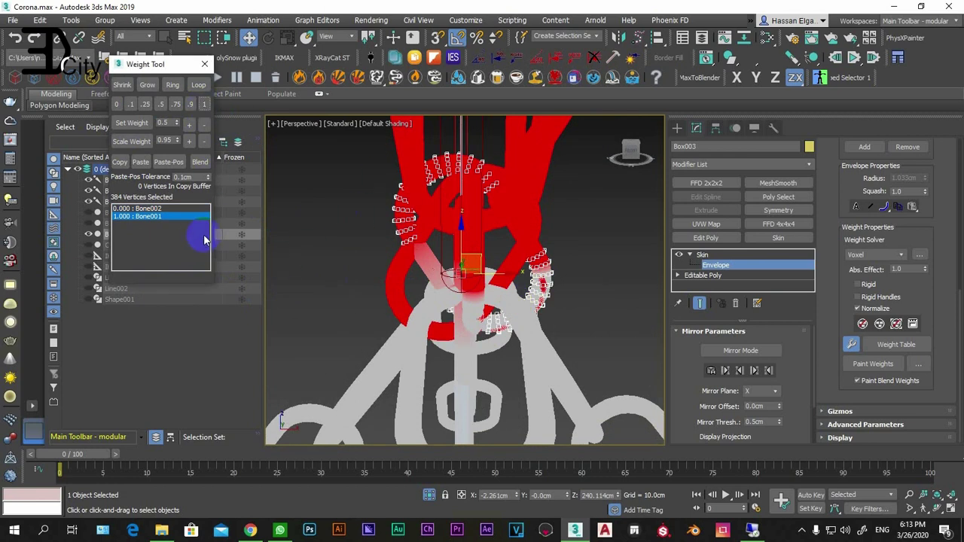
left_click(552, 271)
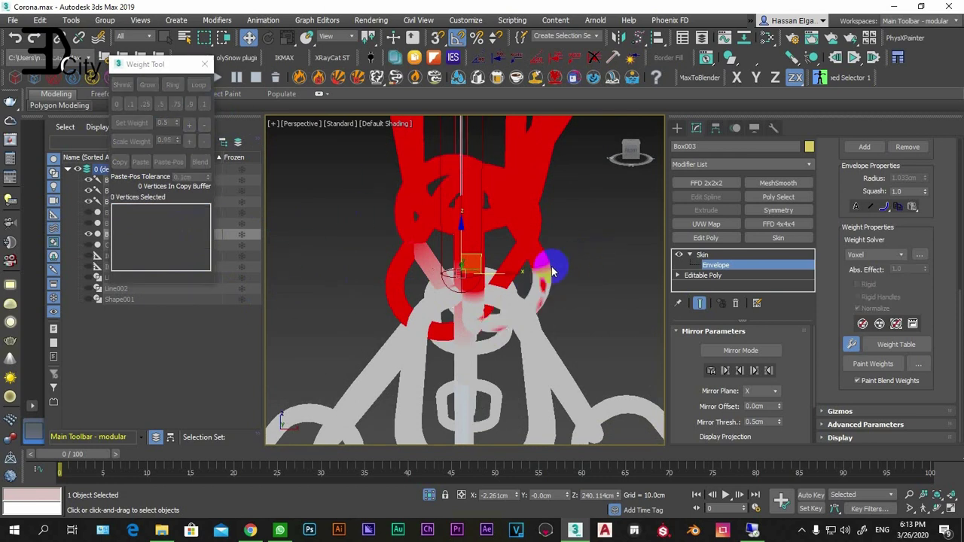
key("ctrl+z")
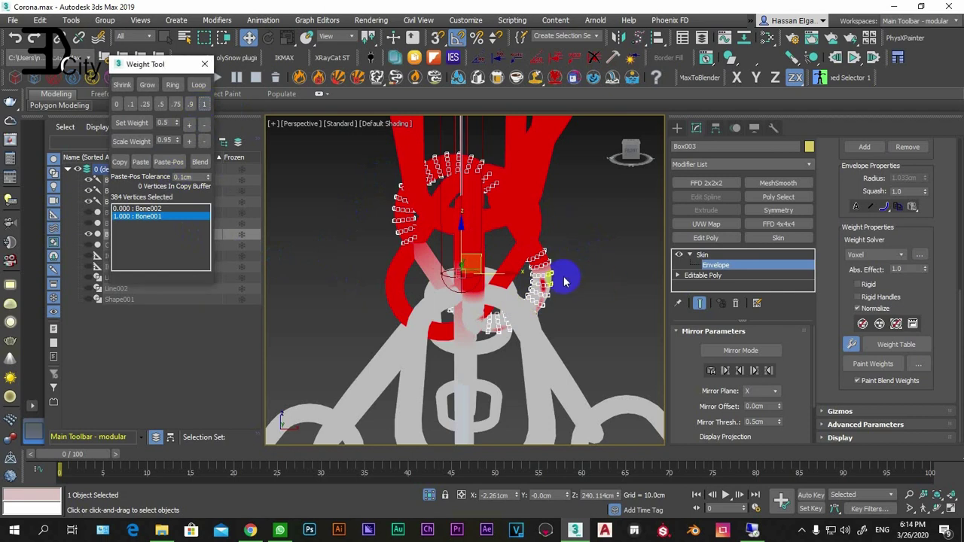
Move the bone to test the chain deformation and inspect the junction.
left_click_drag(523, 219, 618, 249)
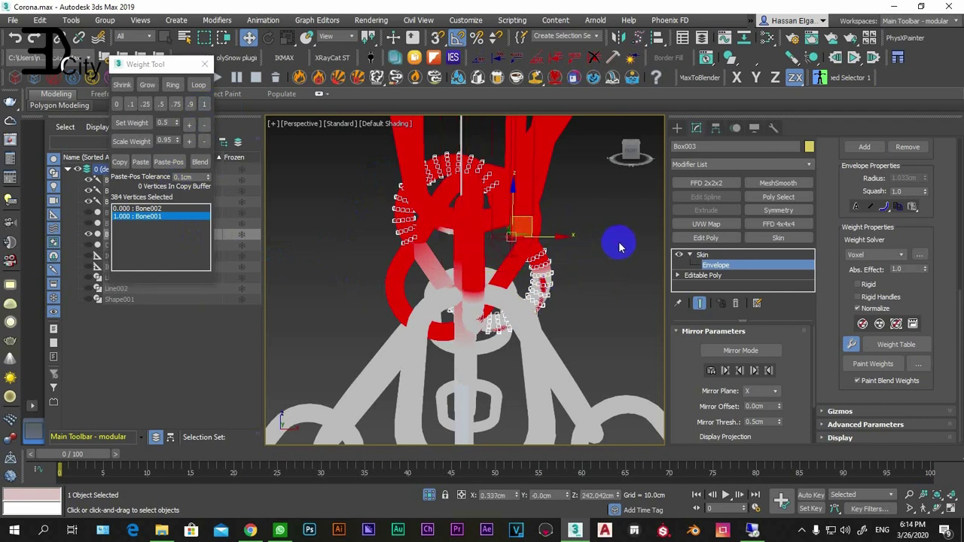
scroll(570, 256, "up", 5)
middle_click_drag(570, 243, 469, 388)
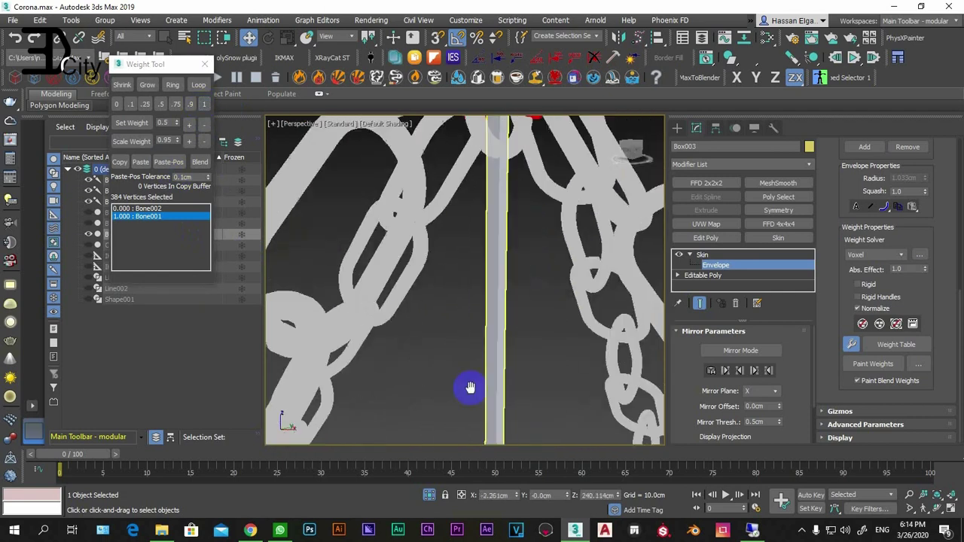
scroll(469, 387, "down", 3)
scroll(492, 351, "down", 3)
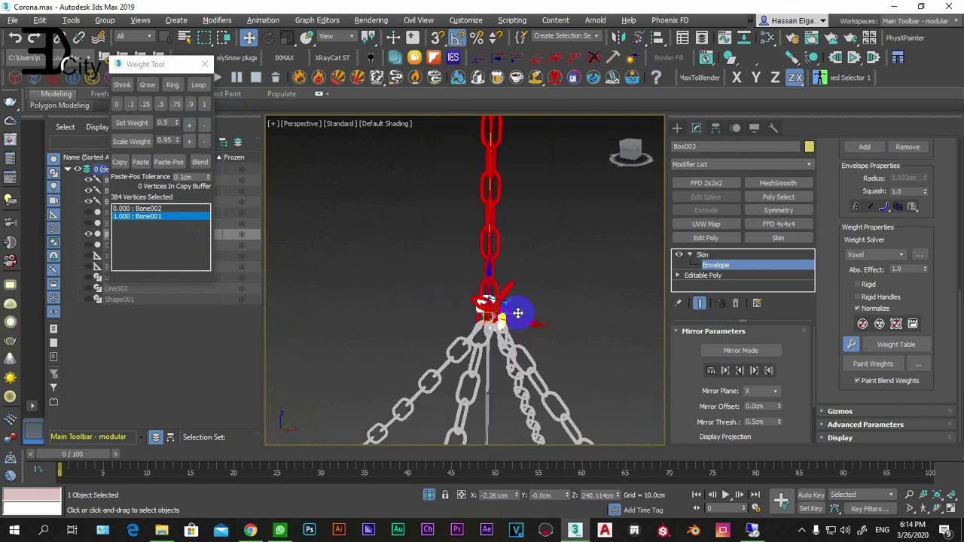
scroll(489, 316, "up", 2)
scroll(493, 309, "up", 2)
scroll(527, 302, "up", 3)
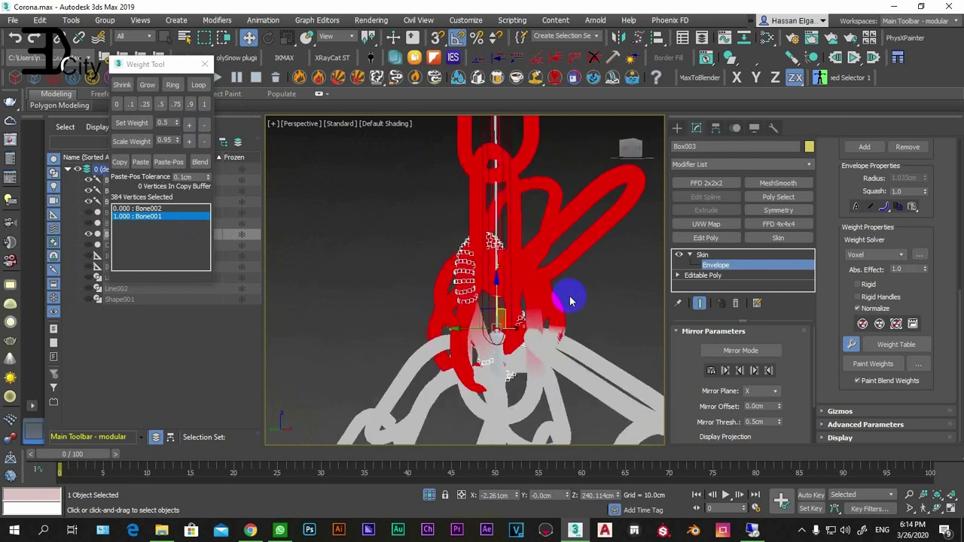
mouse_move(570, 301)
middle_mouse_down("alt")
mouse_move(441, 297)
mouse_move(519, 315)
mouse_move(577, 312)
mouse_move(509, 325)
middle_mouse_up("alt")
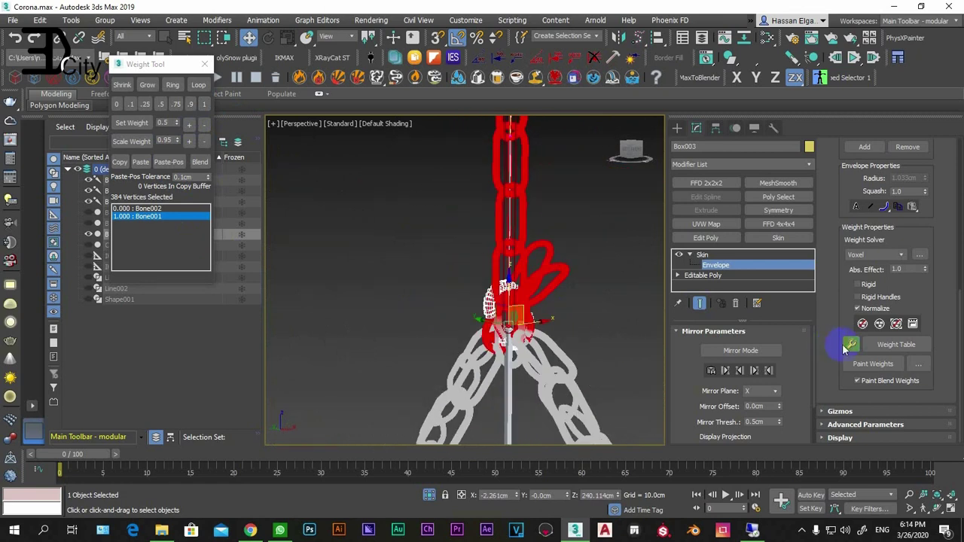
Close the Weight Tool and inspect the Bone002 and Bone003 envelopes.
left_click(204, 64)
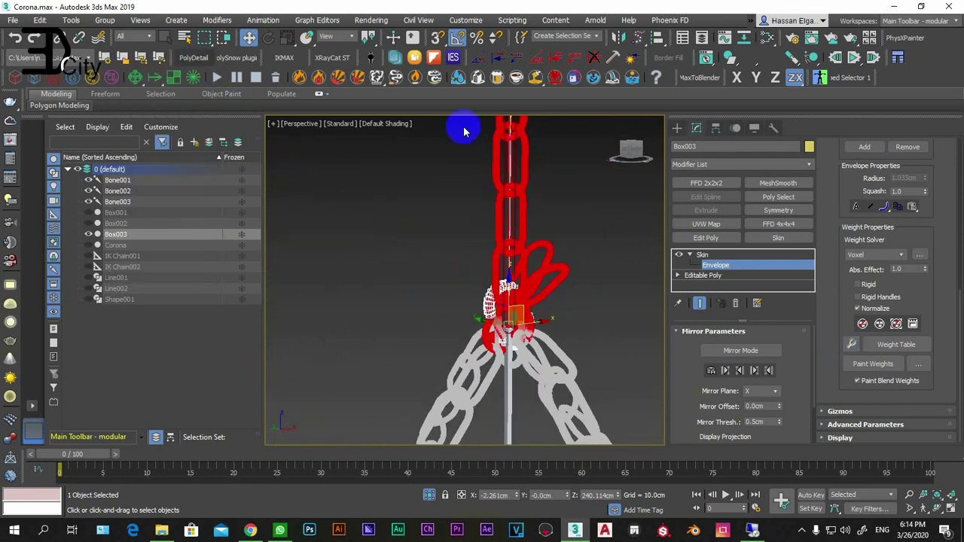
scroll(856, 268, "up", 5)
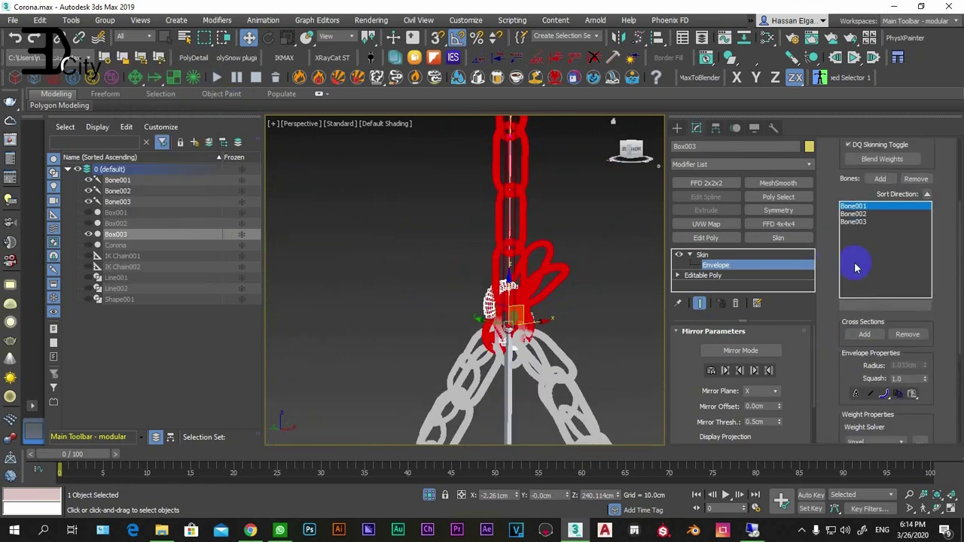
left_click(853, 214)
mouse_move(481, 226)
middle_mouse_down("alt")
mouse_move(430, 204)
mouse_move(468, 199)
middle_mouse_up("alt")
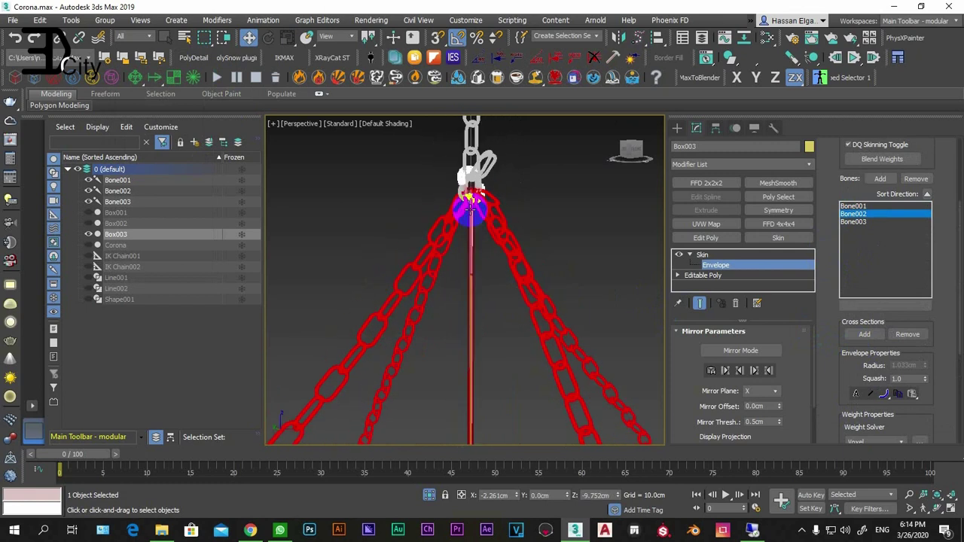
scroll(534, 333, "down", 5)
mouse_move(522, 340)
middle_mouse_down()
mouse_move(501, 235)
mouse_move(501, 250)
middle_mouse_up()
left_click(853, 222)
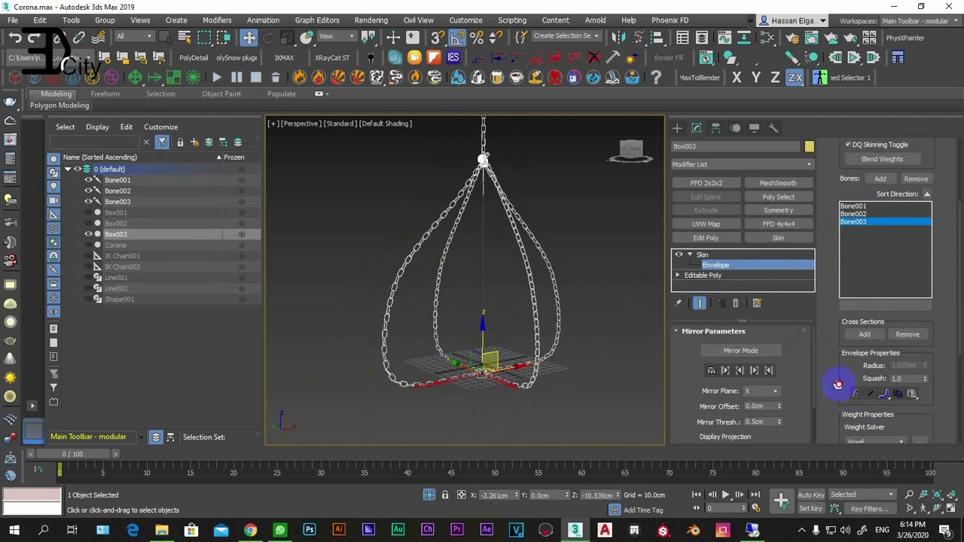
left_click_drag(837, 384, 838, 279)
Weight the 39552 lower-loop vertices 1.0 to Bone002, then close the Weight Tool.
left_click(850, 359)
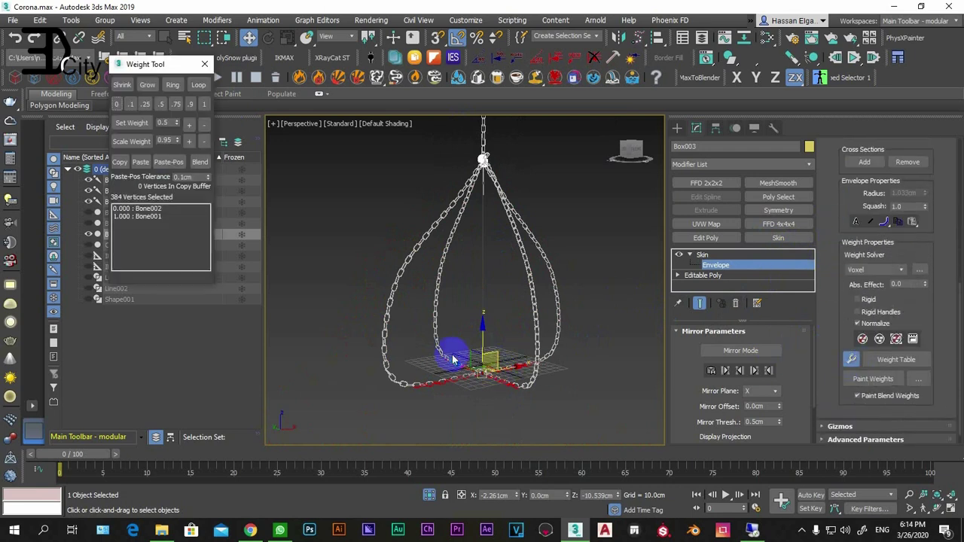
left_click_drag(580, 286, 301, 419)
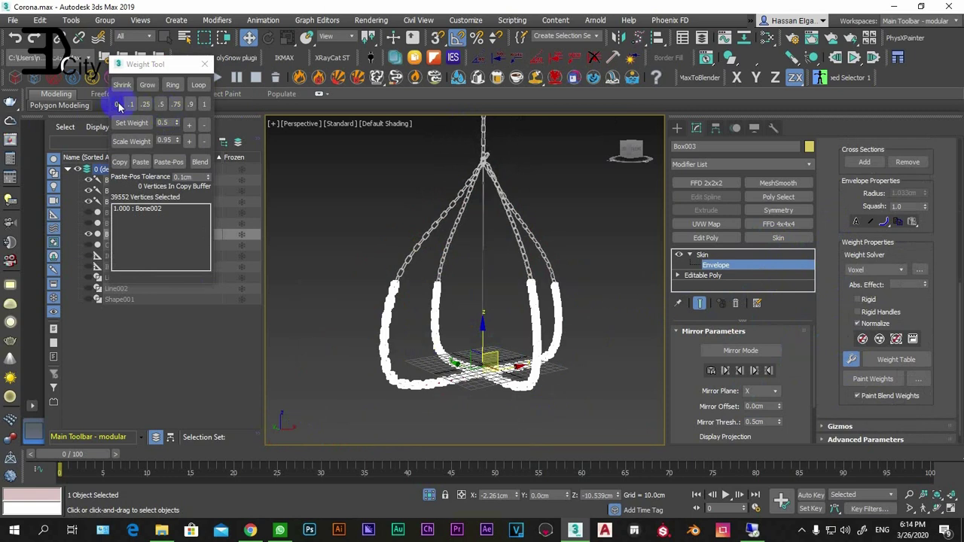
left_click(483, 222)
left_click(206, 109)
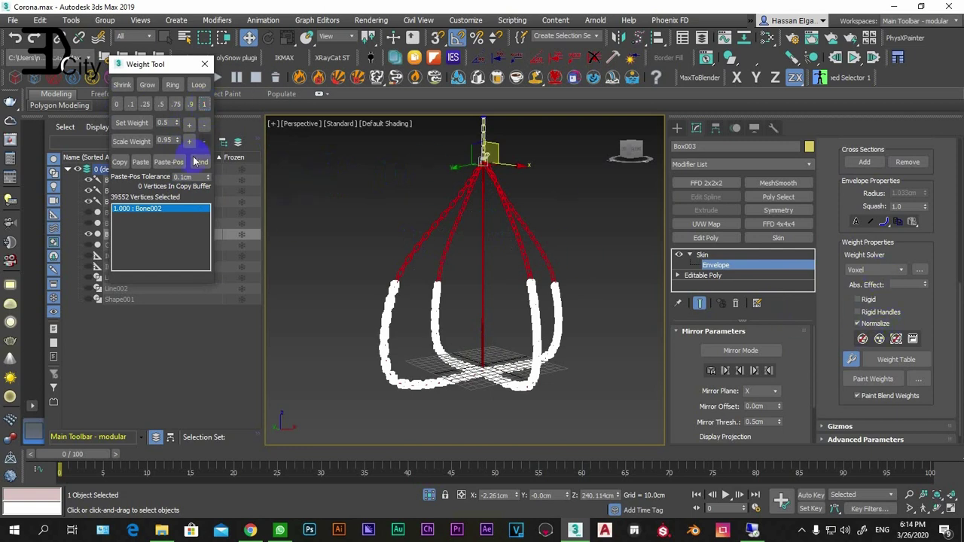
left_click(204, 64)
scroll(828, 301, "up", 5)
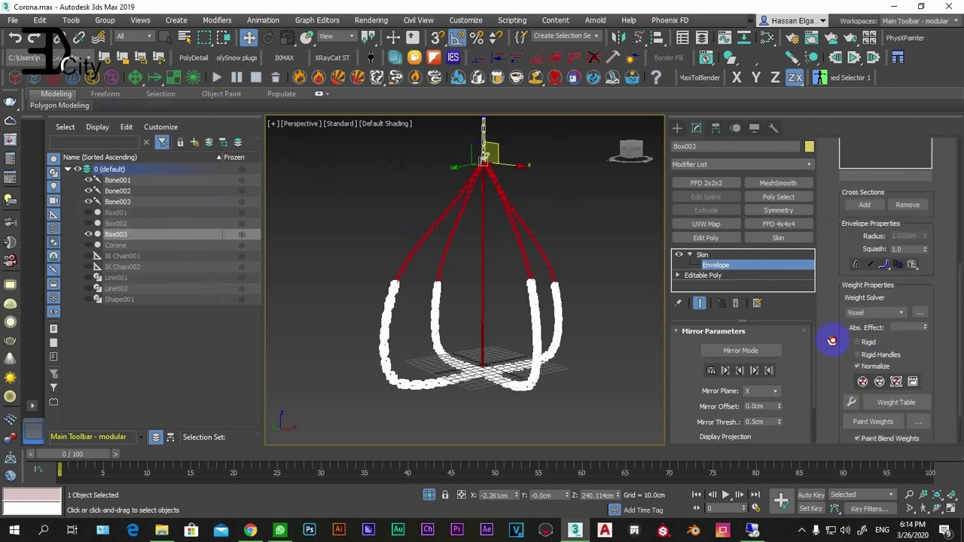
left_click_drag(833, 205, 833, 316)
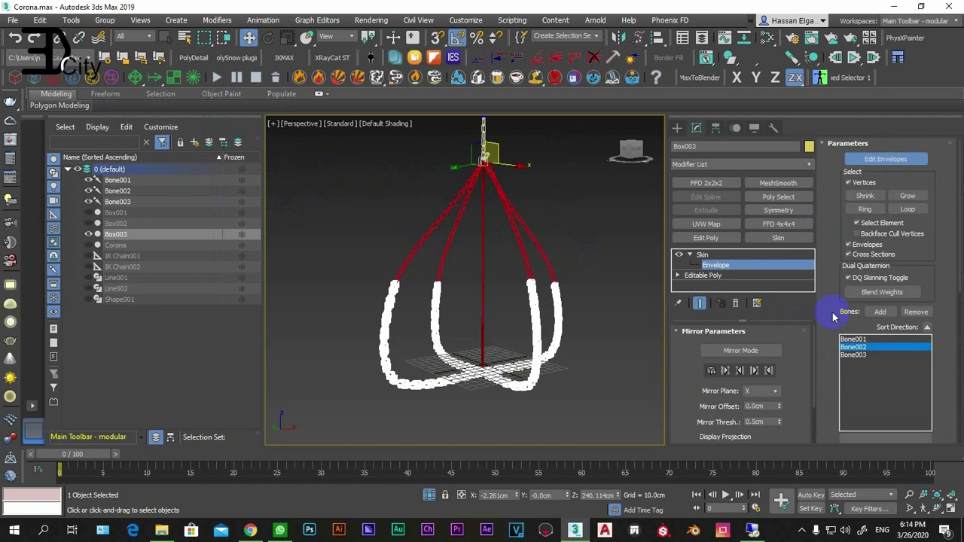
Turn off Edit Envelopes, exit Isolate Selection, and swing IK Chain002 to test the chains.
left_click(876, 158)
mouse_move(517, 279)
middle_mouse_down("alt")
mouse_move(548, 323)
mouse_move(594, 275)
middle_mouse_up("alt")
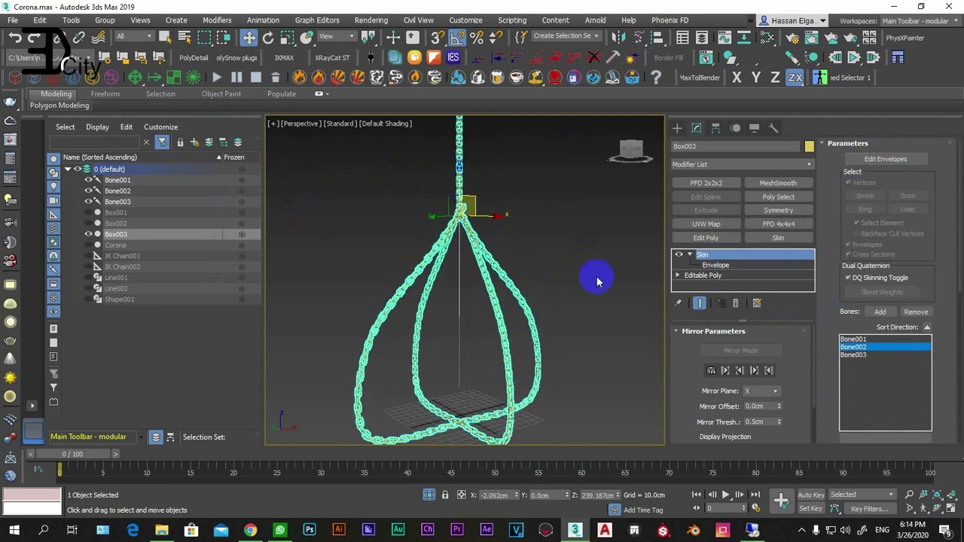
left_click(429, 495)
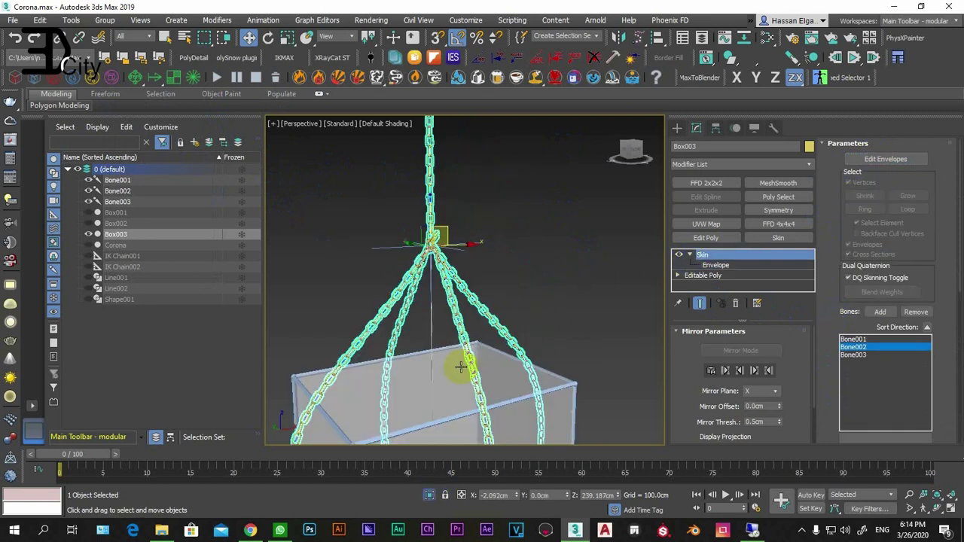
mouse_move(549, 259)
middle_mouse_down("alt")
mouse_move(493, 237)
mouse_move(494, 248)
mouse_move(537, 257)
middle_mouse_up("alt")
left_click(487, 248)
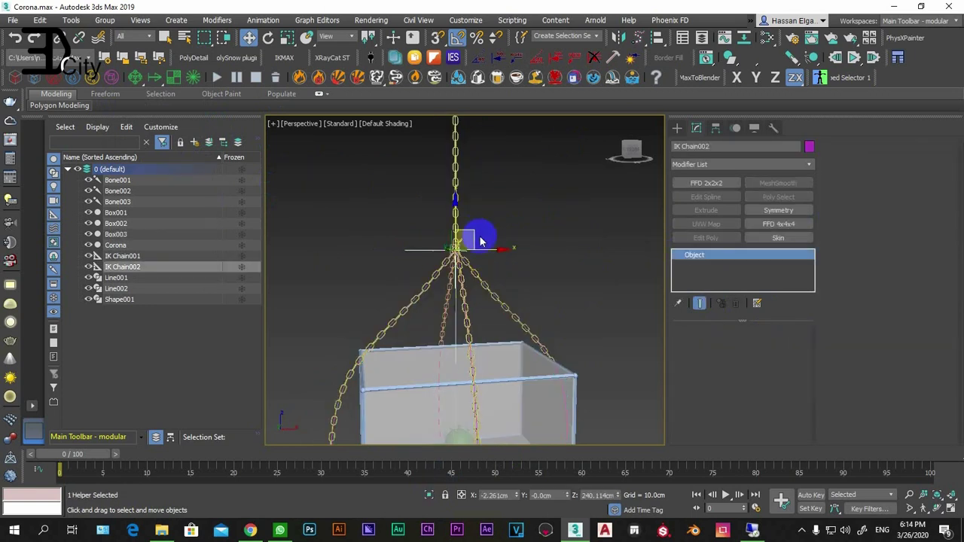
mouse_move(476, 231)
left_mouse_down()
mouse_move(570, 208)
mouse_move(499, 218)
mouse_move(396, 209)
mouse_move(361, 194)
left_mouse_up()
mouse_move(532, 199)
left_mouse_down()
mouse_move(617, 176)
mouse_move(309, 213)
mouse_move(476, 223)
mouse_move(615, 209)
mouse_move(501, 303)
mouse_move(512, 210)
mouse_move(467, 298)
left_mouse_up()
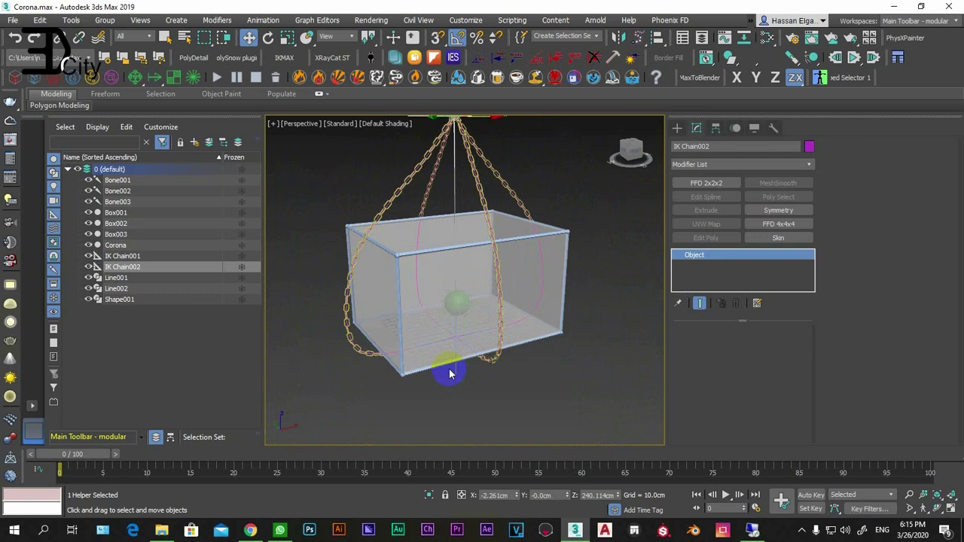
Select both the shelled Box001 and lattice Box002 together.
left_click(558, 256)
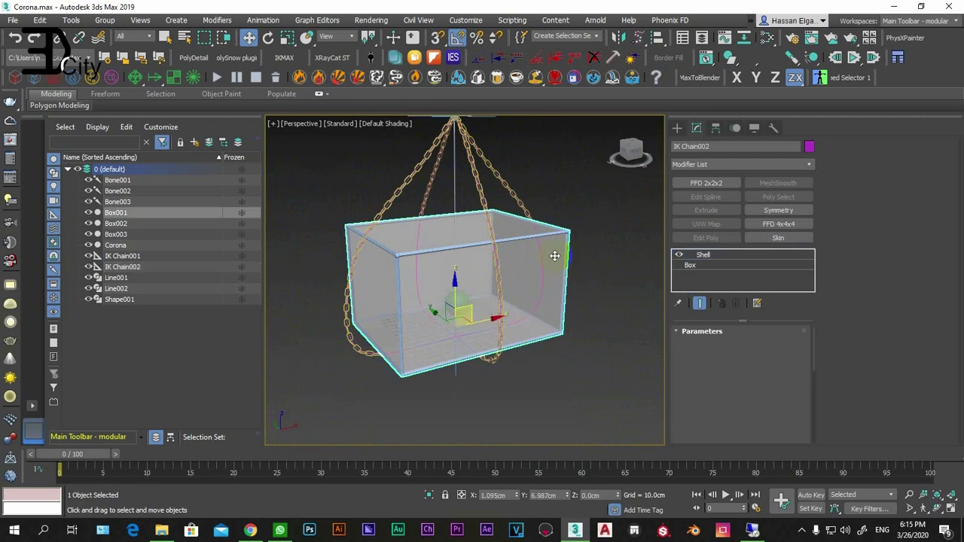
left_click_drag(472, 308, 591, 297)
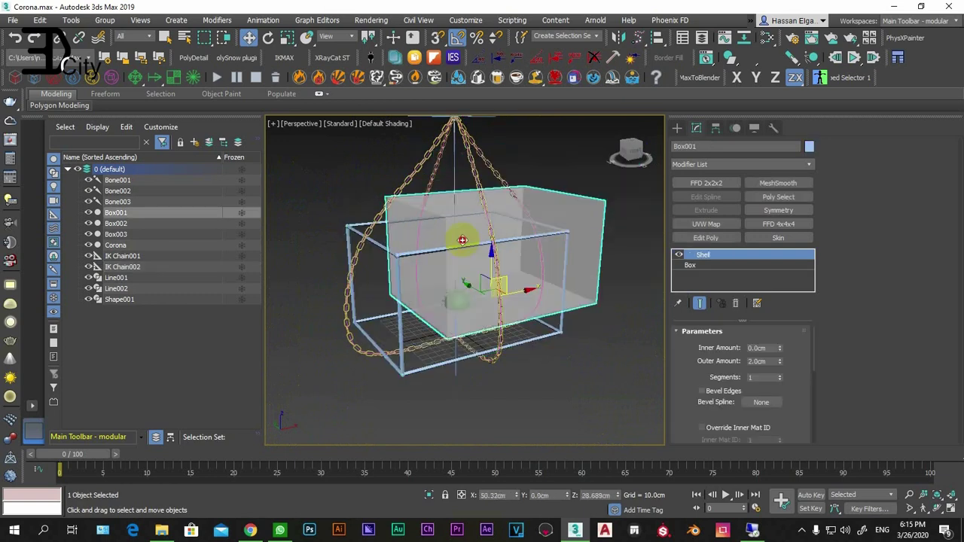
right_click(591, 298)
left_click(564, 233)
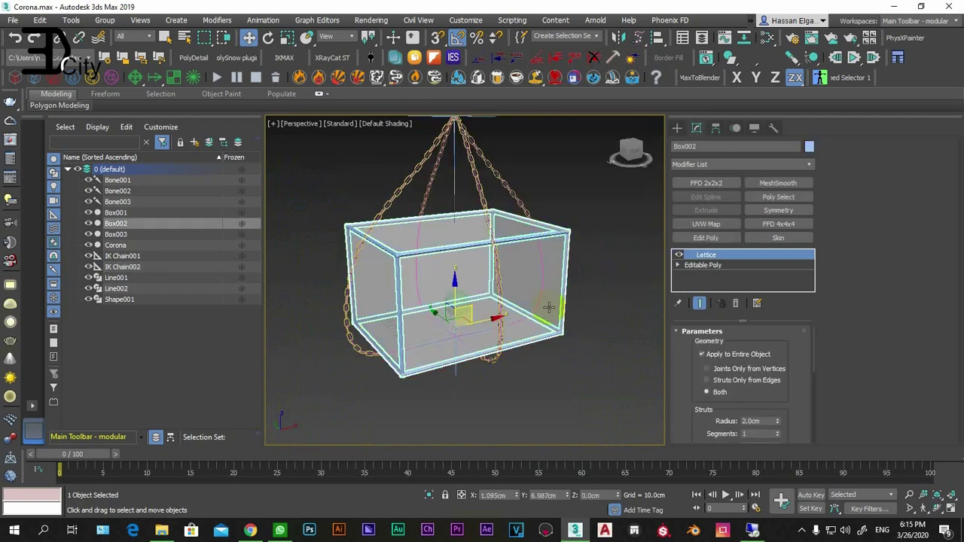
mouse_move(591, 205)
left_mouse_down()
mouse_move(556, 262)
mouse_move(510, 382)
left_mouse_up()
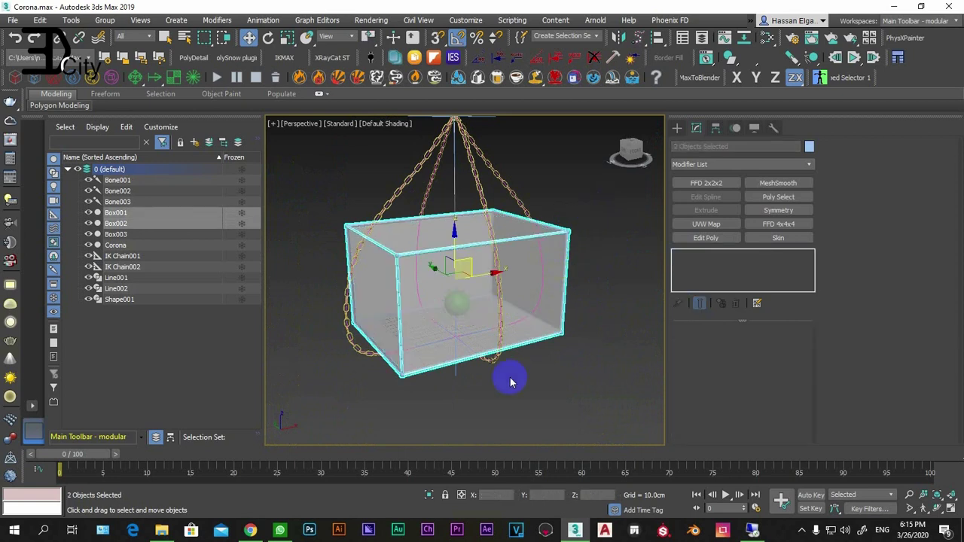
Link both boxes to IK Chain002 and move the helper to confirm they follow.
left_click(34, 39)
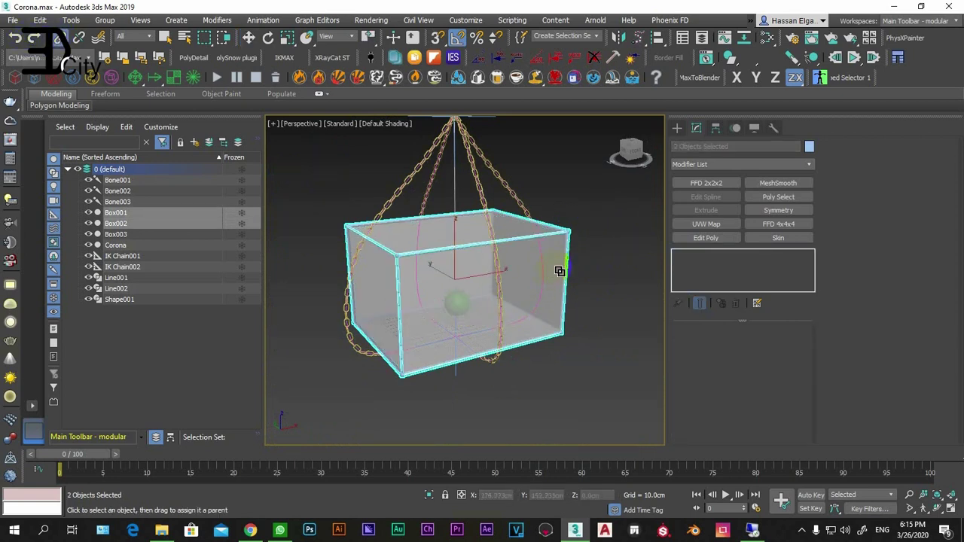
left_click_drag(560, 271, 451, 176)
left_click(470, 196)
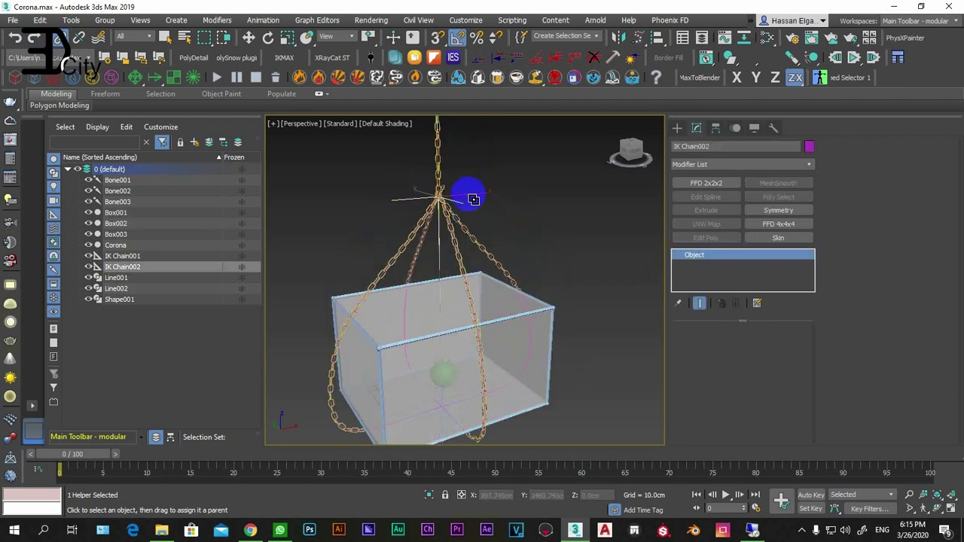
right_click(473, 197)
left_click(474, 183)
mouse_move(491, 166)
left_mouse_down()
mouse_move(590, 124)
mouse_move(605, 141)
mouse_move(499, 168)
mouse_move(329, 189)
mouse_move(574, 178)
mouse_move(338, 209)
mouse_move(564, 202)
mouse_move(472, 218)
left_mouse_up()
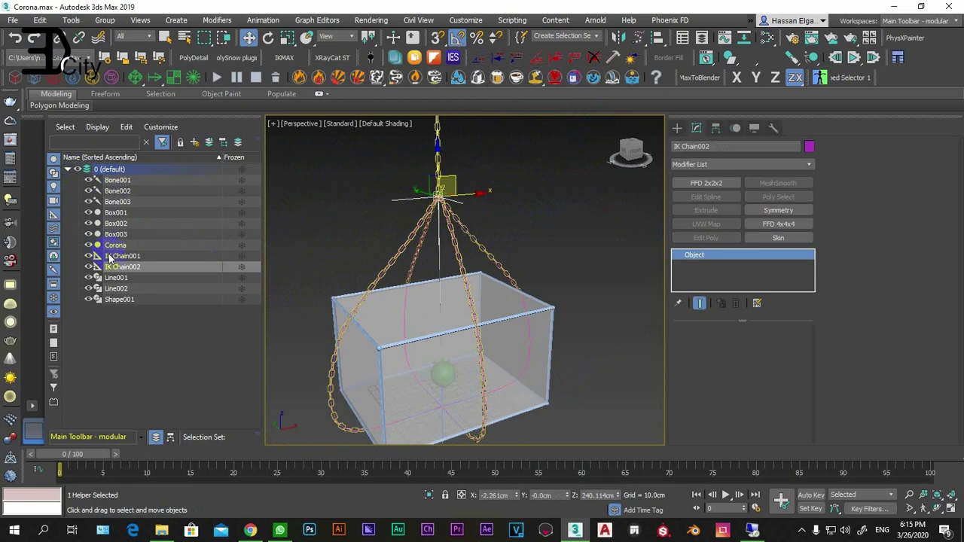
Hide Line001, Line002 and Shape001, then swing the IK helper to test the box.
left_click(115, 278)
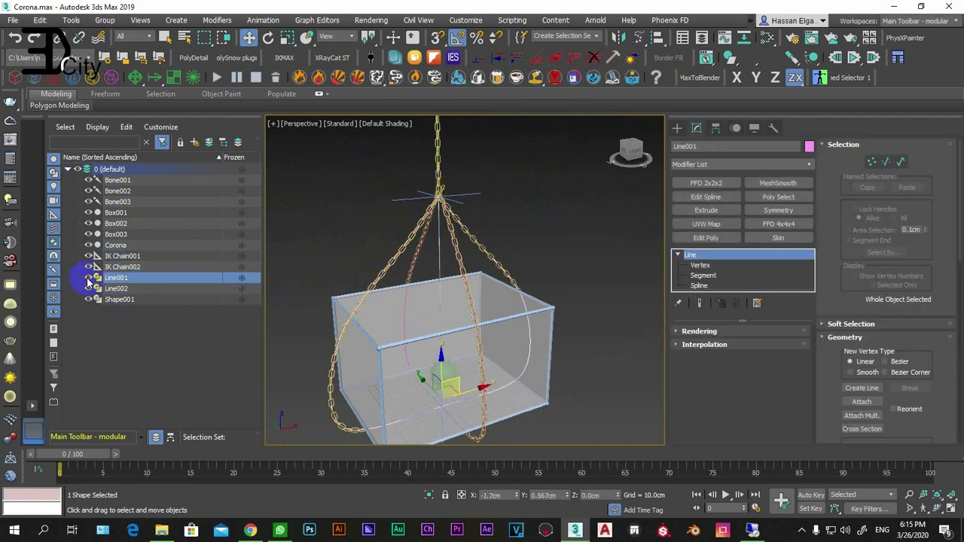
left_click(476, 191)
middle_click_drag(548, 153, 577, 172, "alt")
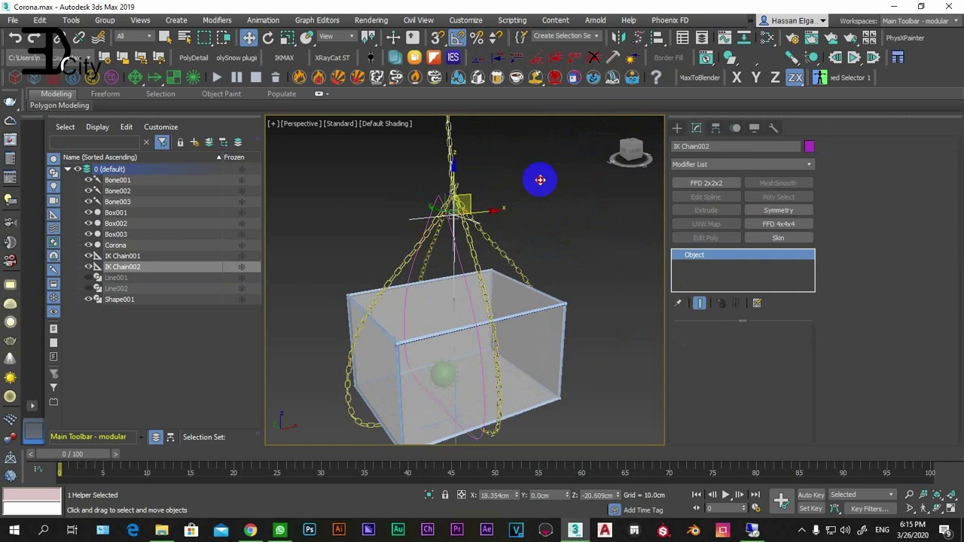
key("shift+z")
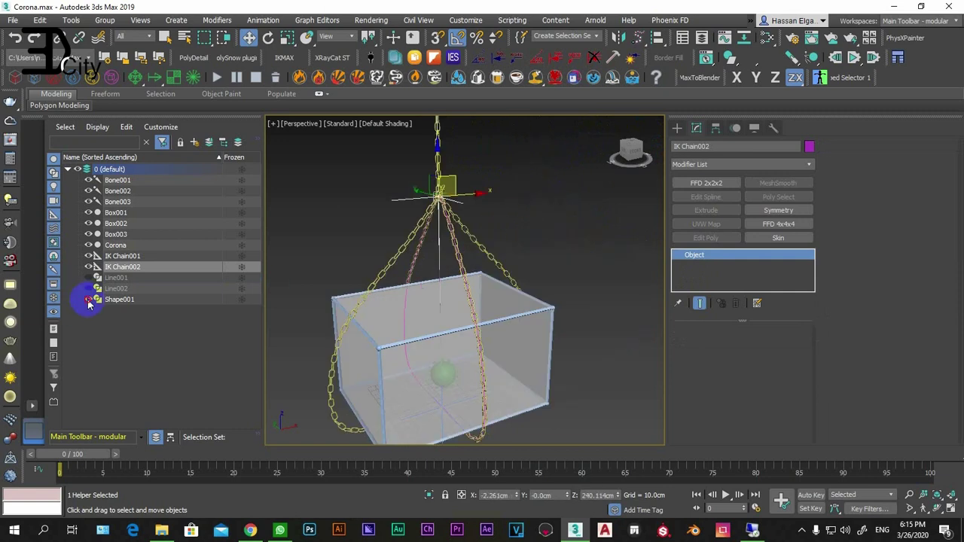
left_click(88, 301)
mouse_move(480, 168)
left_mouse_down()
mouse_move(588, 157)
mouse_move(523, 278)
left_mouse_up()
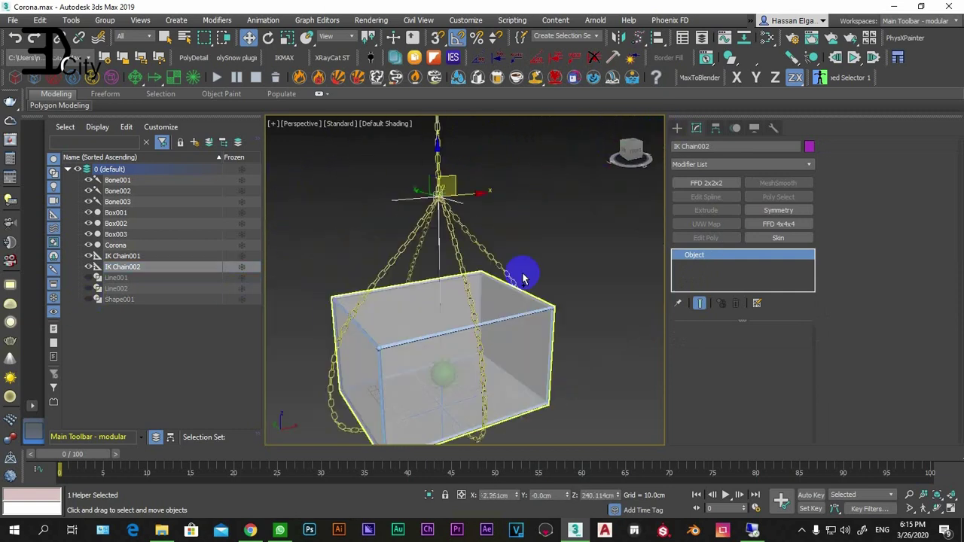
mouse_move(523, 279)
middle_mouse_down("alt")
mouse_move(495, 254)
mouse_move(468, 295)
mouse_move(487, 305)
middle_mouse_up("alt")
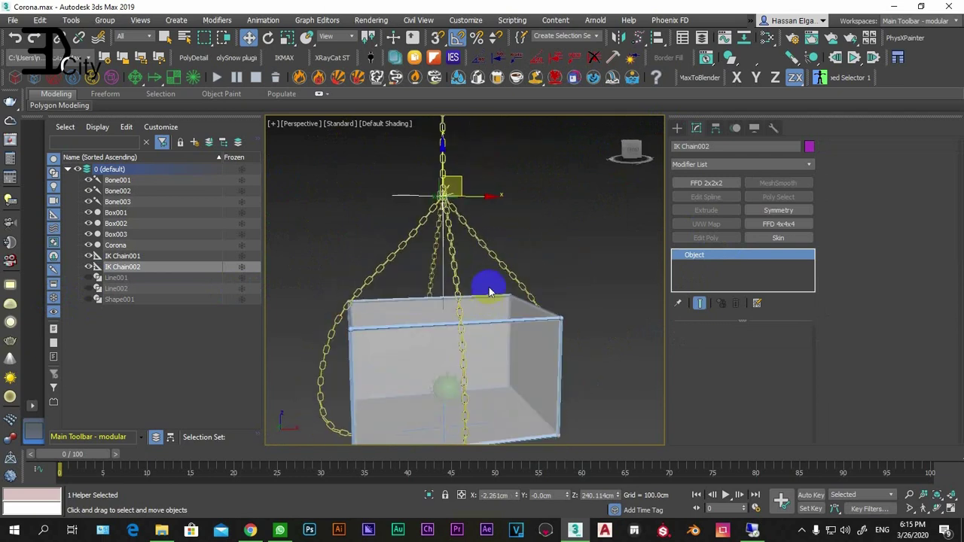
middle_click_drag(500, 409, 501, 339)
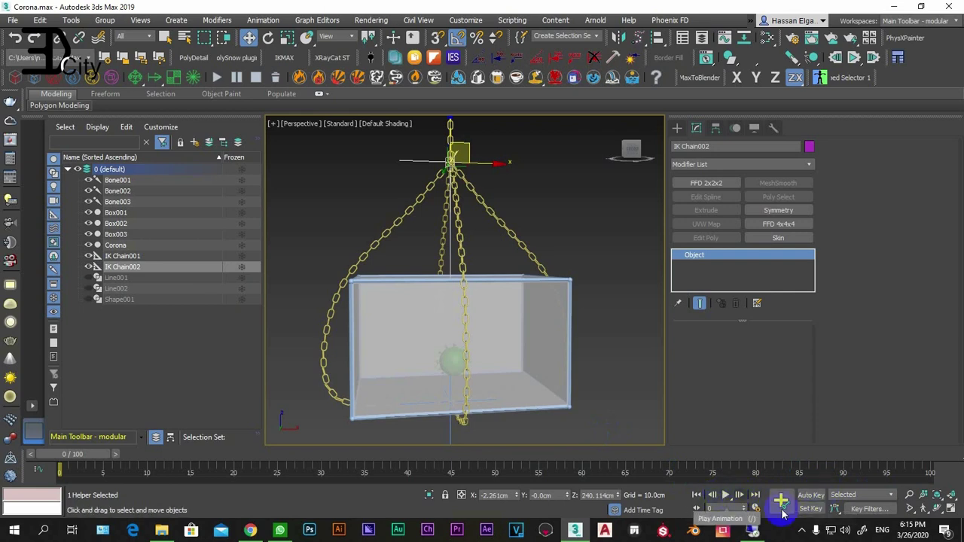
Open Time Configuration, showing a 0–100 frame range at NTSC, and move it aside.
left_click(755, 508)
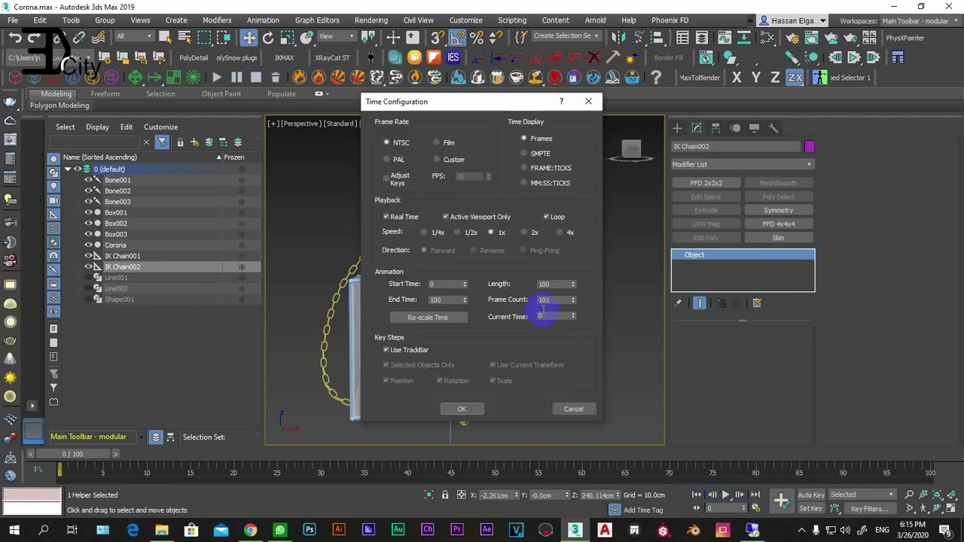
left_click_drag(462, 105, 565, 84)
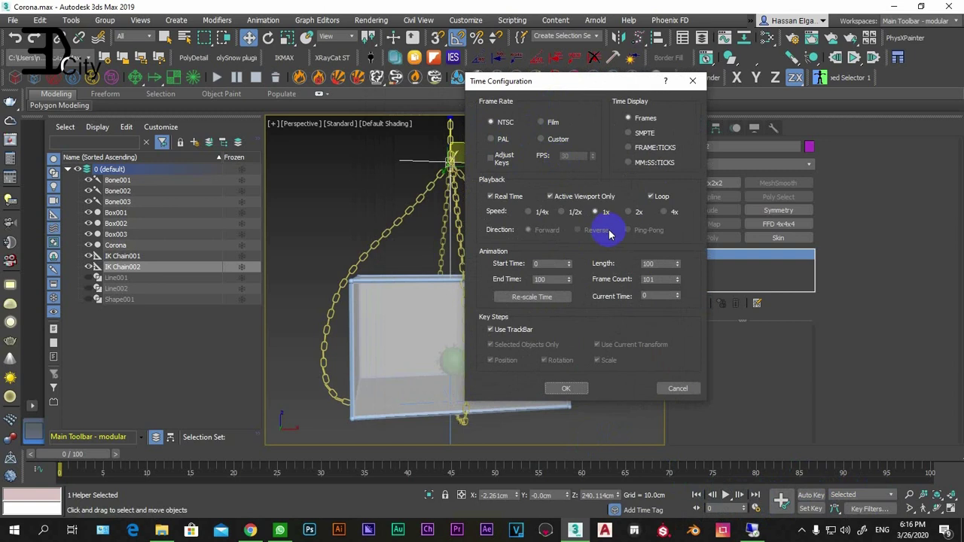
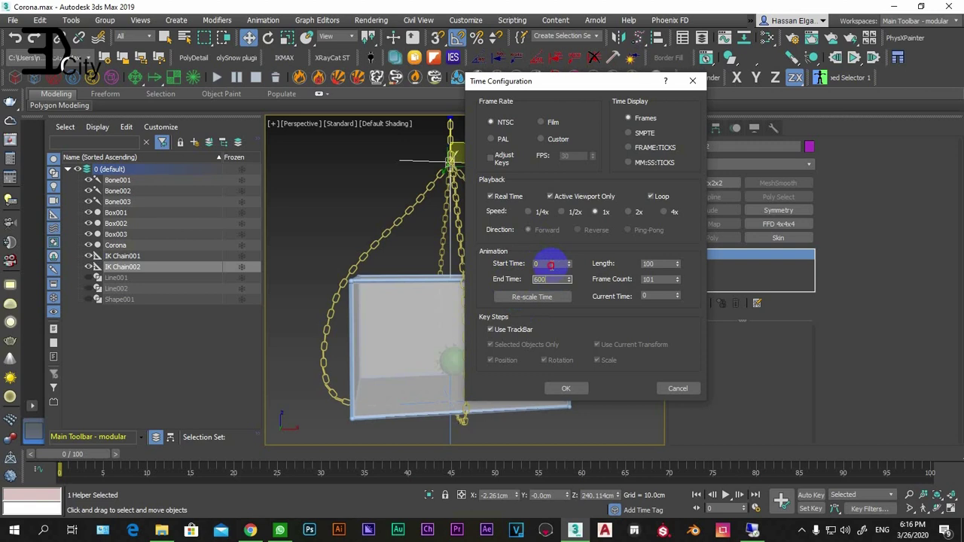
Set the animation end time to 600 frames, then scrub the timeline to the end and back.
left_click(550, 265)
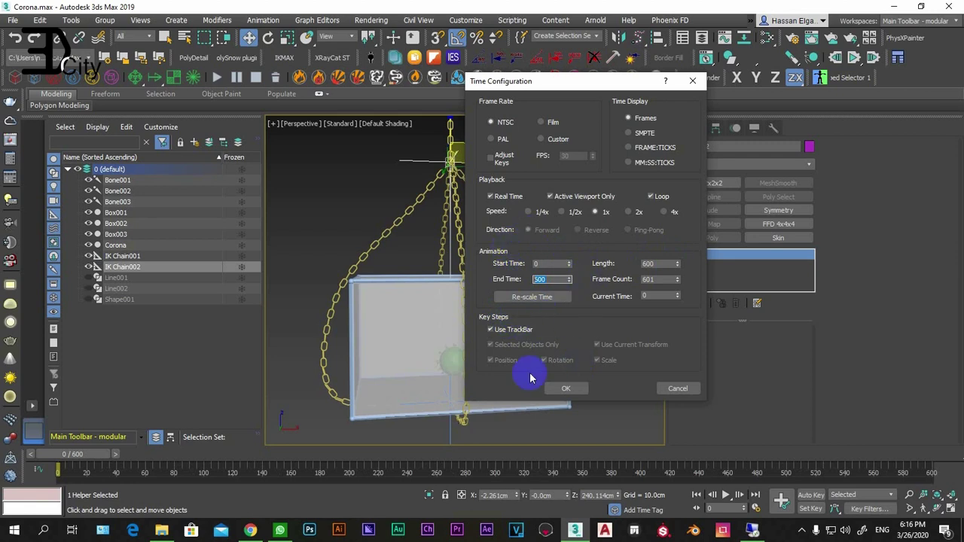
left_click(565, 387)
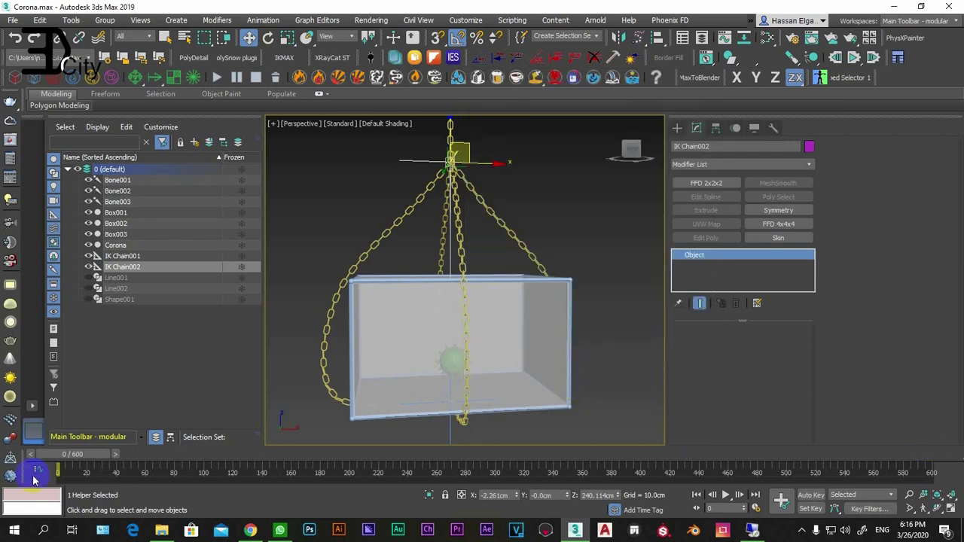
left_click_drag(67, 454, 933, 455)
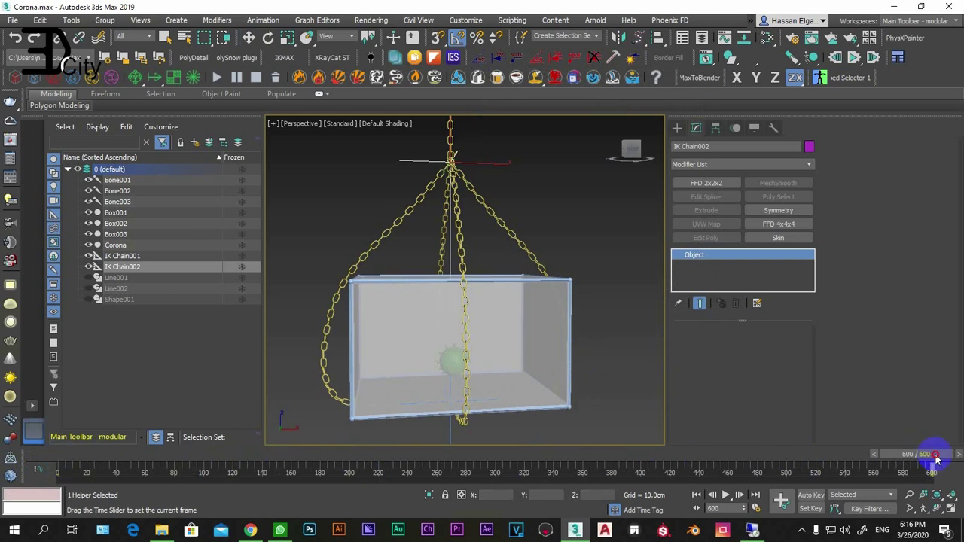
mouse_move(782, 456)
left_mouse_down()
mouse_move(45, 456)
mouse_move(214, 461)
left_mouse_up()
key("w")
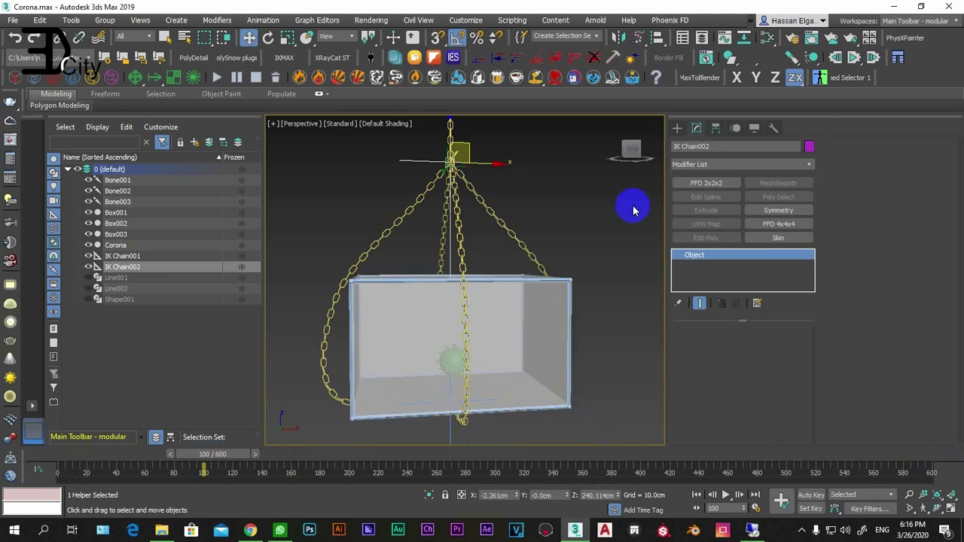
Turn on Auto Key and, in the Front view, move the IK chain helper right.
left_click(808, 496)
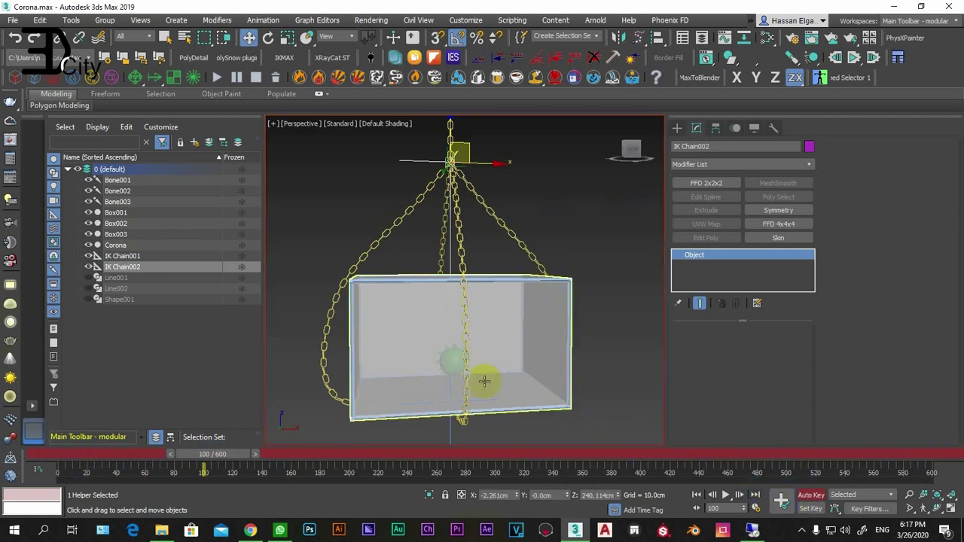
left_click_drag(468, 156, 471, 147)
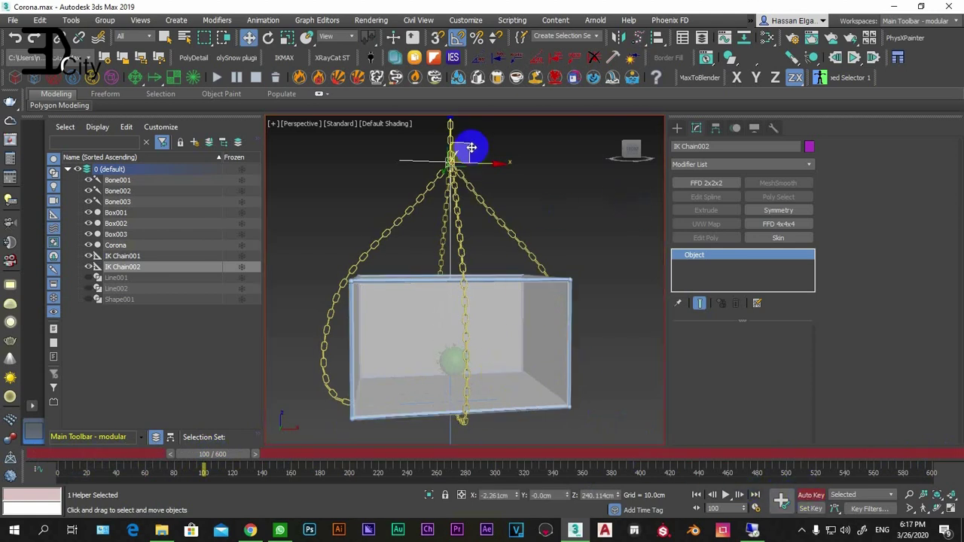
mouse_move(476, 147)
left_mouse_down()
mouse_move(509, 257)
mouse_move(484, 284)
left_mouse_up()
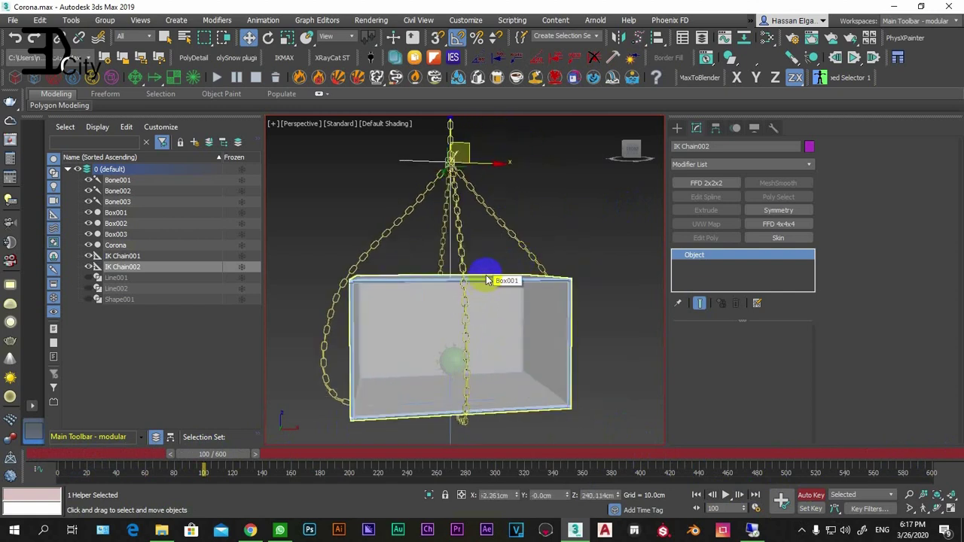
key("f")
middle_click_drag(441, 280, 516, 230)
scroll(512, 249, "up", 2)
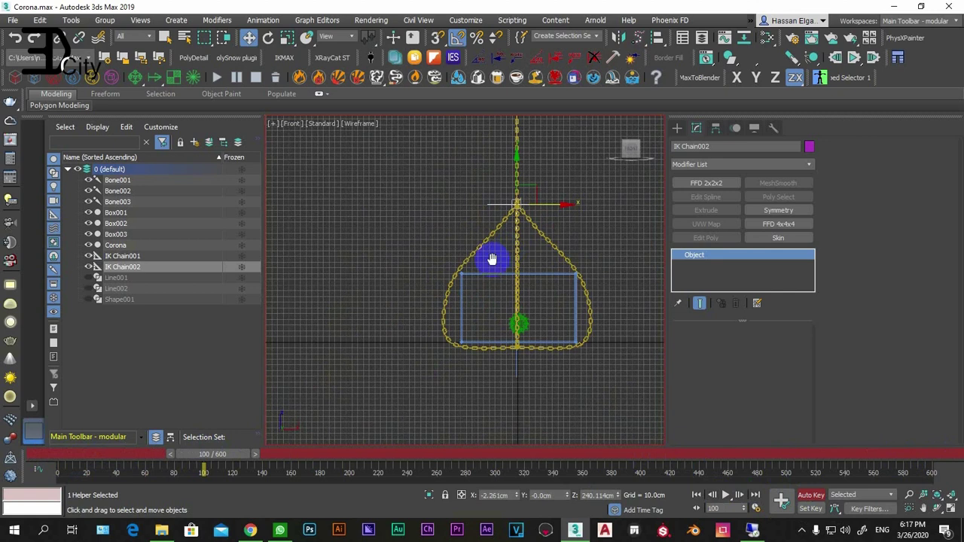
middle_click_drag(493, 262, 459, 263)
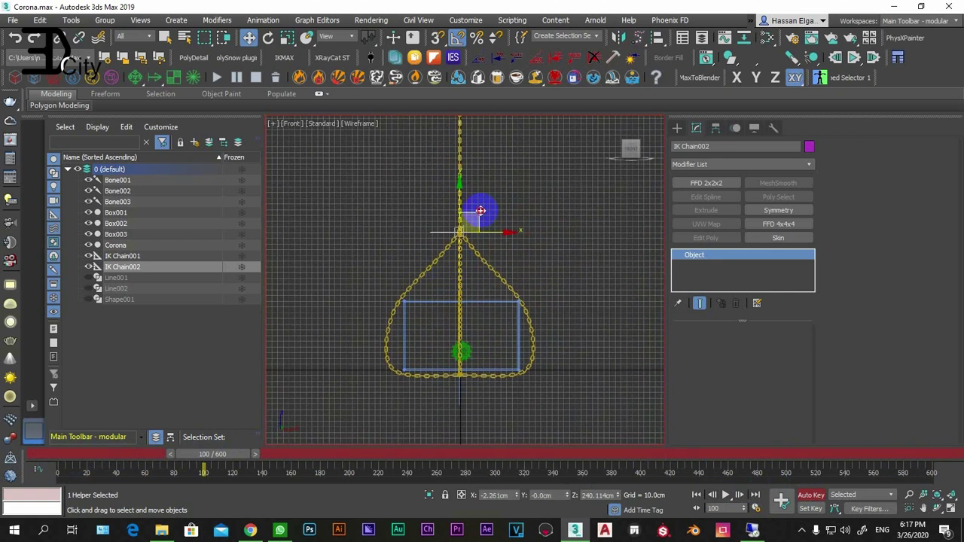
left_click_drag(481, 210, 519, 210)
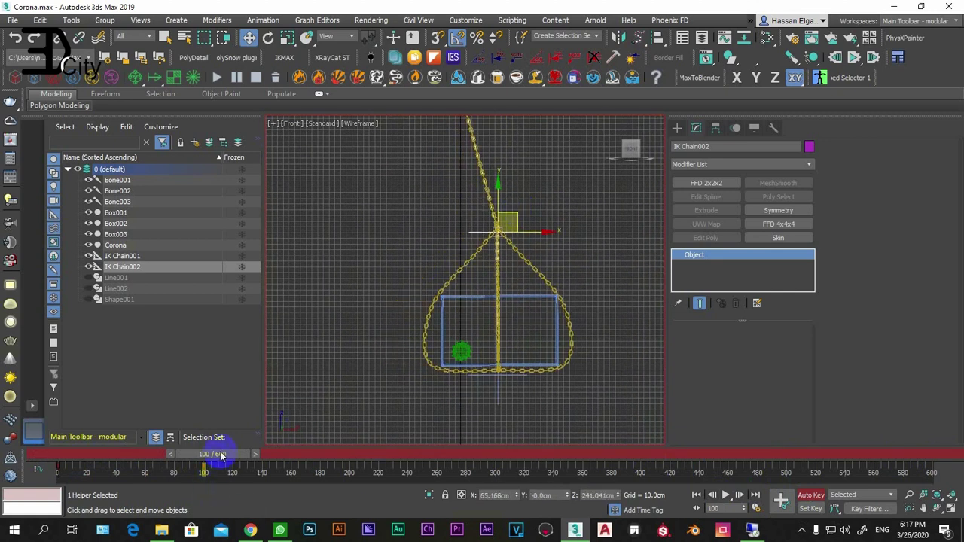
Key the chain helper swinging left at frame 200 and back to vertical at frame 300.
left_click_drag(226, 454, 365, 459)
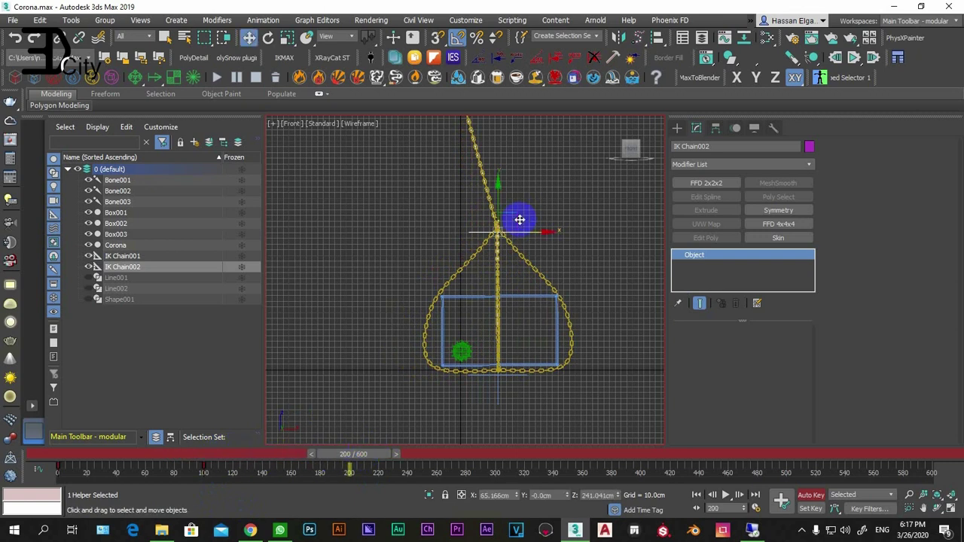
key("w")
left_click_drag(505, 218, 429, 224)
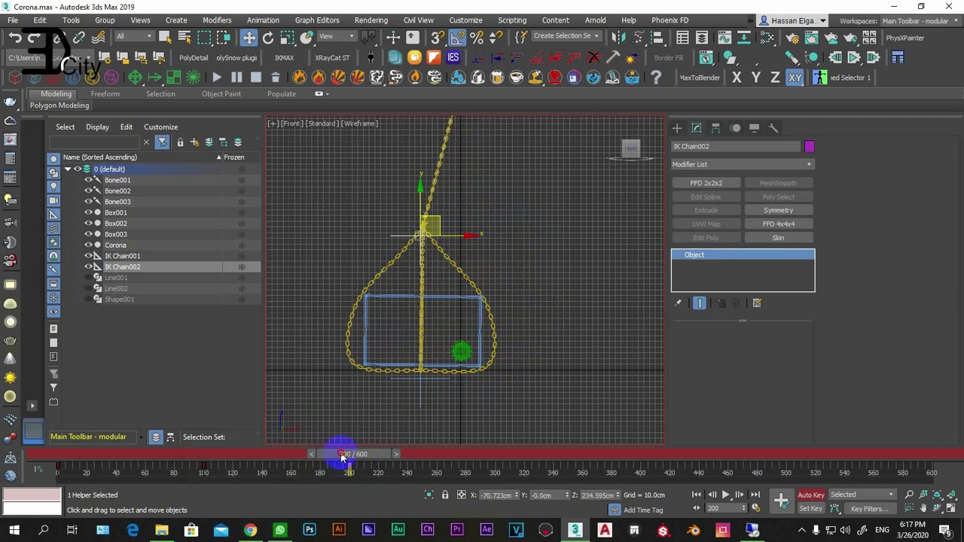
left_click_drag(342, 456, 486, 454)
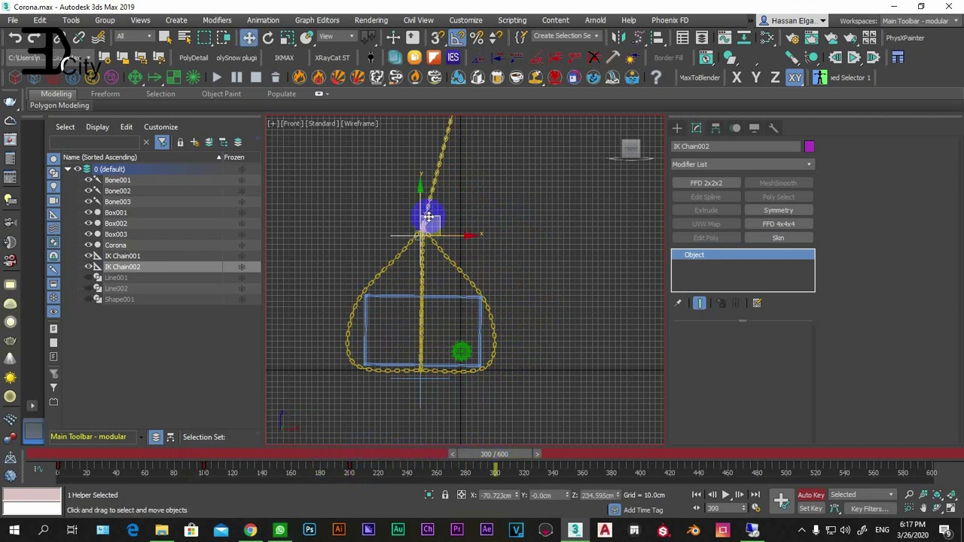
left_click_drag(430, 217, 499, 226)
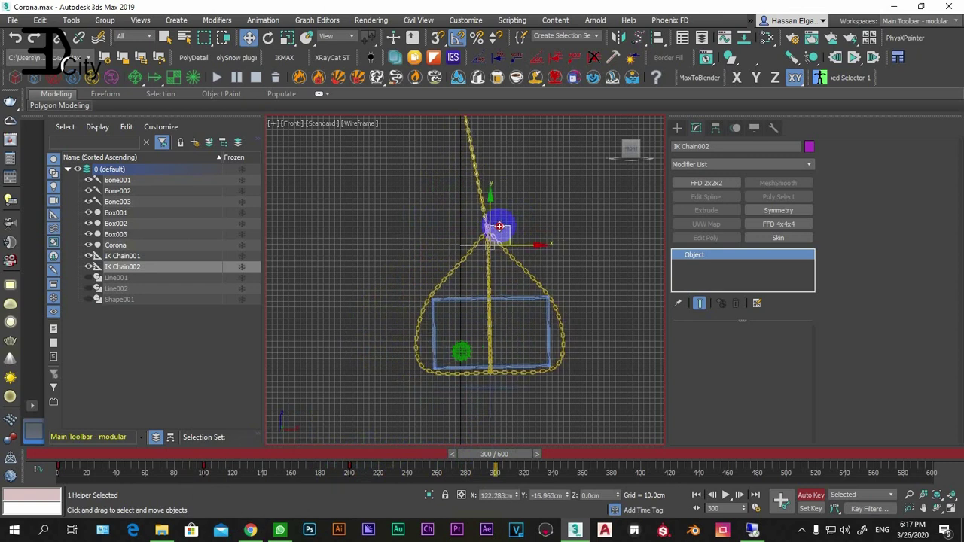
left_click(518, 472)
Key the helper left at frame 400, vertical at 500, left at 600, then rewind.
left_click_drag(509, 455, 650, 455)
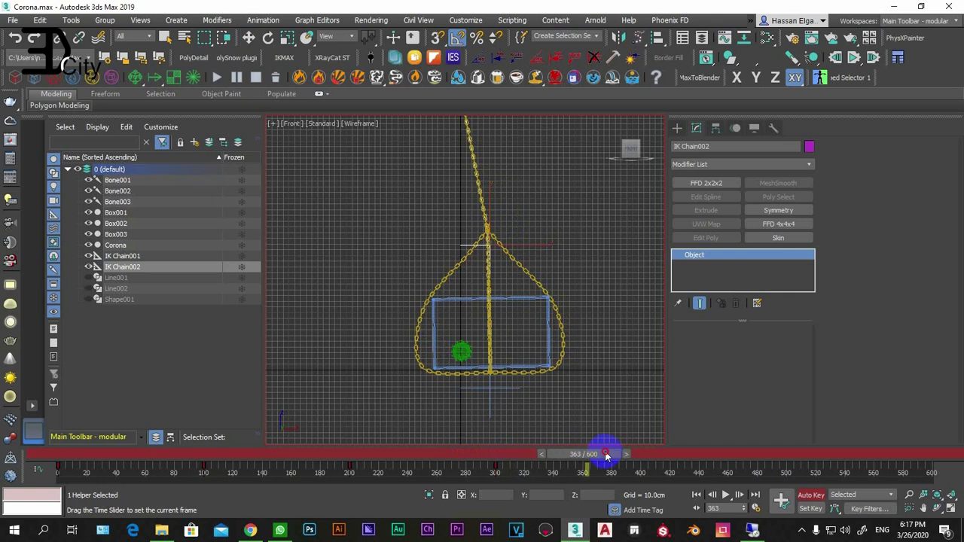
left_click_drag(506, 224, 447, 234)
left_click(644, 463)
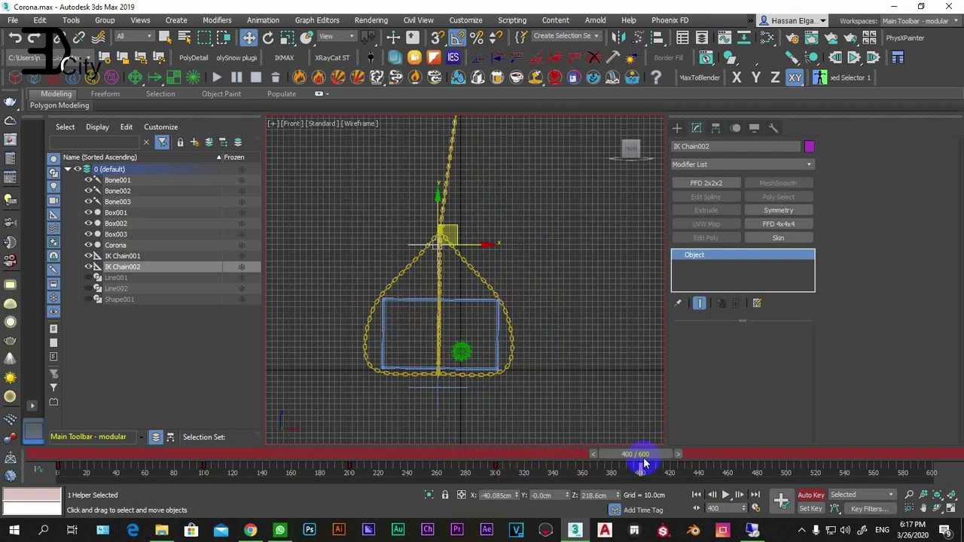
left_click_drag(644, 463, 781, 458)
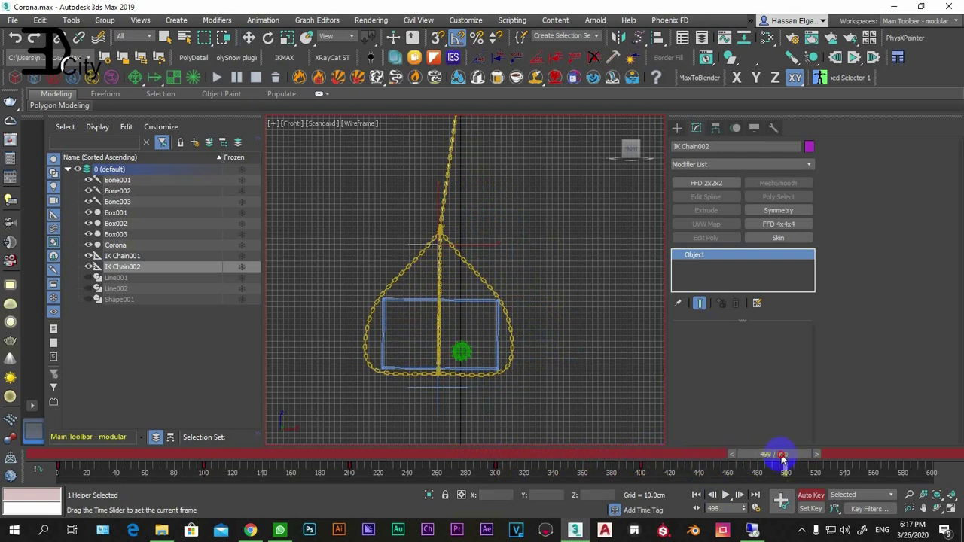
mouse_move(456, 223)
left_mouse_down()
mouse_move(494, 223)
mouse_move(505, 241)
left_mouse_up()
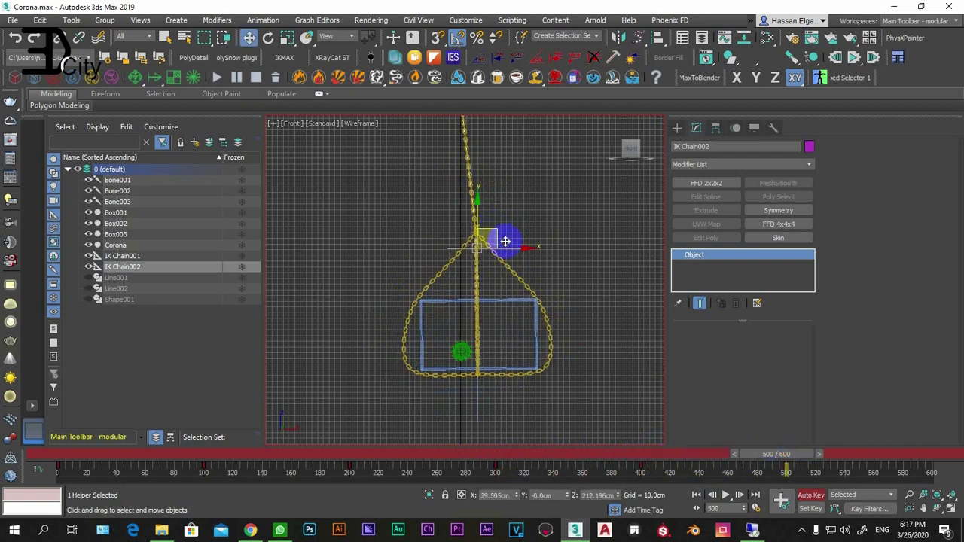
left_click_drag(794, 457, 939, 455)
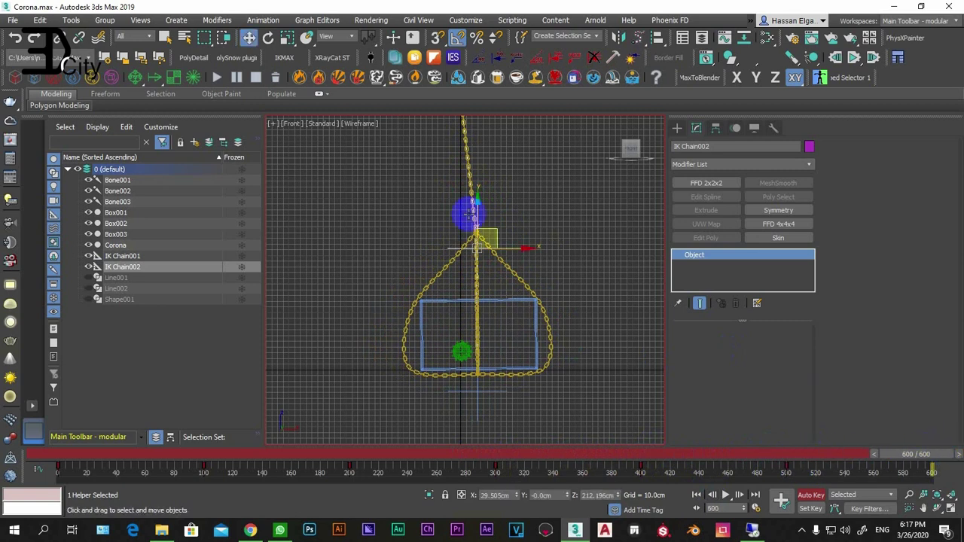
left_click_drag(507, 233, 452, 240)
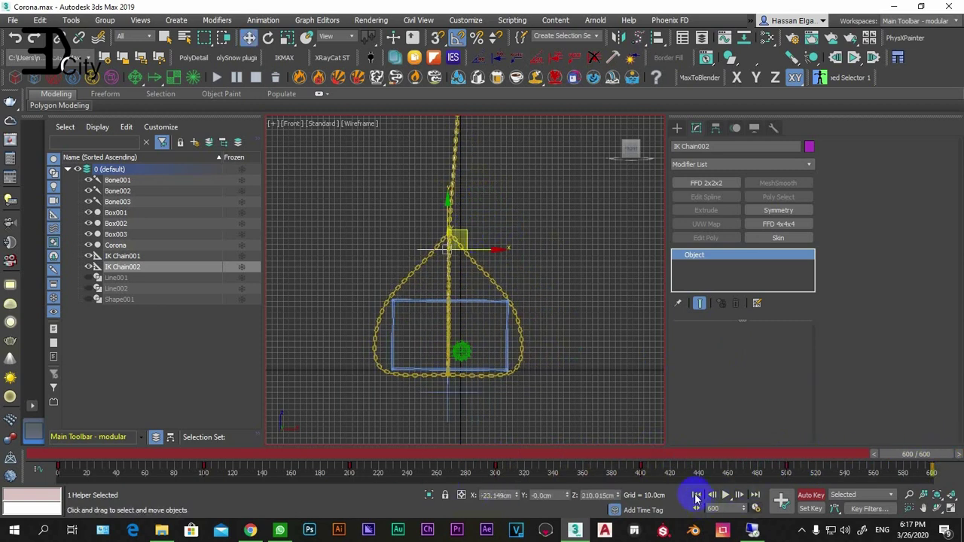
left_click(696, 498)
Play the chain swing, scrub around frame 172, return to frame 0 and orbit the box.
left_click(725, 495)
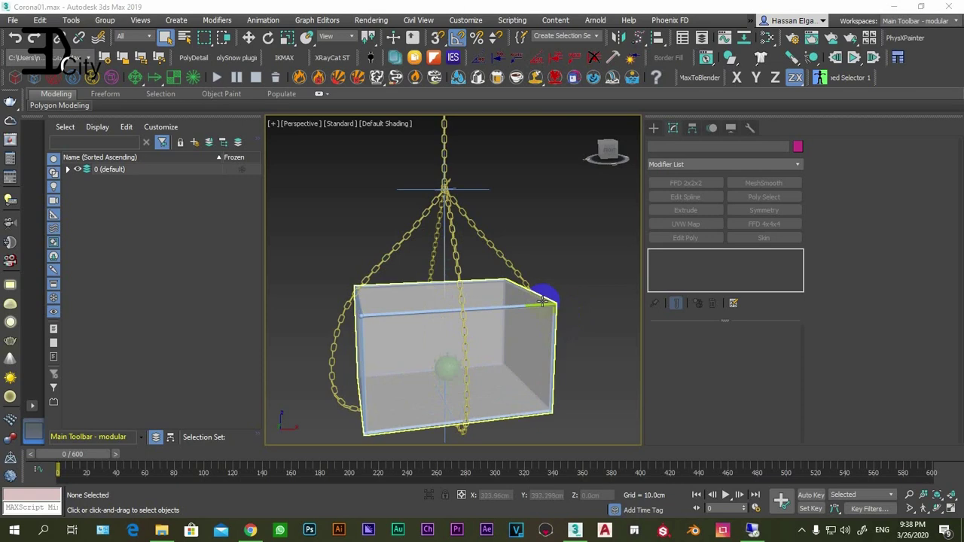
left_click_drag(426, 330, 441, 335)
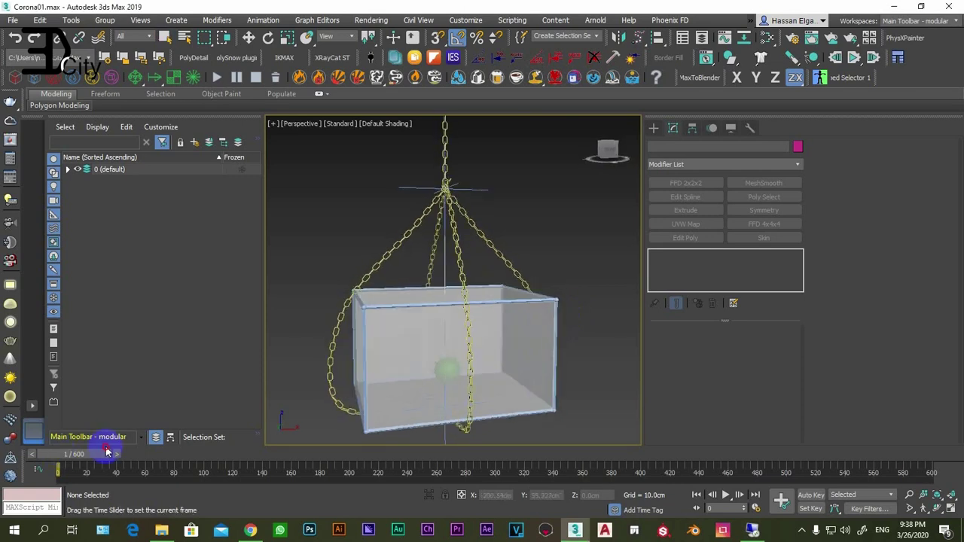
mouse_move(60, 454)
left_mouse_down()
mouse_move(317, 468)
mouse_move(512, 462)
mouse_move(149, 462)
left_mouse_up()
mouse_move(53, 463)
left_mouse_down()
mouse_move(605, 458)
mouse_move(15, 455)
left_mouse_up()
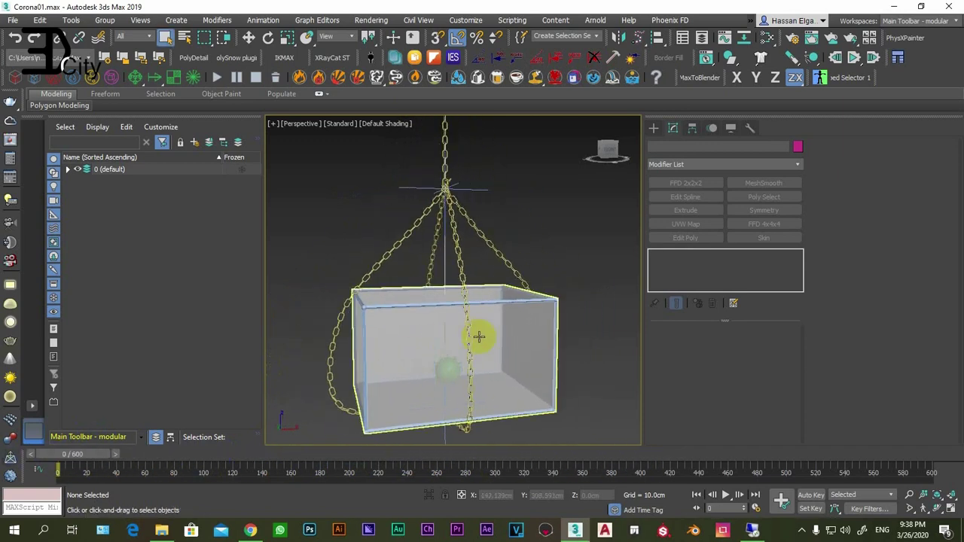
mouse_move(477, 335)
middle_mouse_down("alt")
mouse_move(477, 327)
mouse_move(447, 323)
mouse_move(439, 339)
middle_mouse_up("alt")
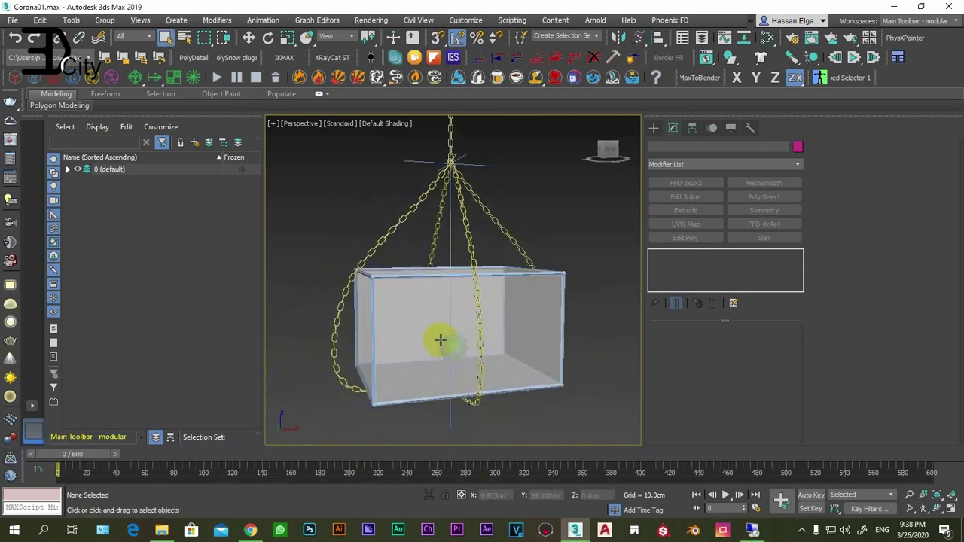
left_click(465, 340)
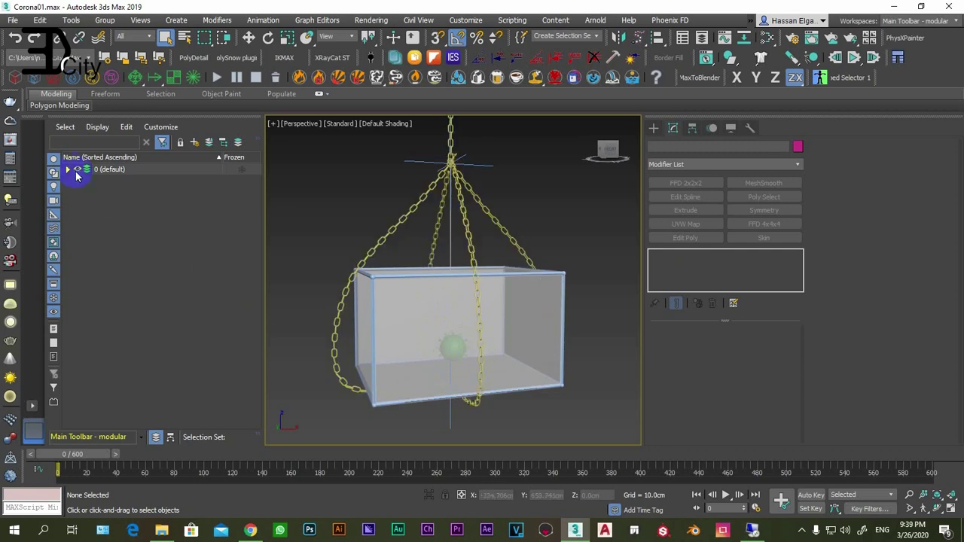
Select the Corona ball and Box001 and isolate them from the rest of the scene.
left_click(67, 170)
left_click(117, 245)
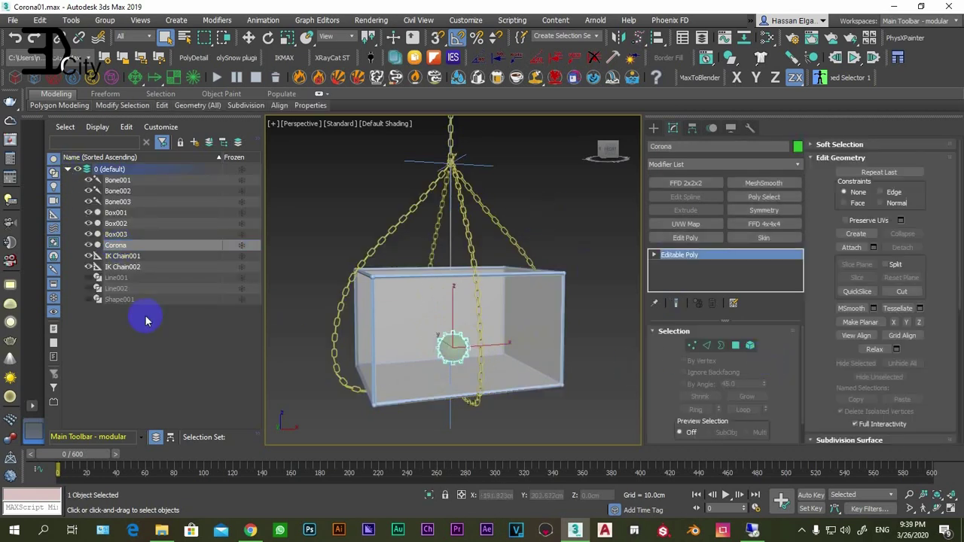
left_click(521, 303, "ctrl")
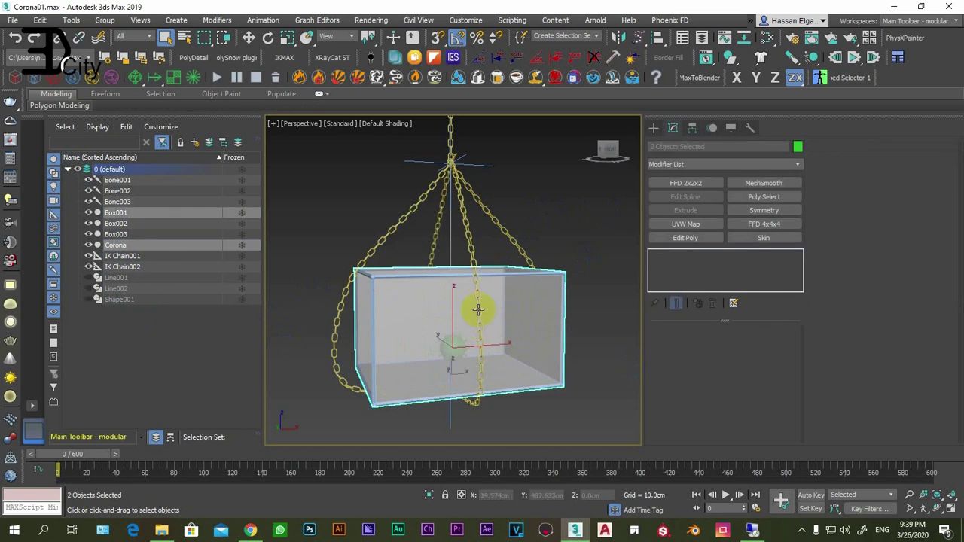
left_click(428, 495)
Preview the box animation to frame 65, return to frame 0 and select the box.
left_click(366, 434)
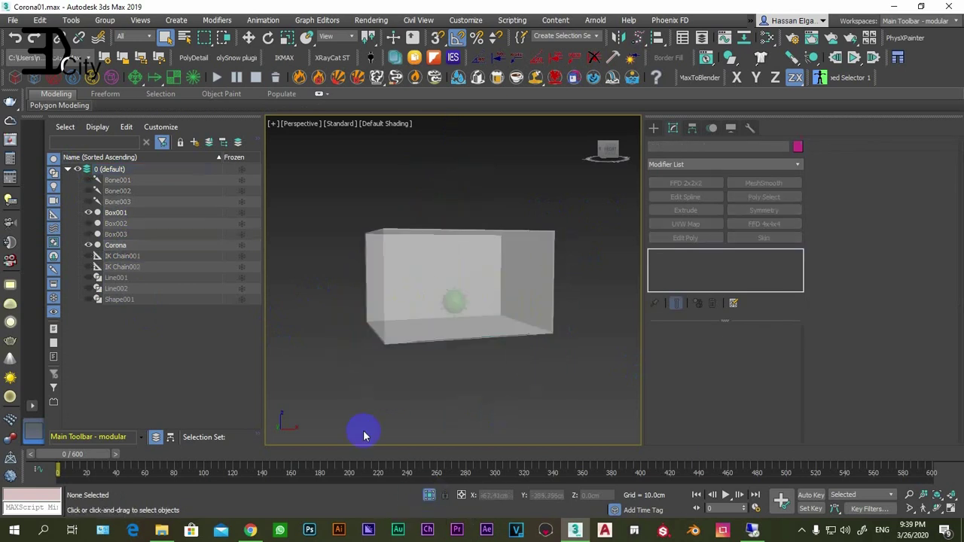
mouse_move(73, 454)
left_mouse_down()
mouse_move(441, 456)
mouse_move(80, 456)
left_mouse_up()
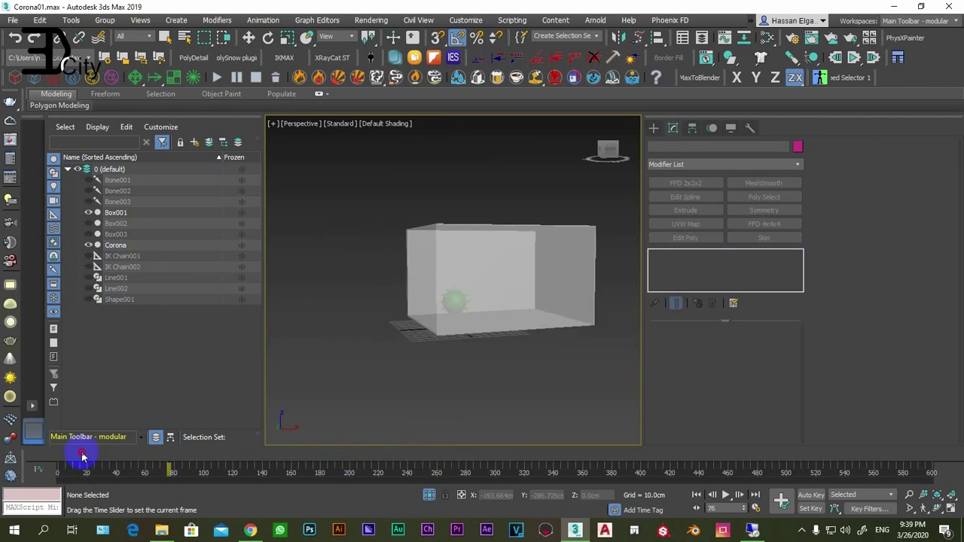
left_click(487, 239)
mouse_move(487, 238)
middle_mouse_down("alt")
mouse_move(495, 247)
mouse_move(436, 271)
middle_mouse_up("alt")
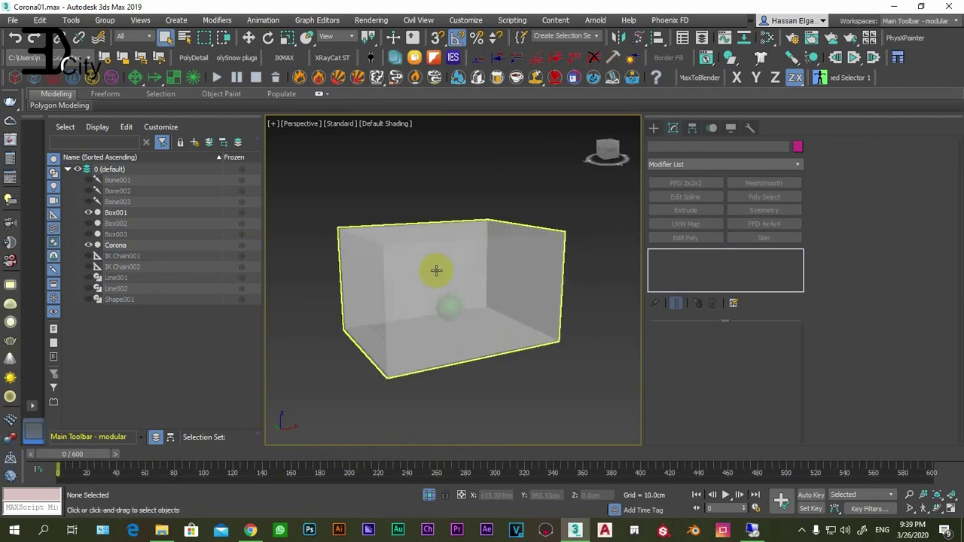
left_click(429, 249)
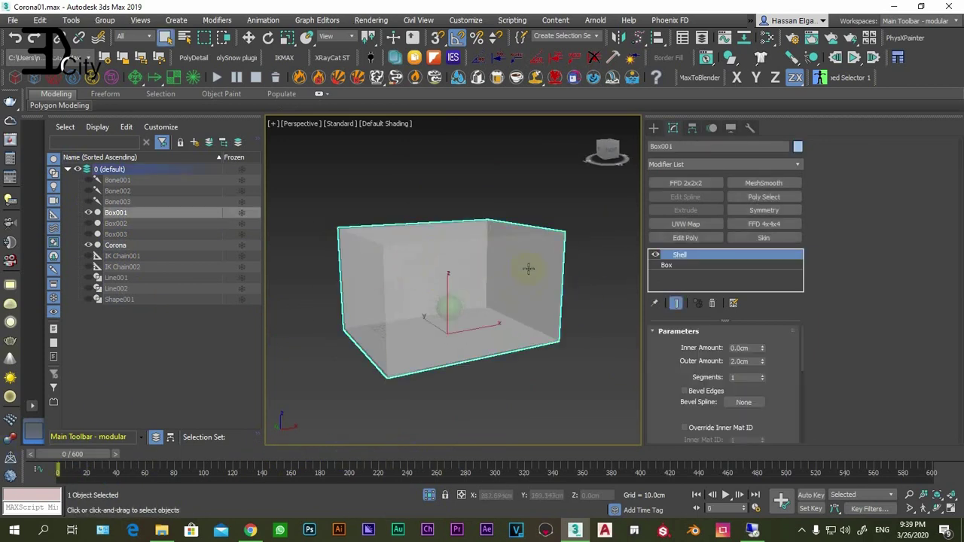
Switch the viewport to Edged Faces and zoom, orbit and pan to frame the box and ball.
scroll(491, 279, "up", 3)
scroll(492, 279, "down", 3)
middle_click_drag(486, 277, 500, 268, "alt")
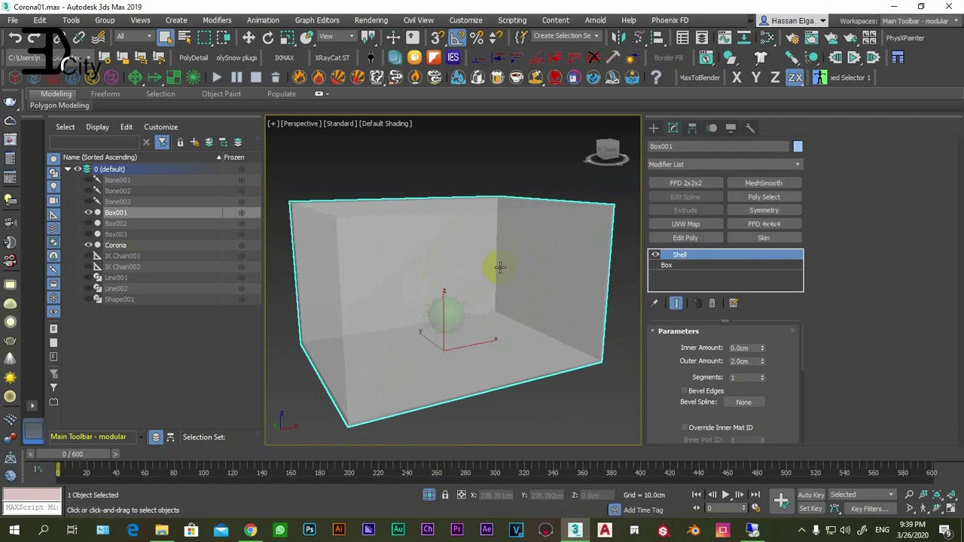
key("F4")
scroll(332, 240, "up", 2)
scroll(343, 203, "up", 2)
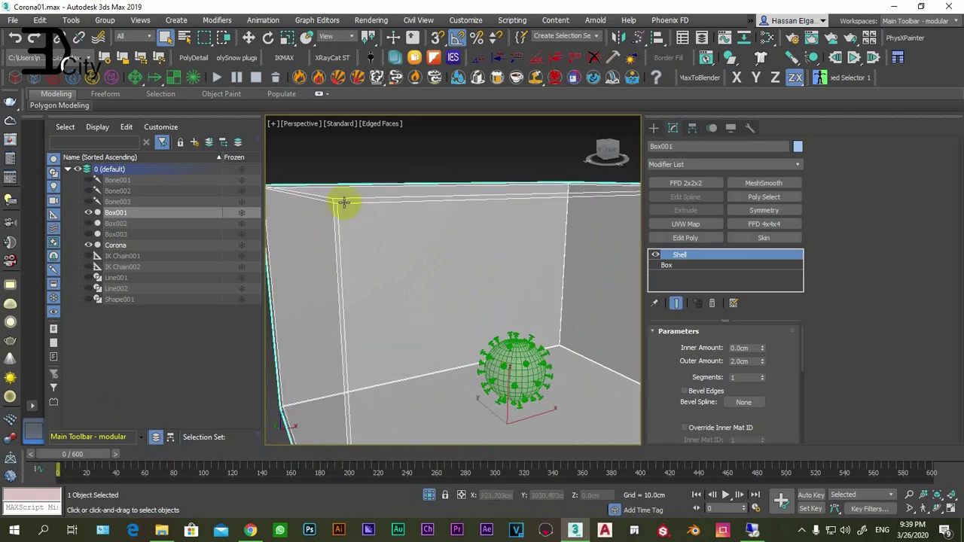
middle_click_drag(335, 210, 339, 211, "alt")
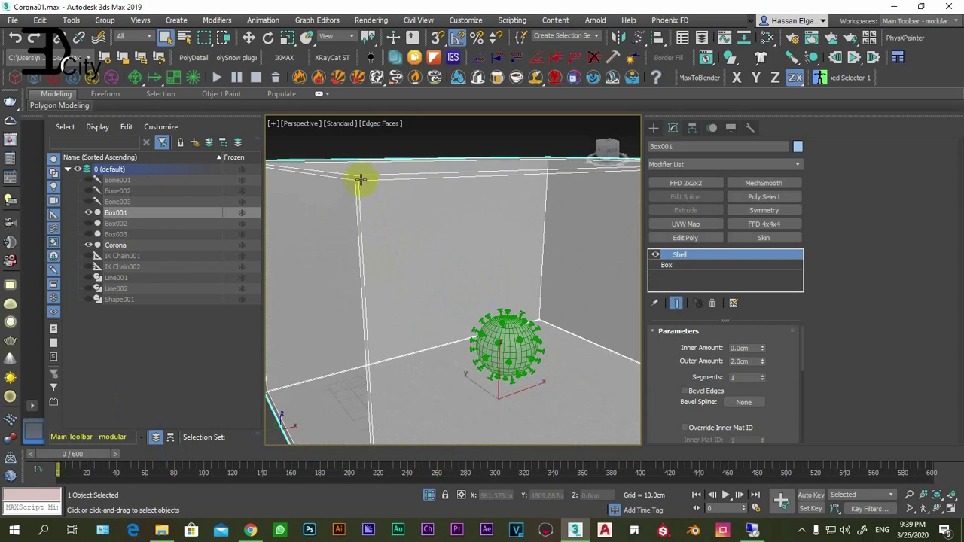
scroll(475, 267, "down", 4)
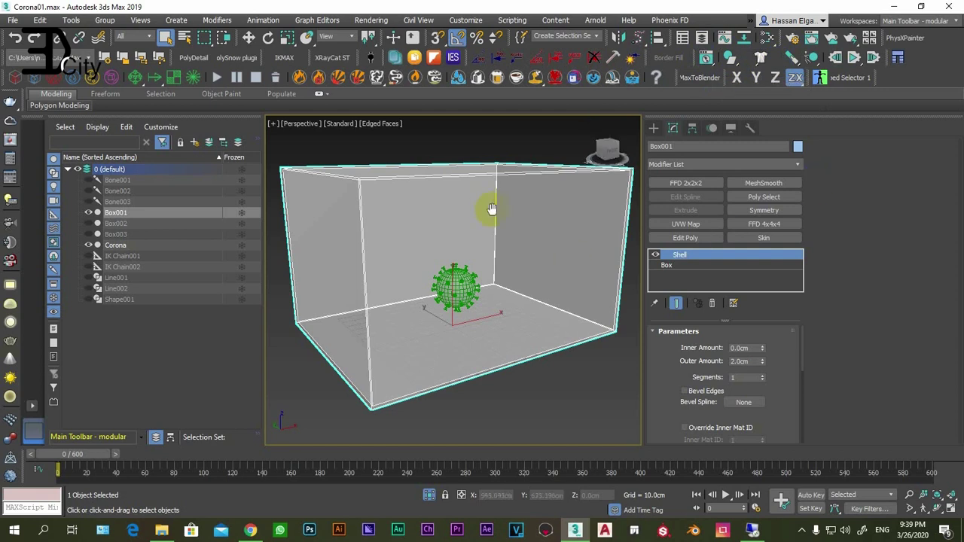
scroll(490, 210, "down", 3)
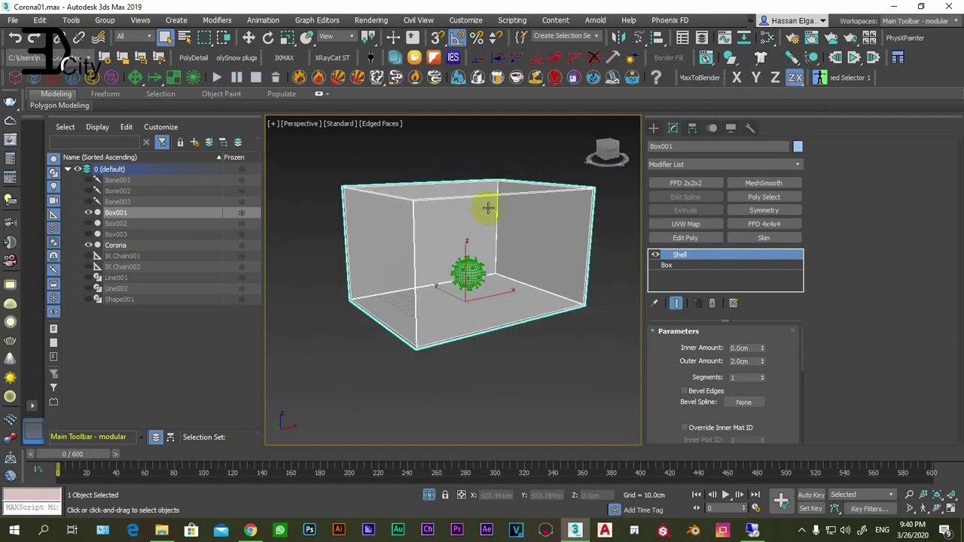
middle_click_drag(490, 208, 458, 221)
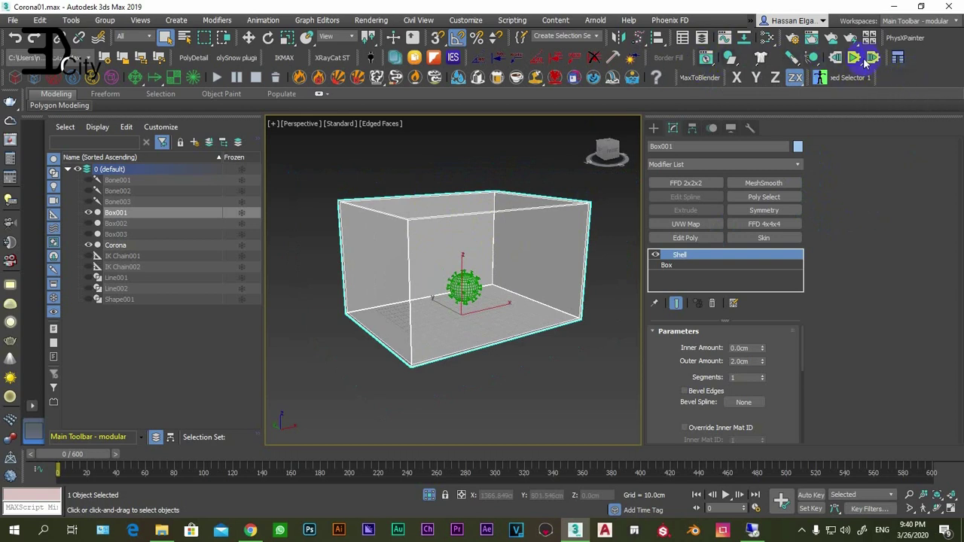
Make Box001 a MassFX kinematic rigid body, keeping its original light blue colour.
right_click(943, 43)
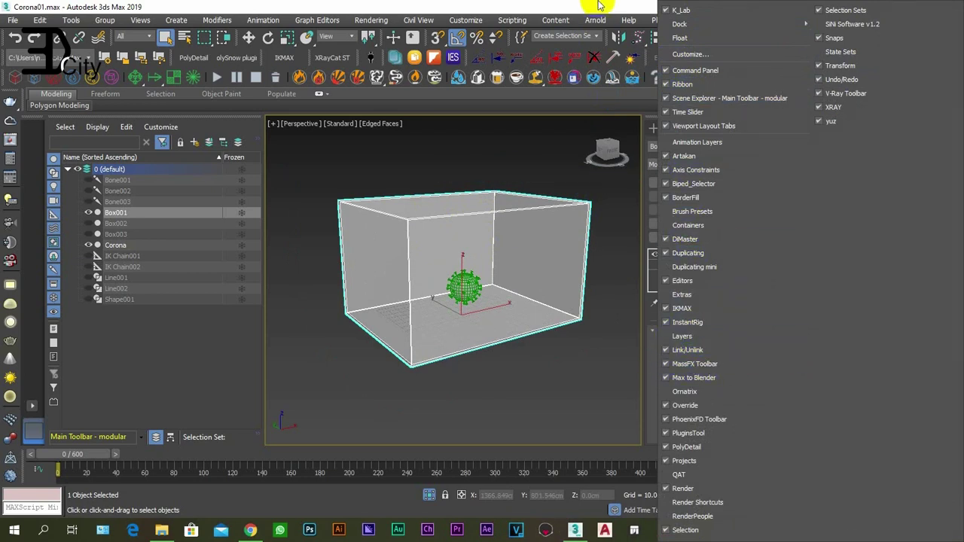
left_click(676, 336)
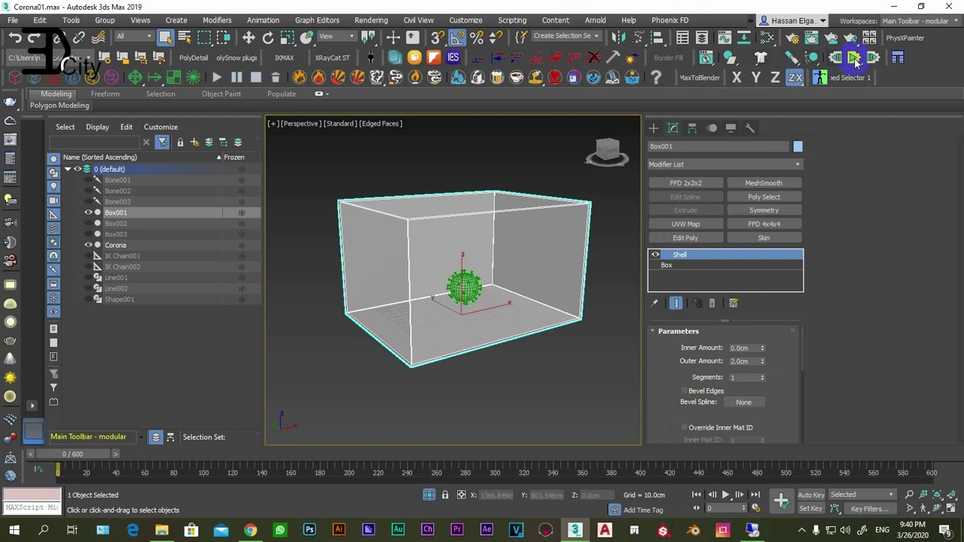
left_click(763, 61)
left_click(546, 230)
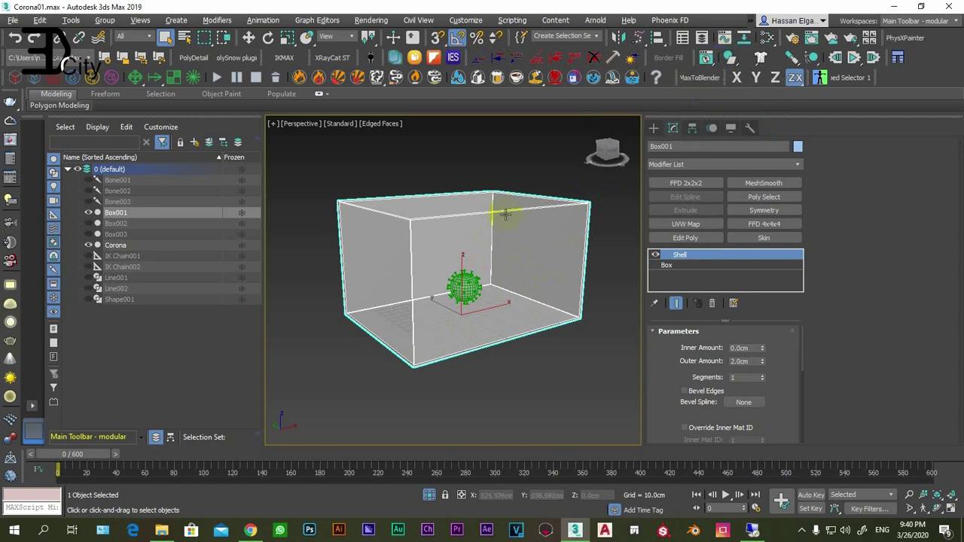
mouse_move(729, 60)
left_mouse_down()
mouse_move(742, 98)
mouse_move(797, 97)
left_mouse_up()
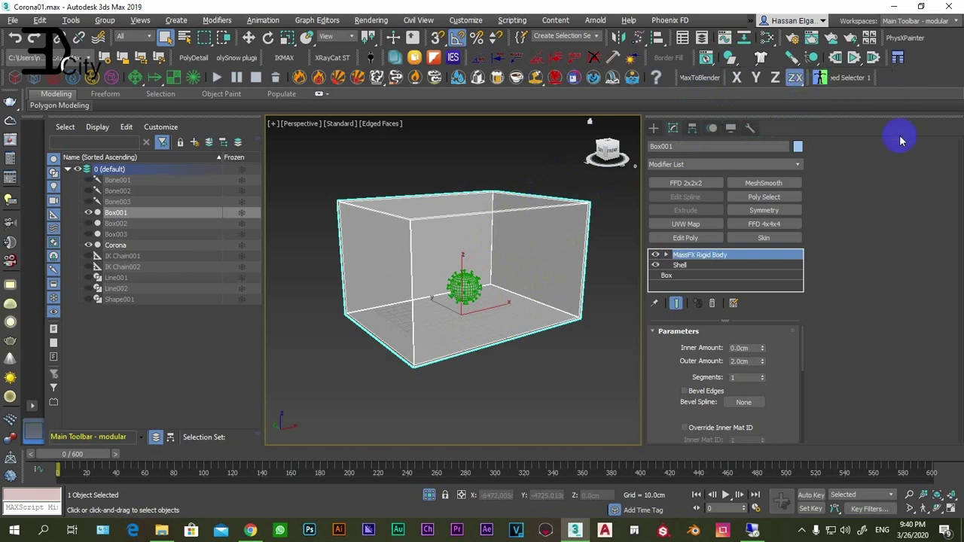
Orbit to a frontal view of the box and scroll the Modify panel to Physical Shapes.
mouse_move(474, 243)
middle_mouse_down("alt")
mouse_move(510, 253)
mouse_move(475, 257)
middle_mouse_up("alt")
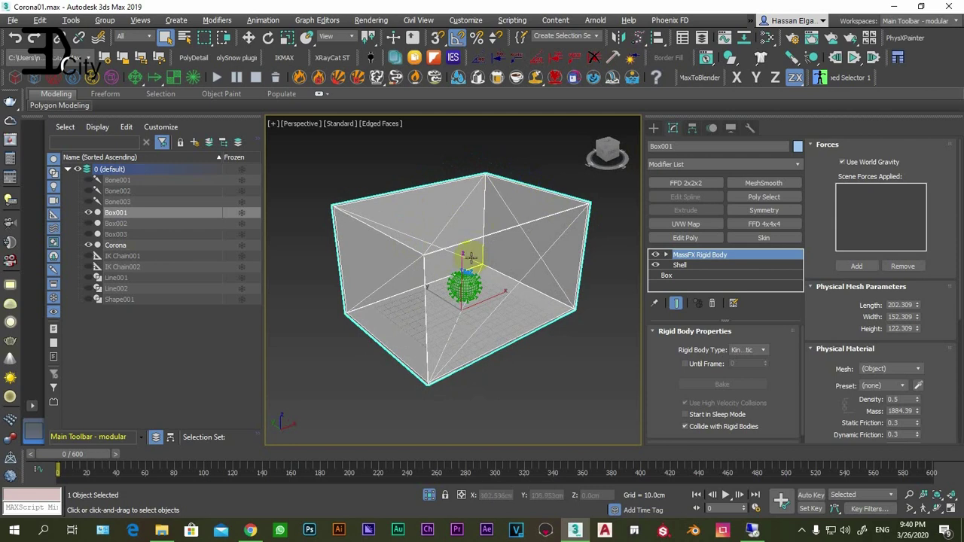
mouse_move(409, 261)
middle_mouse_down("alt")
mouse_move(409, 231)
mouse_move(489, 249)
middle_mouse_up("alt")
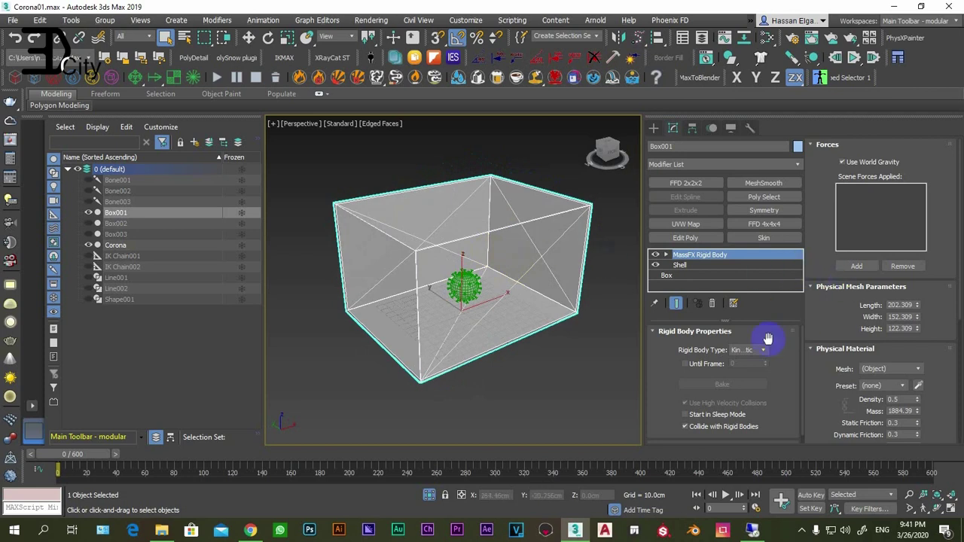
mouse_move(817, 320)
left_mouse_down()
mouse_move(823, 226)
mouse_move(808, 146)
left_mouse_up()
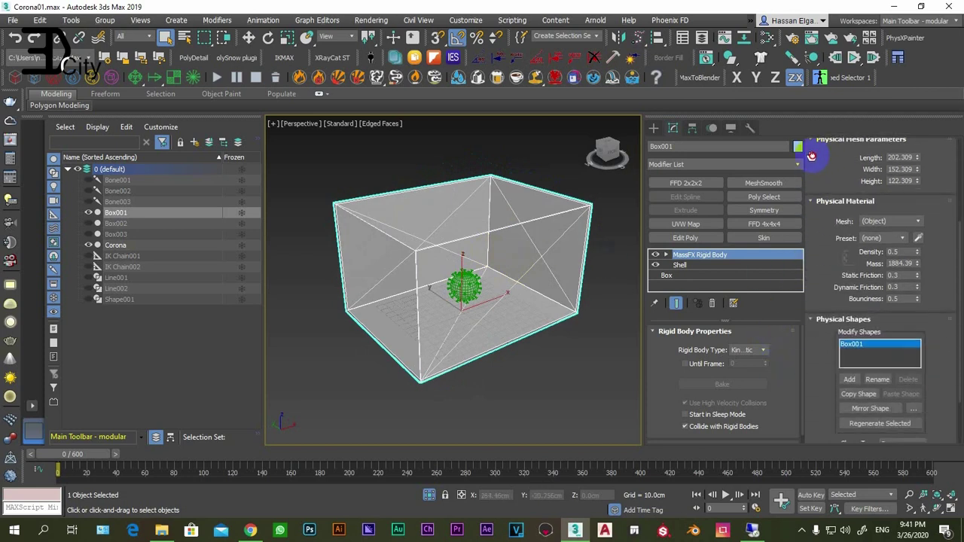
left_click_drag(815, 336, 799, 193)
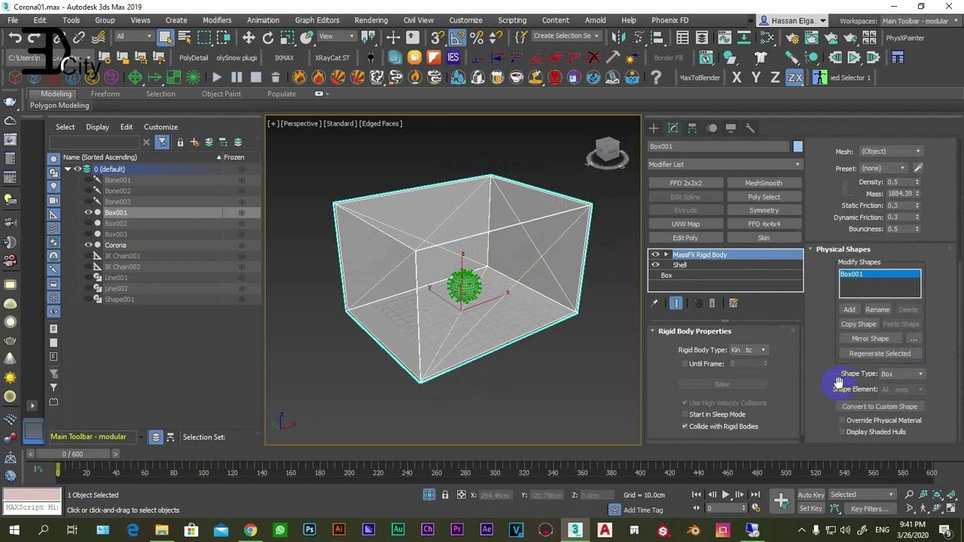
Change the box's physical shape type from Box to Concave and scroll up to the mesh parameters.
left_click(916, 374)
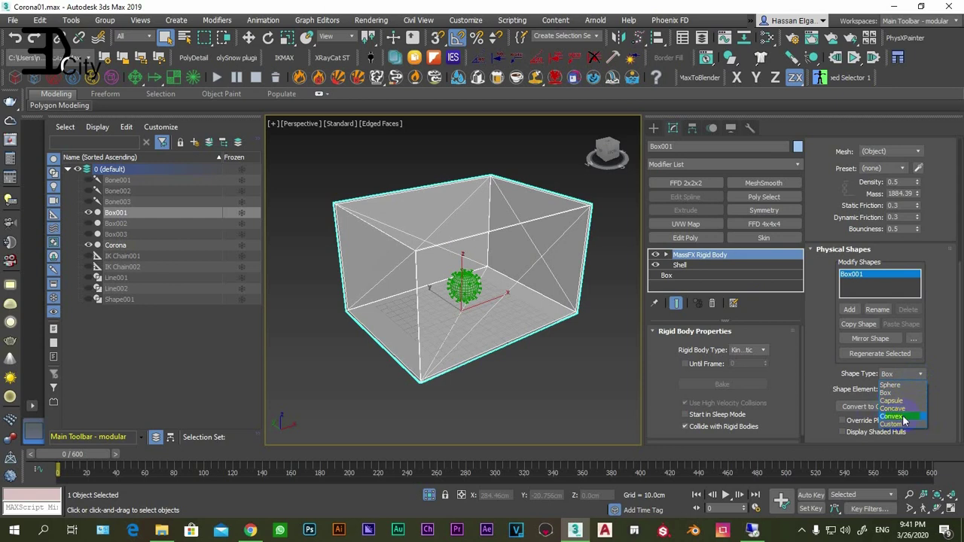
left_click(907, 377)
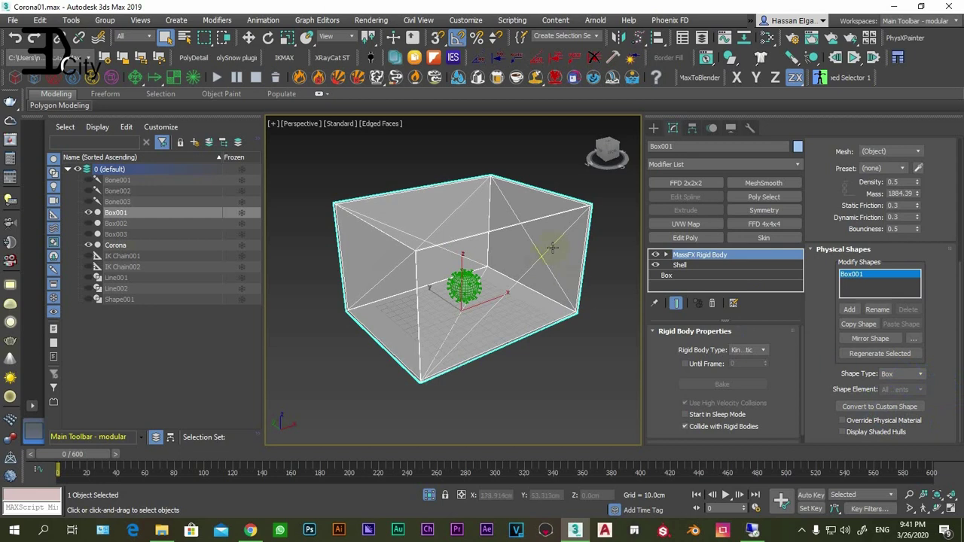
left_click(914, 377)
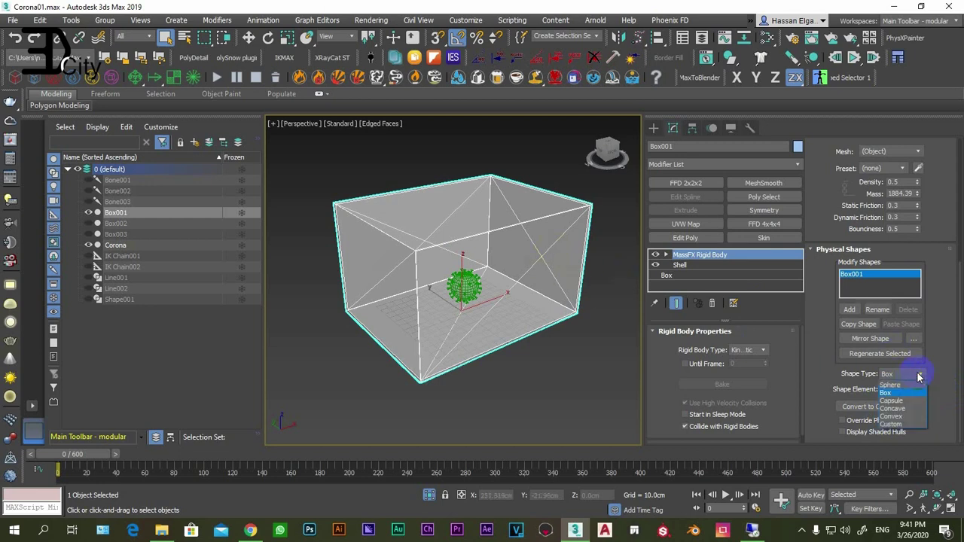
left_click(887, 410)
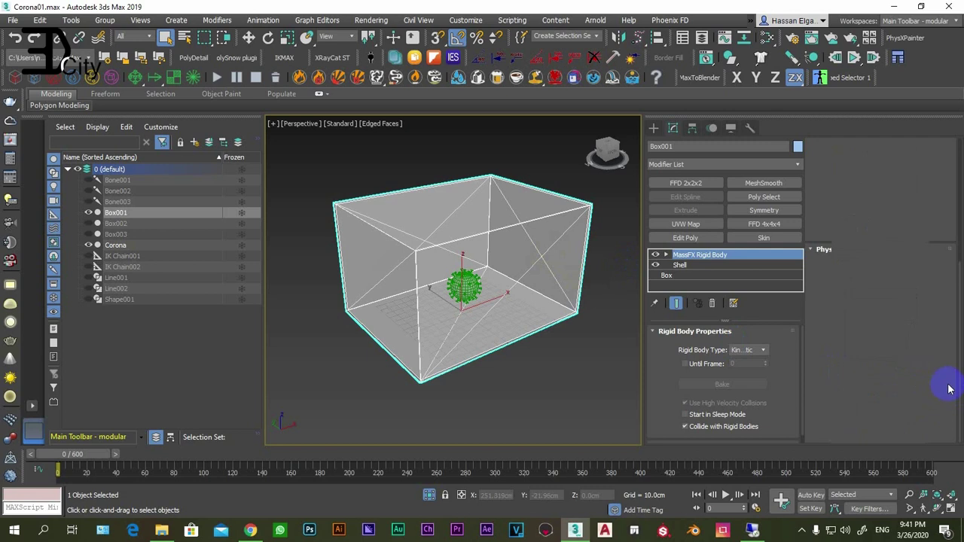
left_click_drag(935, 369, 933, 408)
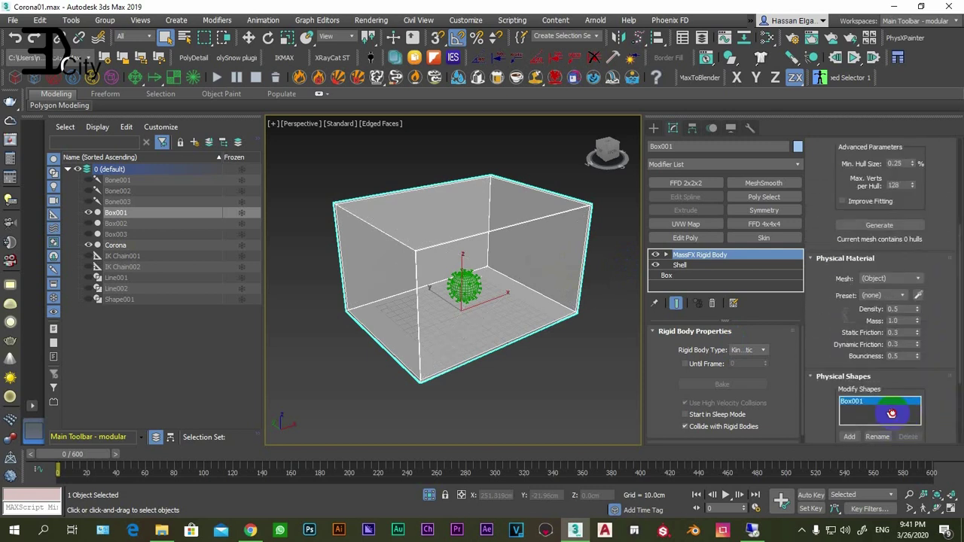
left_click_drag(933, 408, 903, 451)
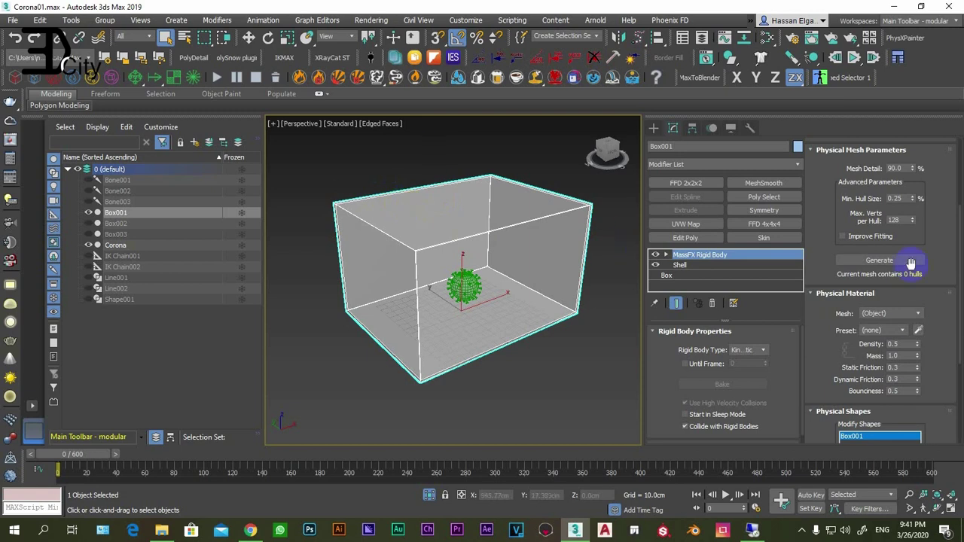
Enable Improve Fitting, generate the box's 12 concave hulls and orbit to inspect them.
left_click(844, 236)
left_click(888, 260)
left_click(863, 261)
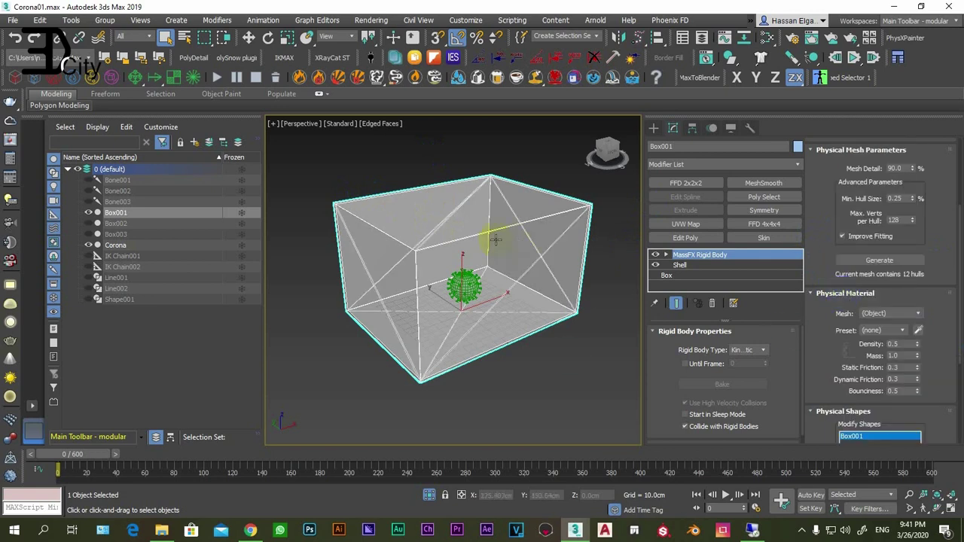
mouse_move(495, 239)
middle_mouse_down("alt")
mouse_move(476, 230)
mouse_move(477, 261)
mouse_move(456, 221)
mouse_move(490, 243)
middle_mouse_up("alt")
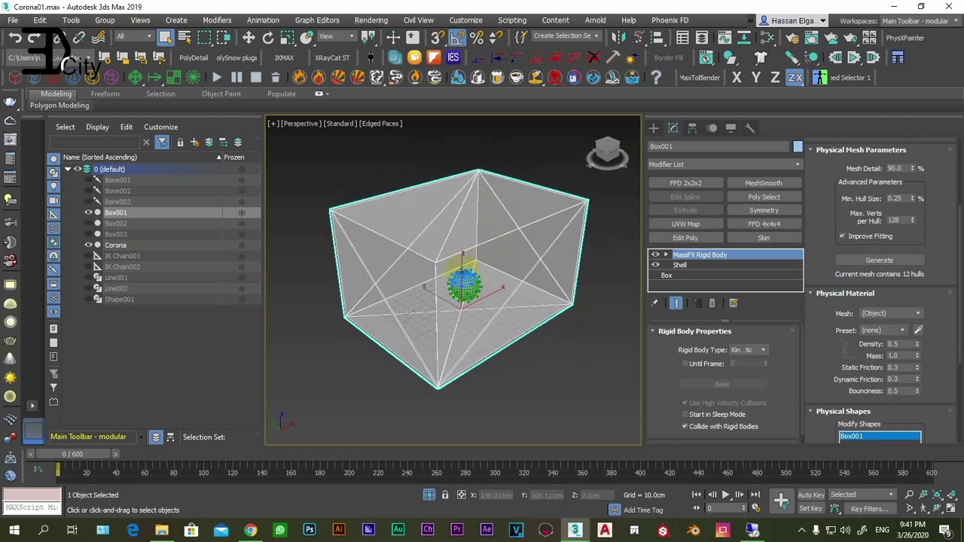
mouse_move(463, 308)
middle_mouse_down("alt")
mouse_move(451, 316)
mouse_move(429, 264)
mouse_move(452, 302)
mouse_move(463, 259)
mouse_move(452, 279)
mouse_move(507, 269)
mouse_move(490, 281)
mouse_move(510, 266)
mouse_move(510, 307)
middle_mouse_up("alt")
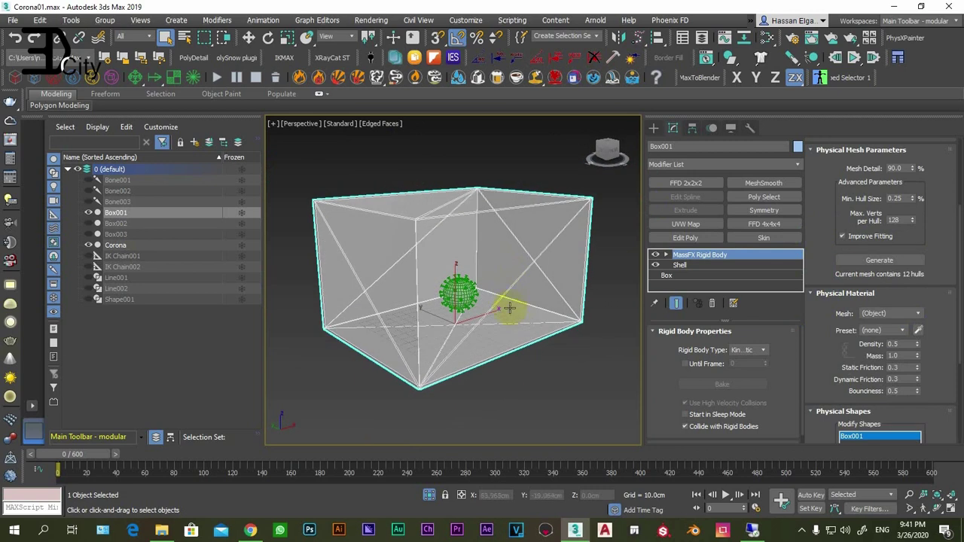
left_click(115, 245)
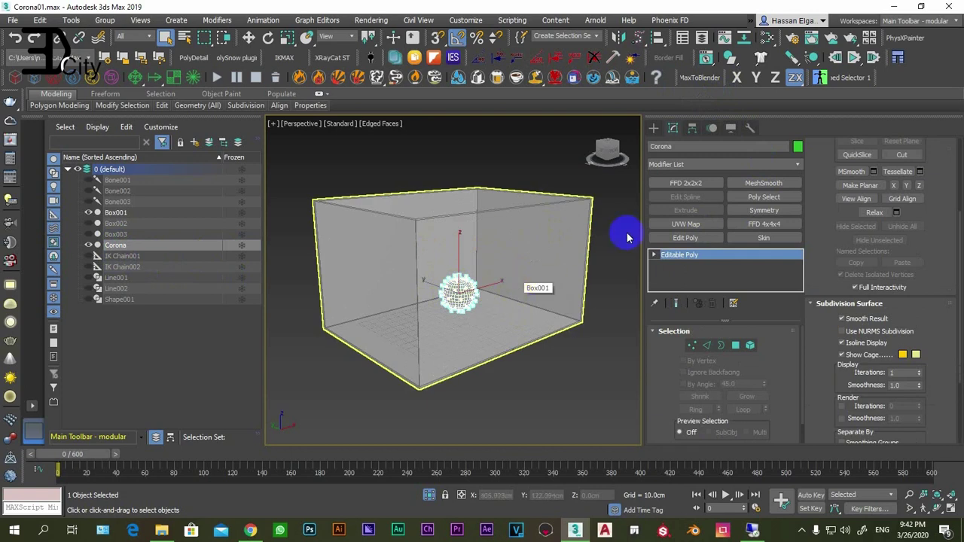
Set the Corona sphere as a MassFX dynamic rigid body and zoom in on it.
mouse_move(730, 58)
left_mouse_down()
mouse_move(746, 85)
mouse_move(823, 83)
left_mouse_up()
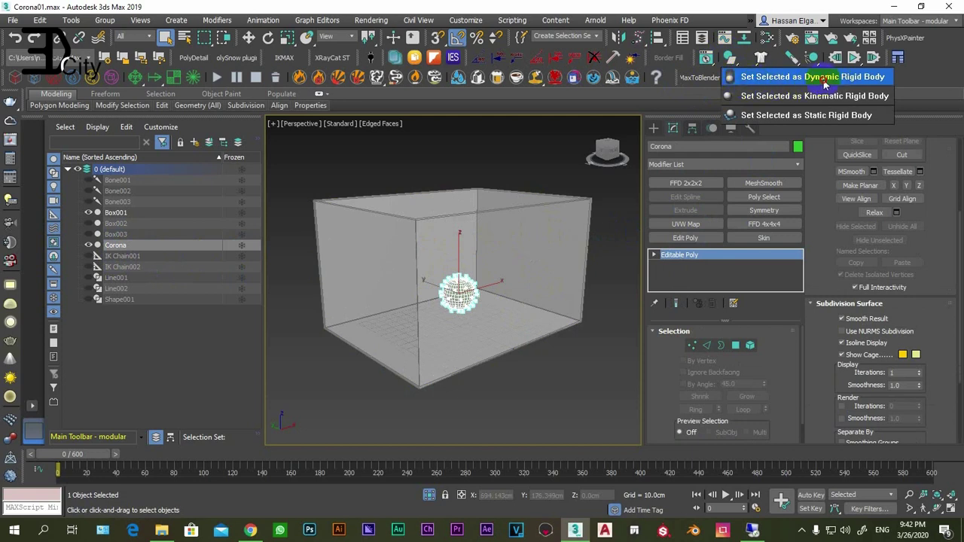
left_click_drag(823, 83, 796, 77)
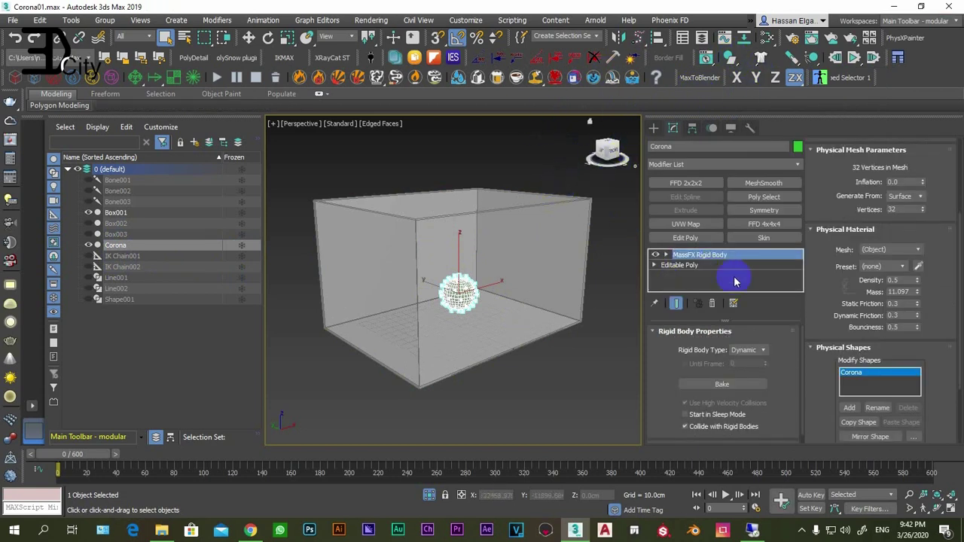
scroll(446, 301, "up", 3)
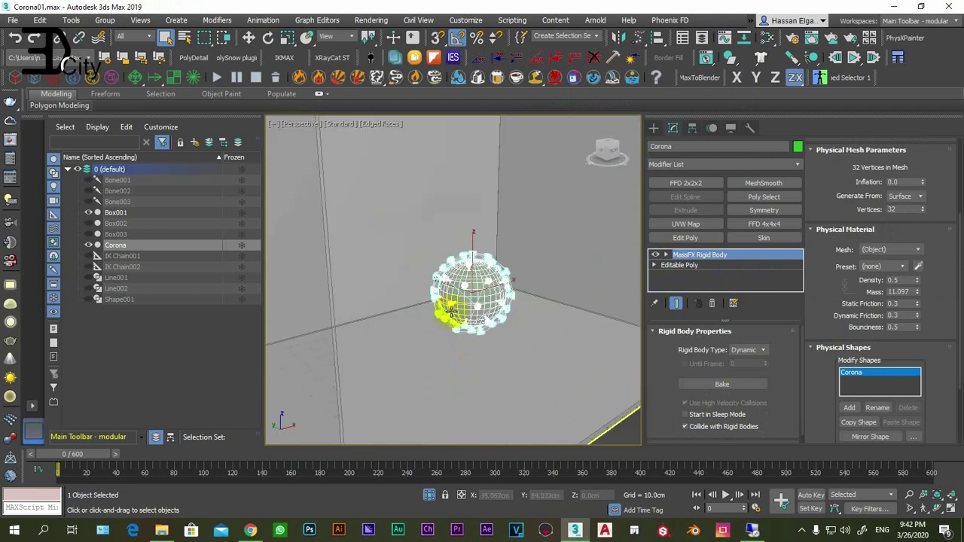
scroll(452, 286, "up", 2)
scroll(456, 275, "up", 2)
scroll(465, 267, "up", 1)
scroll(446, 237, "up", 2)
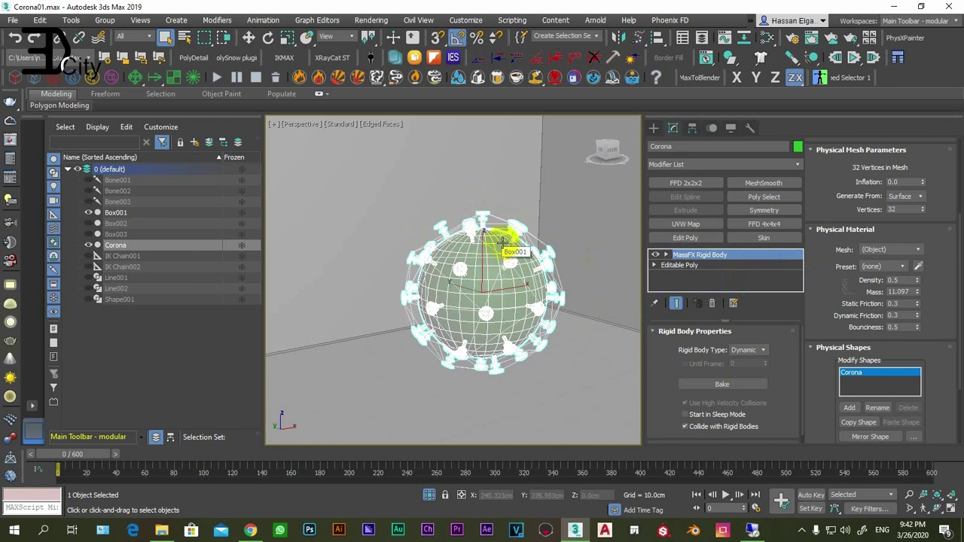
Change the Corona rigid body's physical shape from Convex to Sphere.
left_click(763, 287)
left_click_drag(813, 367, 822, 174)
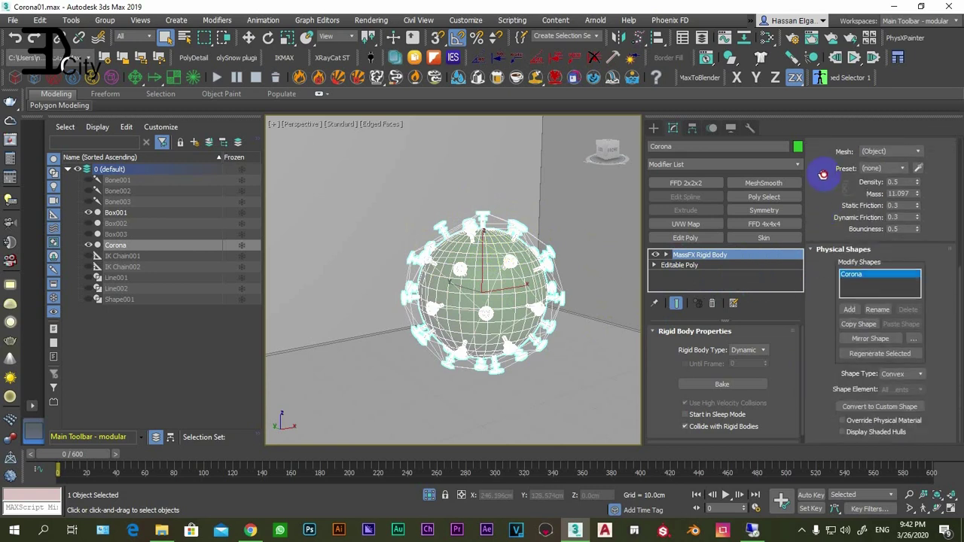
left_click(910, 374)
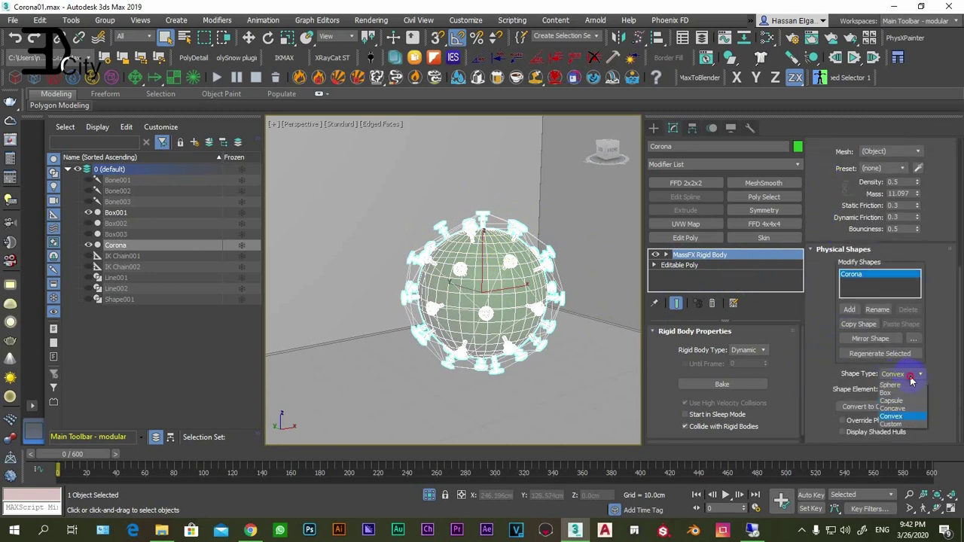
left_click(904, 385)
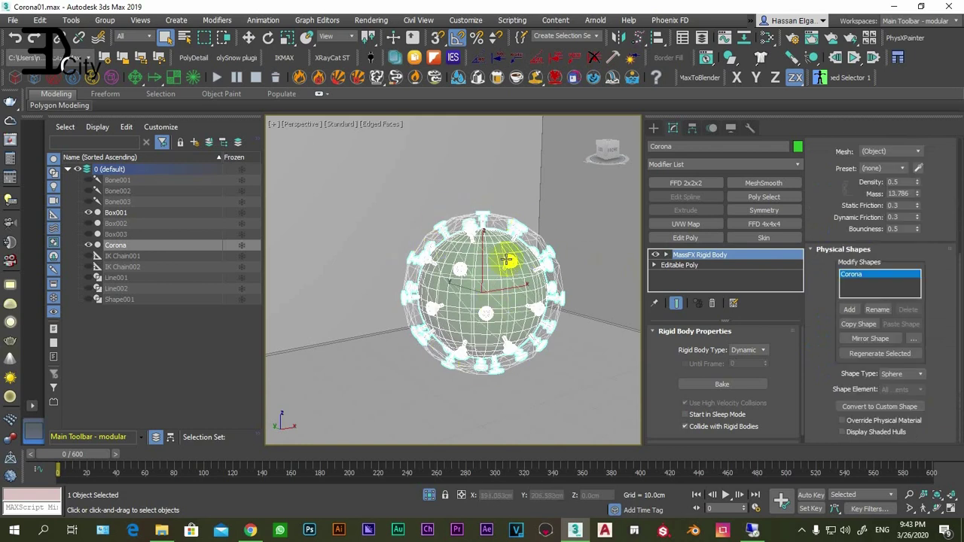
Orbit and zoom out to see the whole box around the sphere.
middle_click_drag(478, 306, 501, 300, "alt")
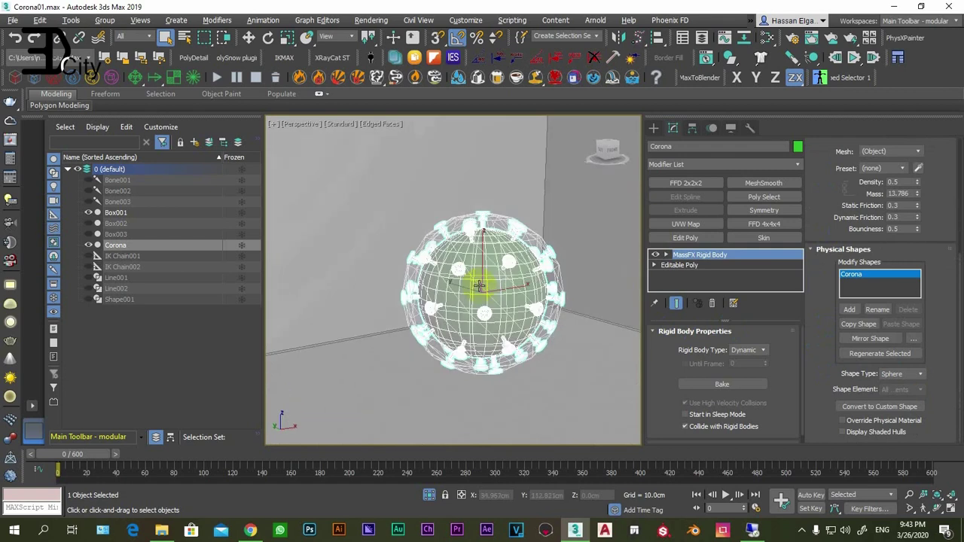
scroll(493, 288, "down", 2)
scroll(501, 285, "down", 3)
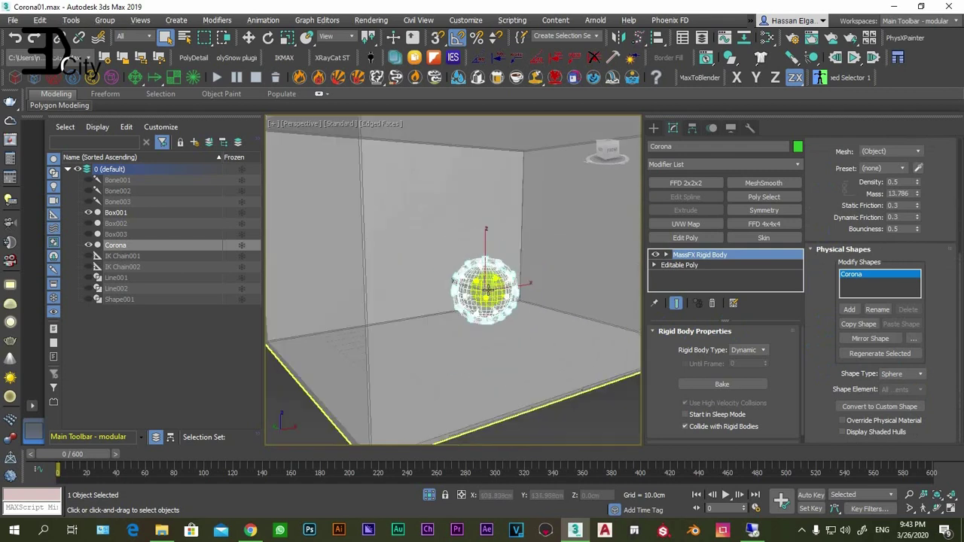
scroll(510, 280, "down", 2)
mouse_move(510, 280)
middle_mouse_down("alt")
mouse_move(505, 295)
mouse_move(612, 275)
middle_mouse_up("alt")
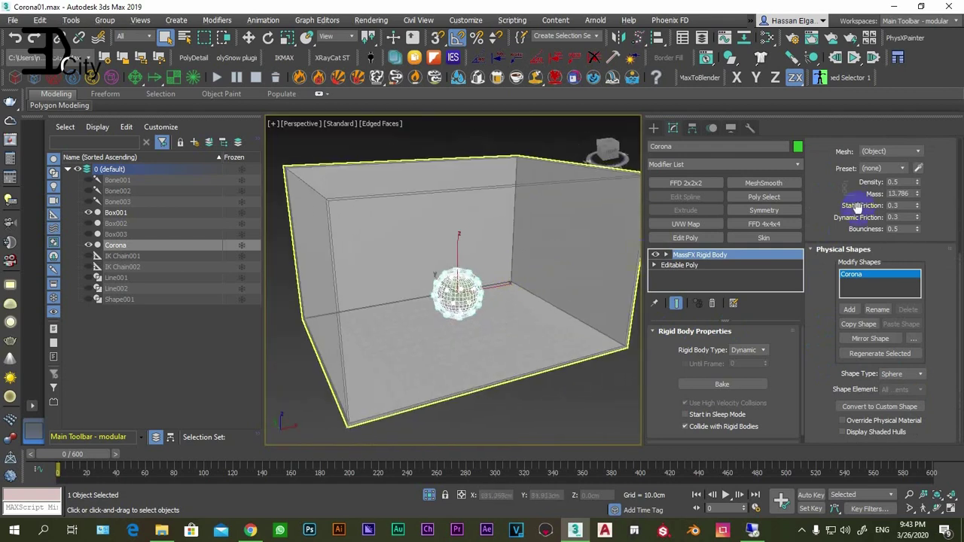
mouse_move(828, 179)
left_mouse_down()
mouse_move(831, 280)
mouse_move(828, 239)
left_mouse_up()
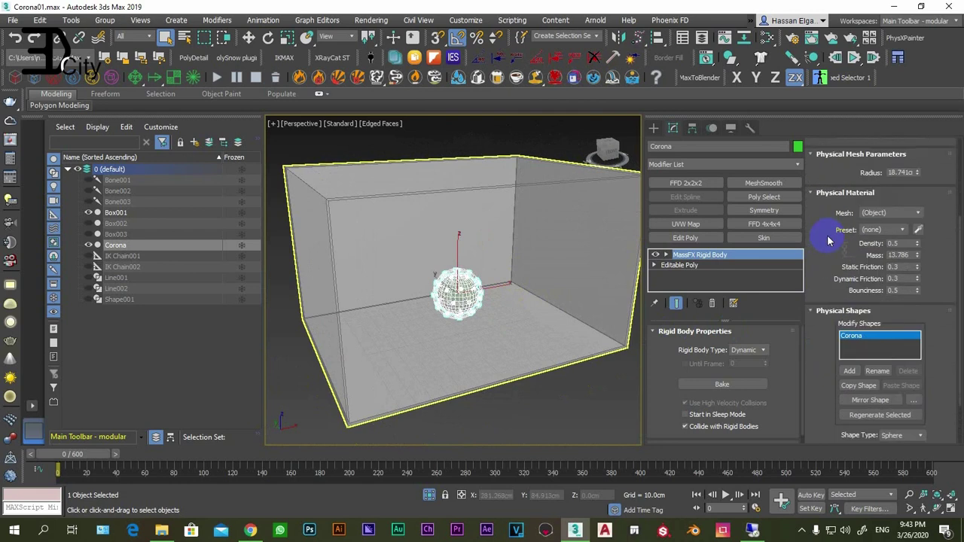
Apply the Rubber physical material preset to the Corona ball.
left_click(879, 231)
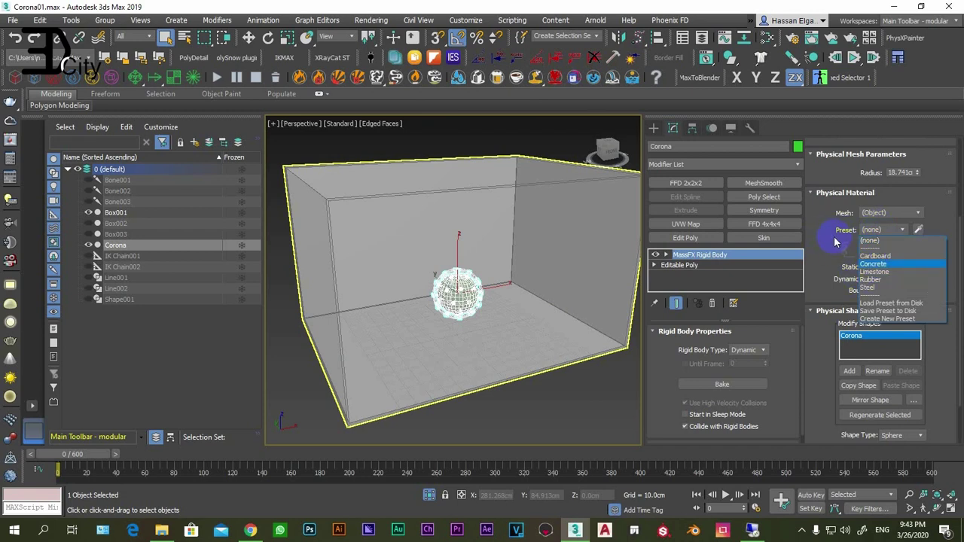
left_click(870, 278)
mouse_move(415, 312)
middle_mouse_down("alt")
mouse_move(463, 309)
mouse_move(463, 286)
mouse_move(439, 287)
middle_mouse_up("alt")
scroll(468, 280, "down", 5)
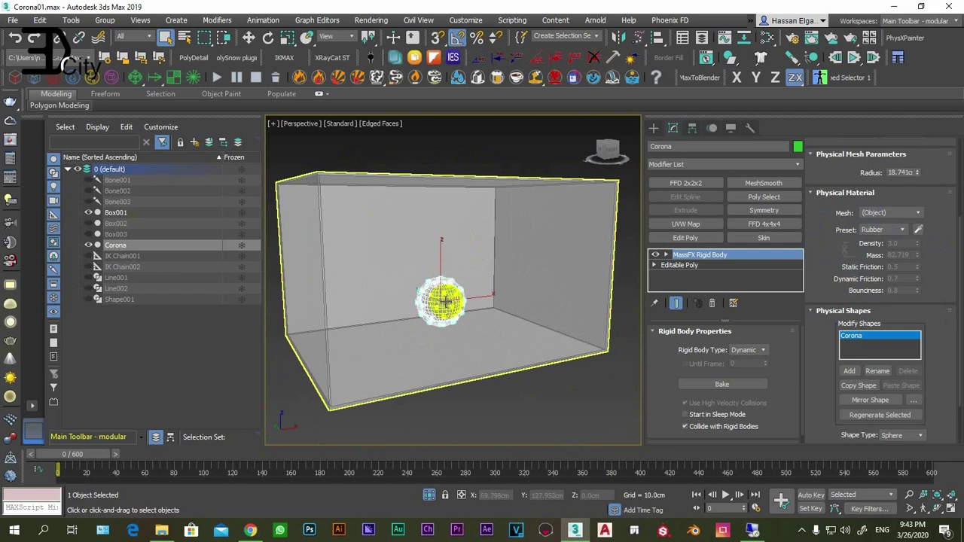
scroll(441, 293, "down", 3)
Run the MassFX simulation from frame 0, then reset it.
key("slash")
key("Home")
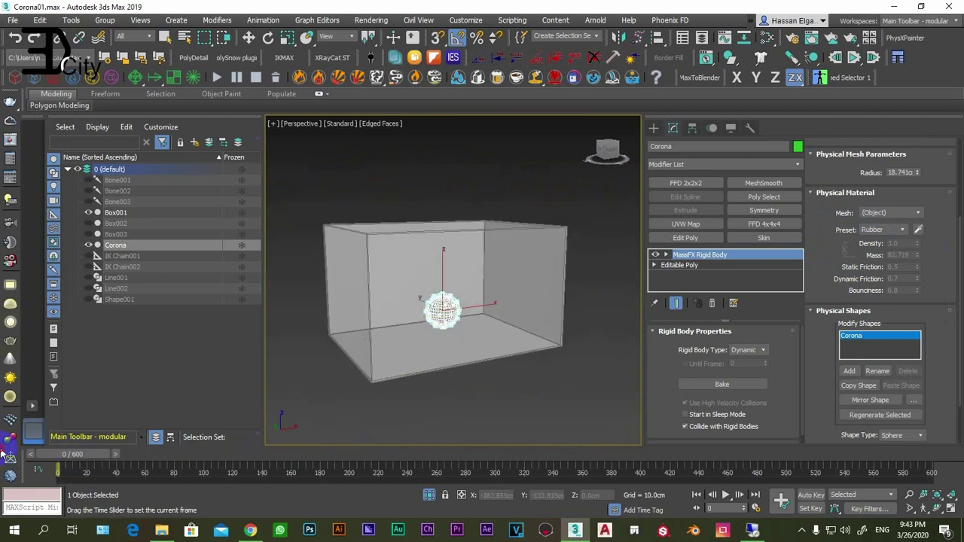
left_click(853, 59)
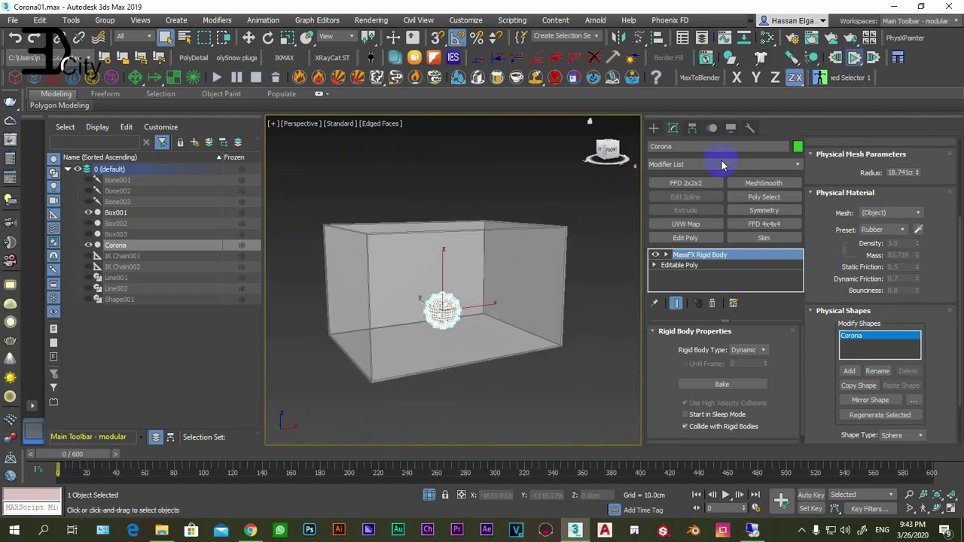
left_click(616, 253)
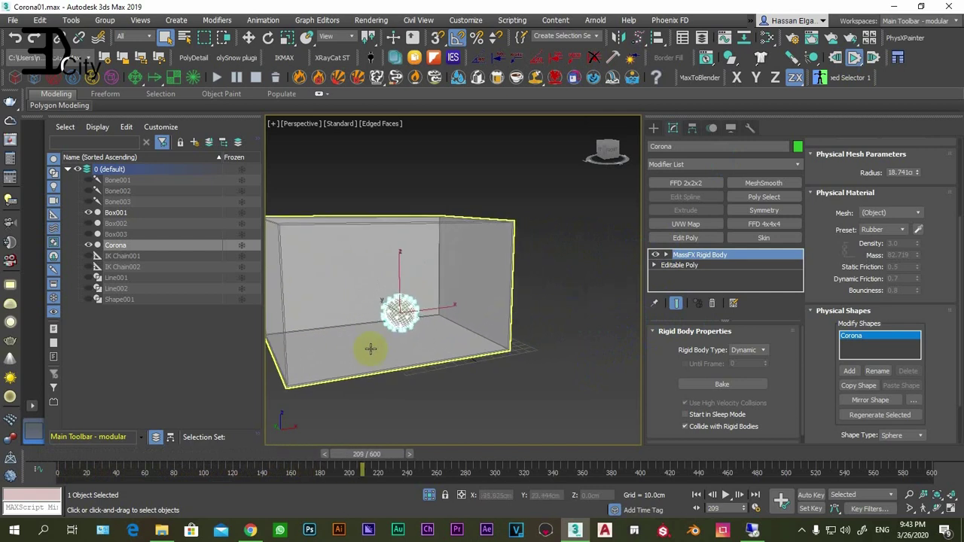
left_click(837, 58)
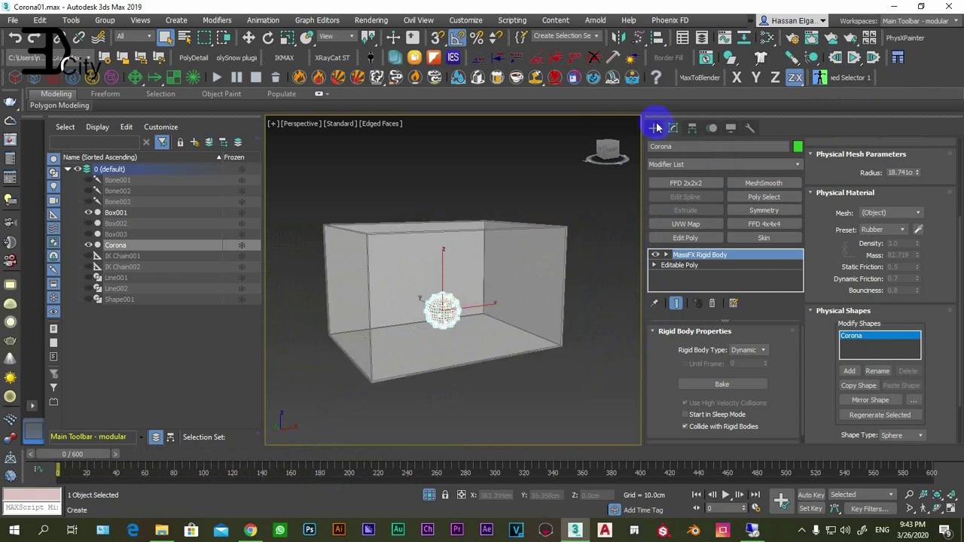
Draw a Wind space warp plane in the viewport.
left_click(655, 128)
left_click(719, 145)
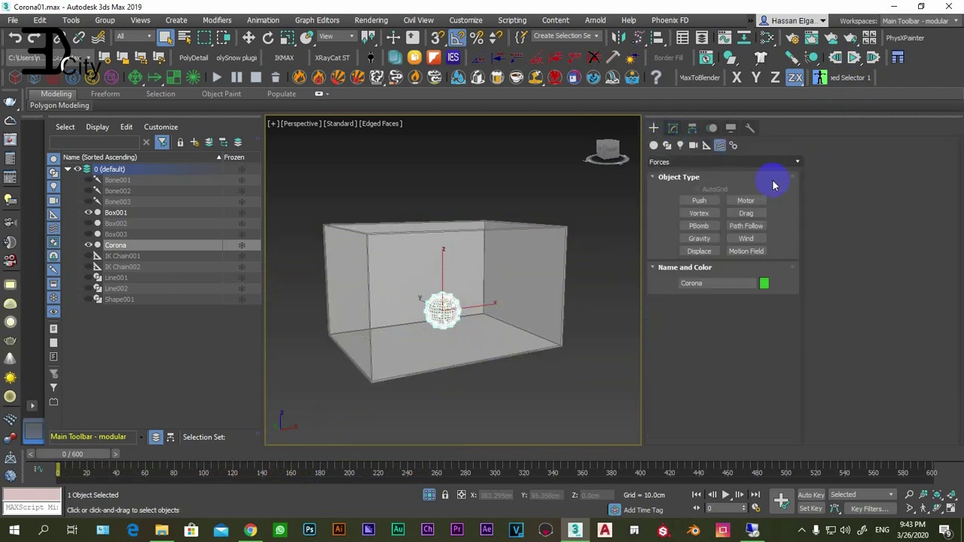
left_click(654, 145)
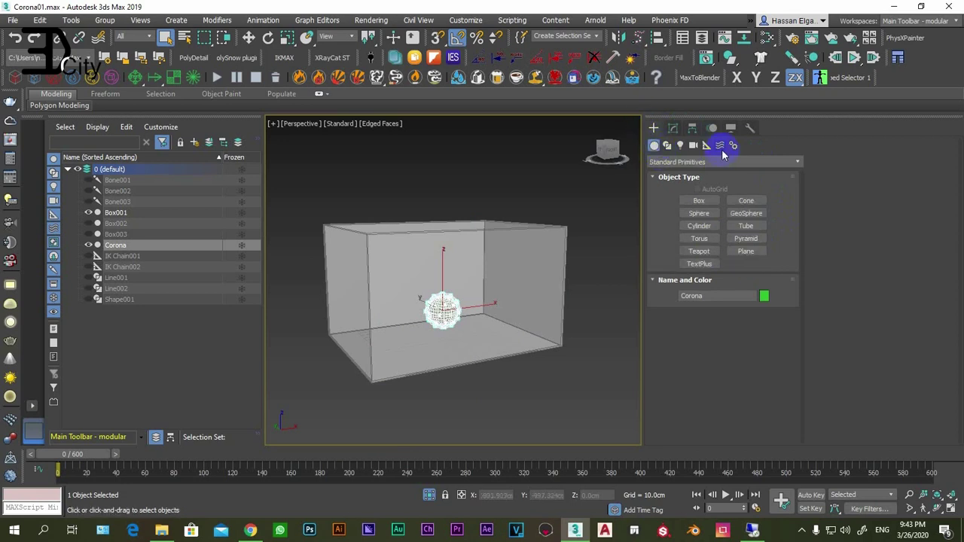
left_click(719, 145)
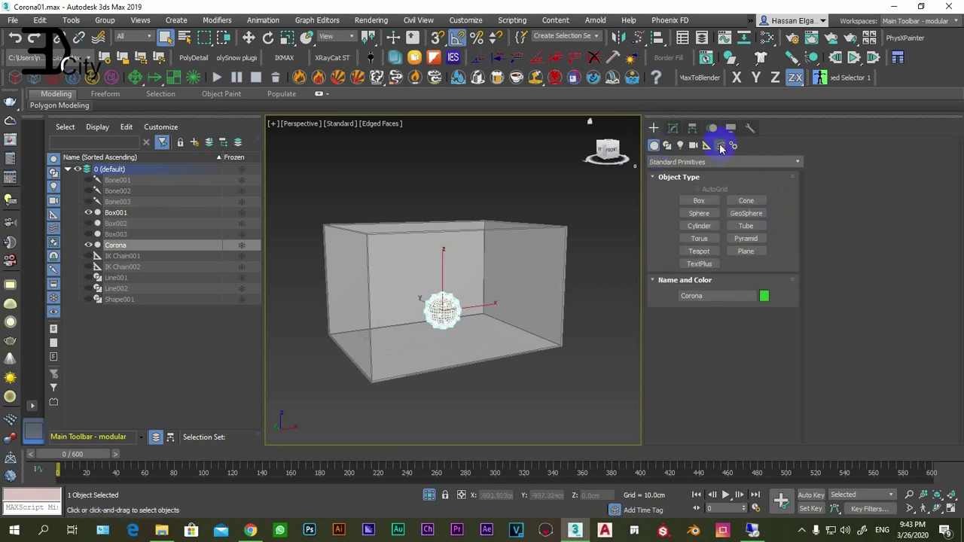
left_click(740, 239)
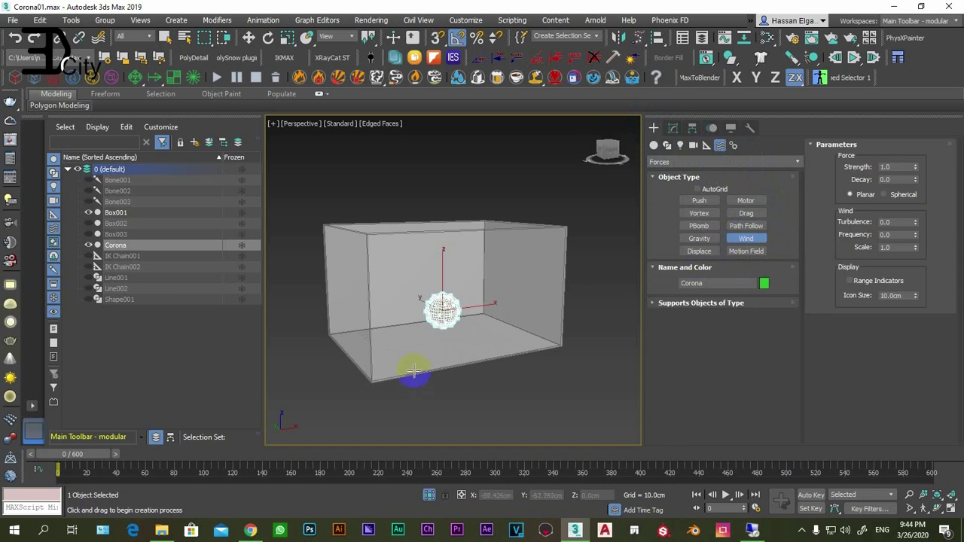
left_click_drag(373, 346, 585, 350)
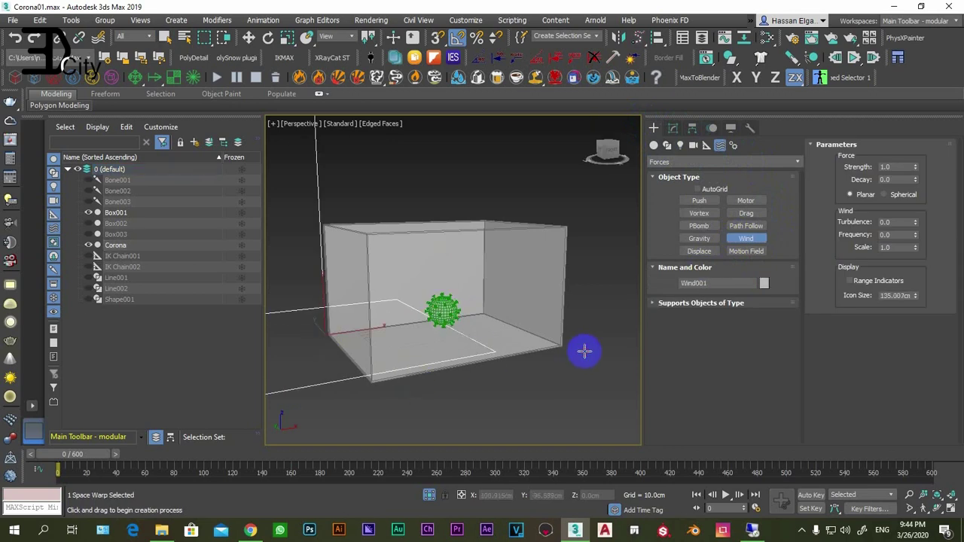
right_click(465, 324)
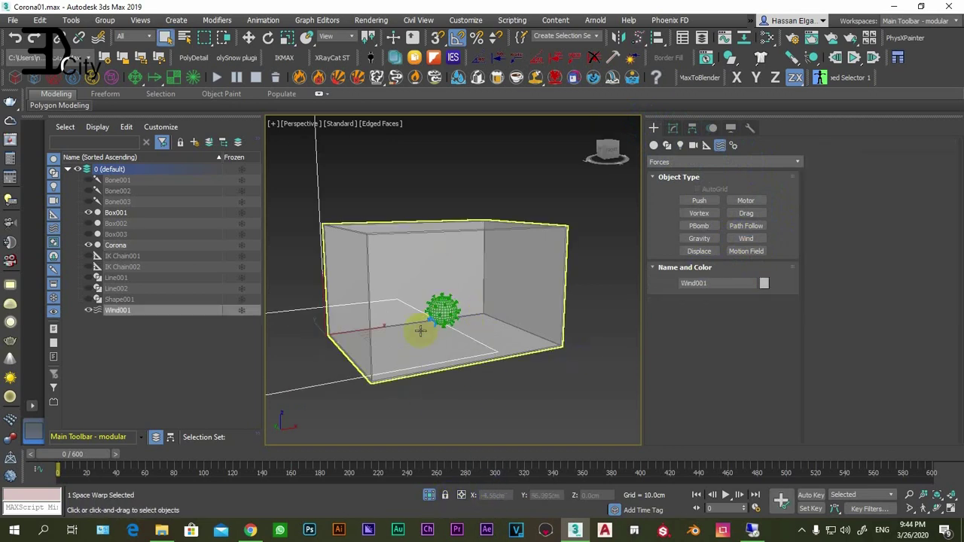
Center Wind001 at X and Y 0 and enlarge its icon to about 217.9cm.
left_click(248, 37)
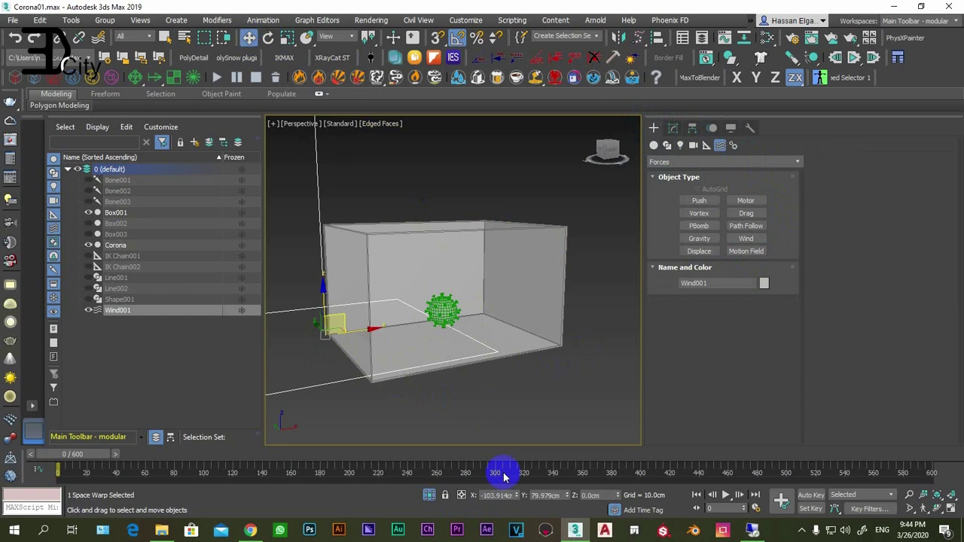
right_click(517, 496)
right_click(566, 497)
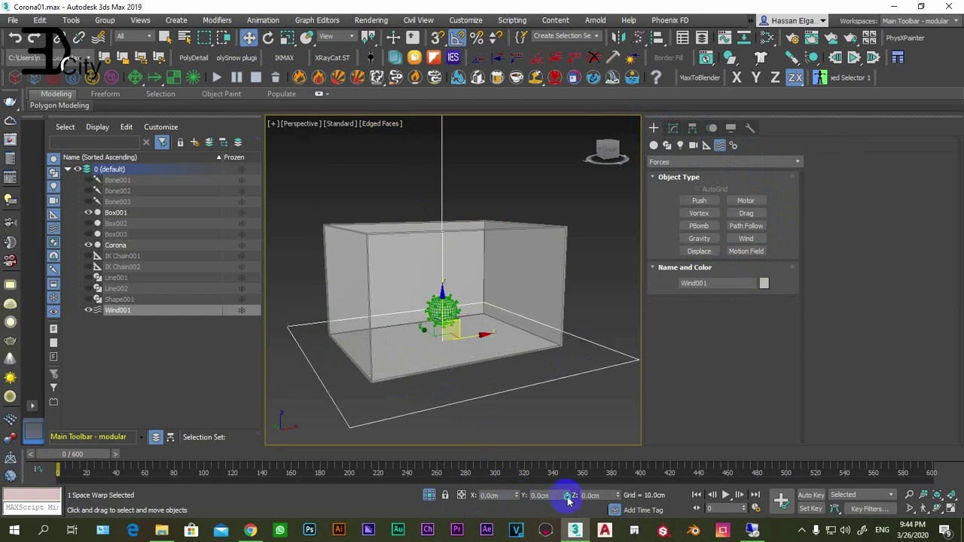
left_click(672, 128)
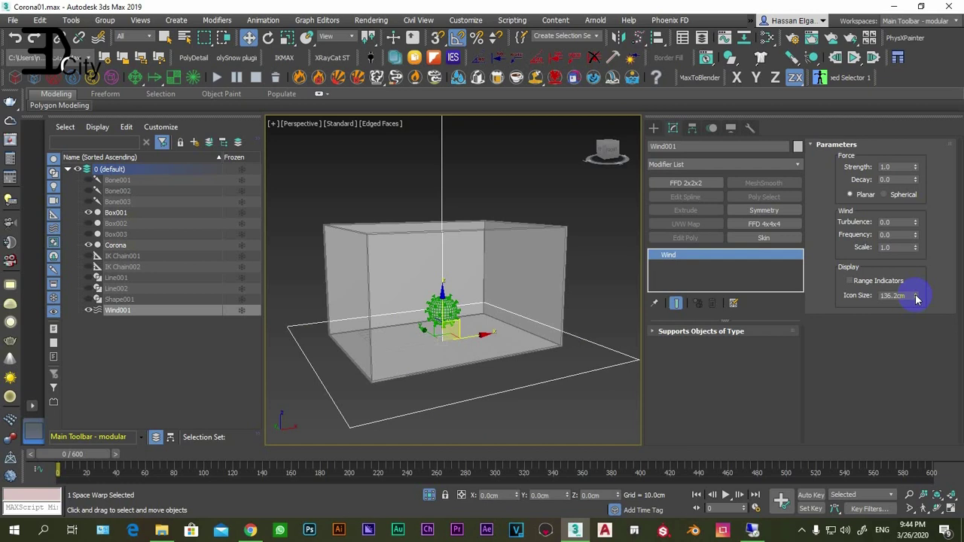
left_click_drag(916, 299, 919, 264)
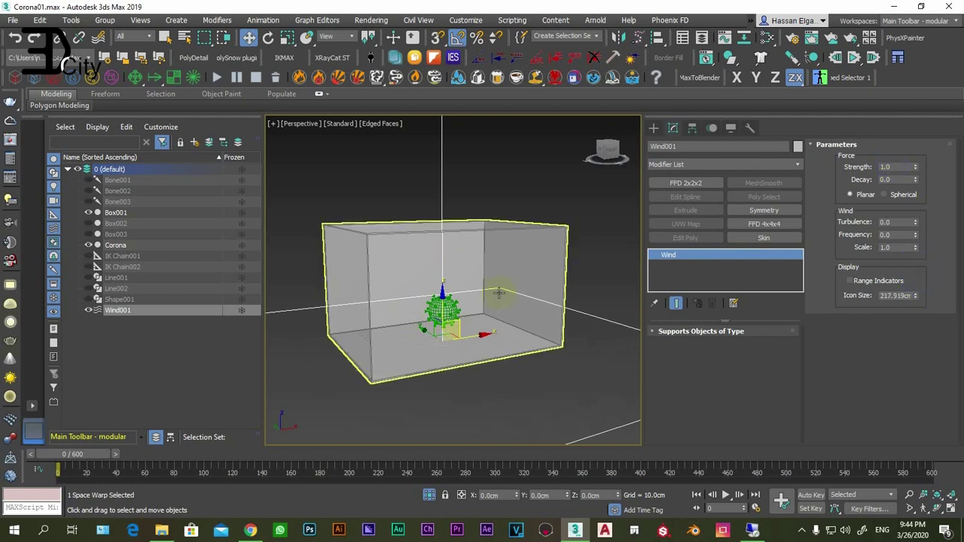
Add Wind001 as a scene force in Corona's rigid body Forces rollout.
left_click(115, 247)
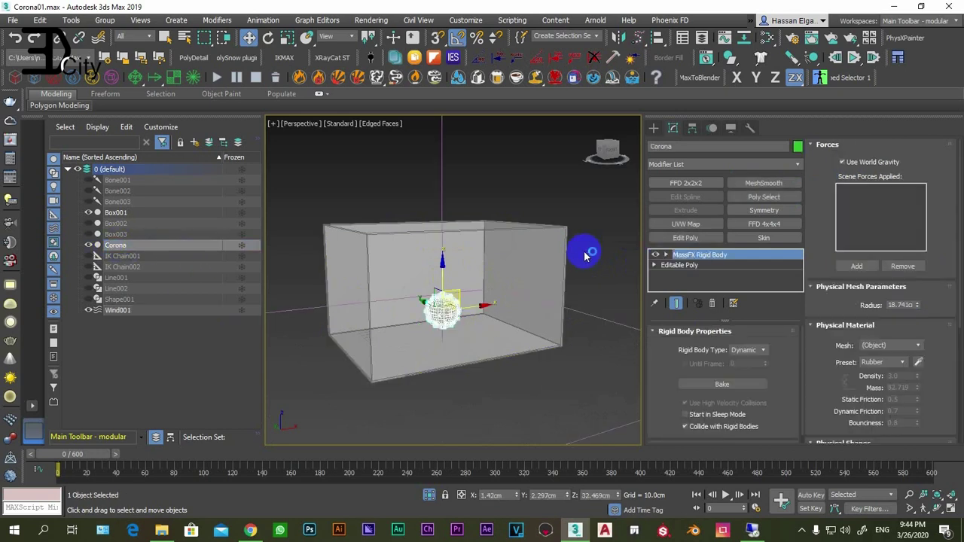
left_click(813, 146)
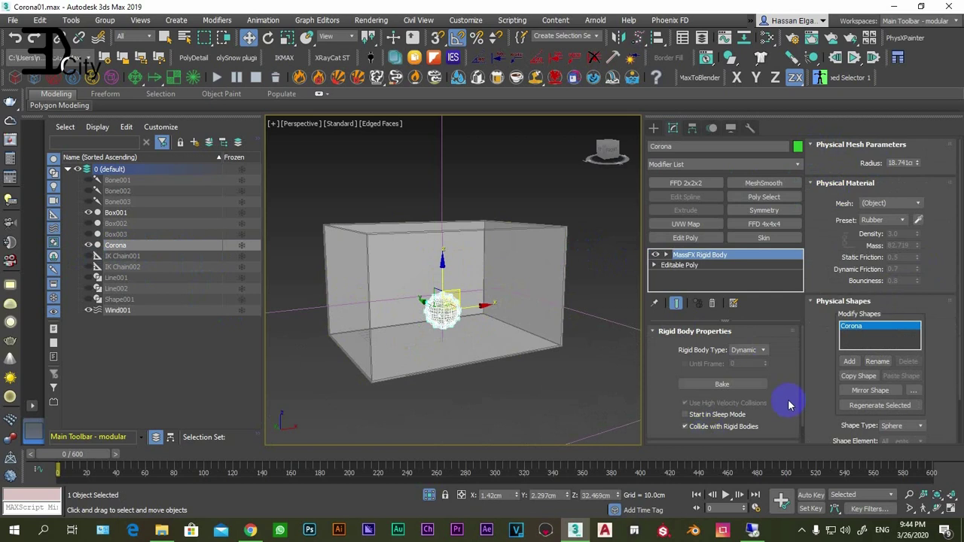
left_click_drag(790, 395, 790, 327)
left_click(666, 437)
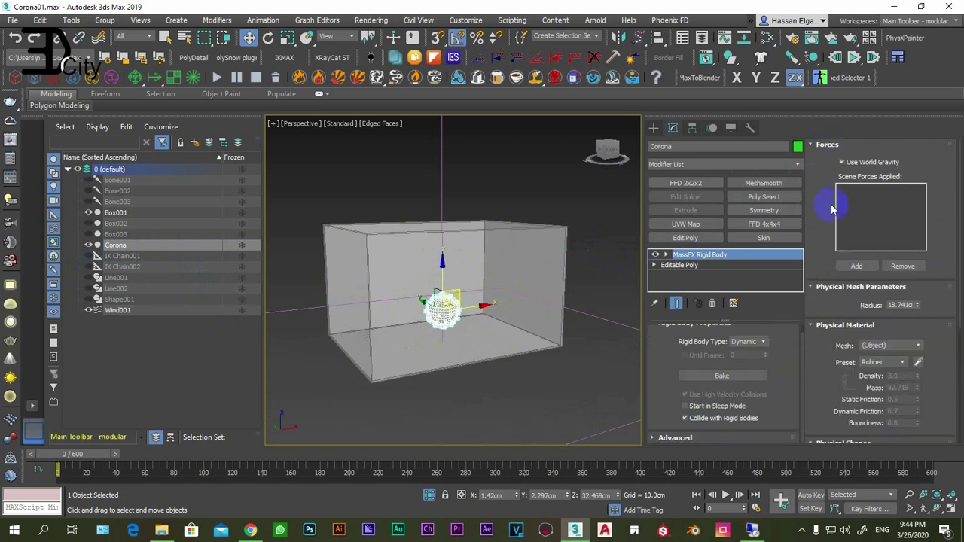
left_click(844, 266)
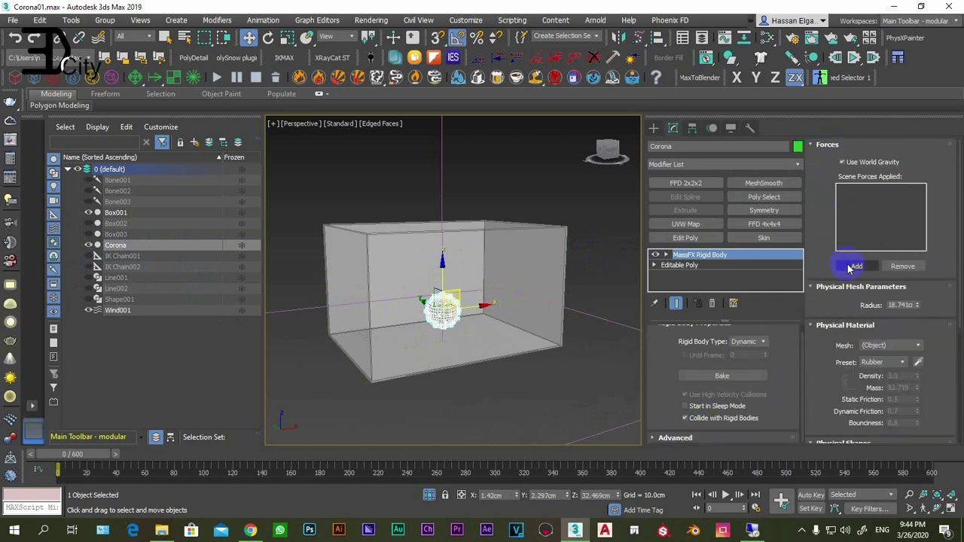
left_click(606, 320)
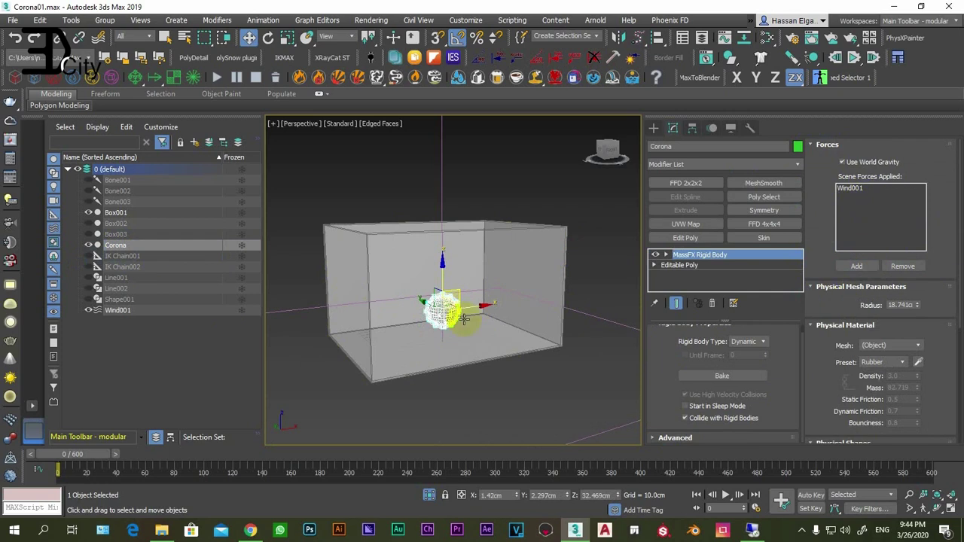
key("w")
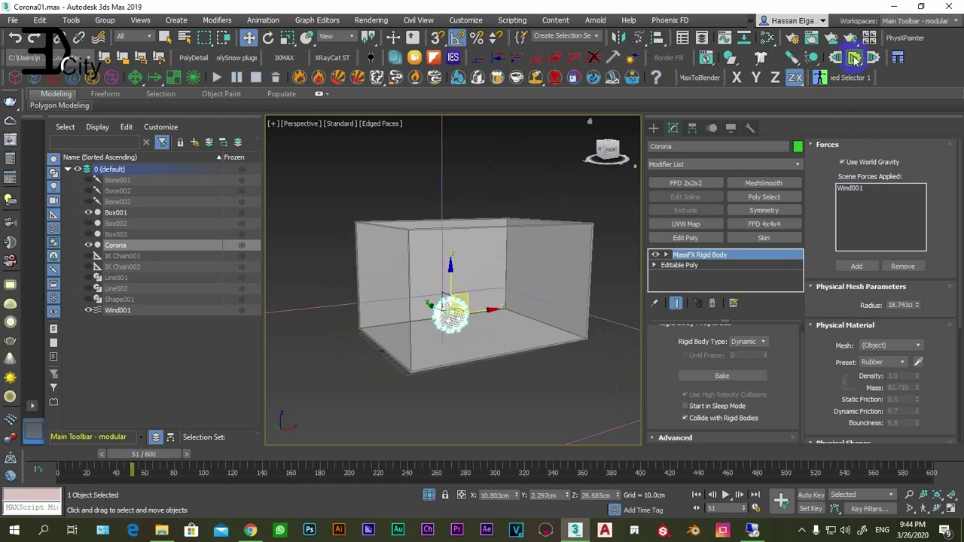
Test and reset the simulation, switch to default shading with F4, and select Wind001.
left_click(854, 59)
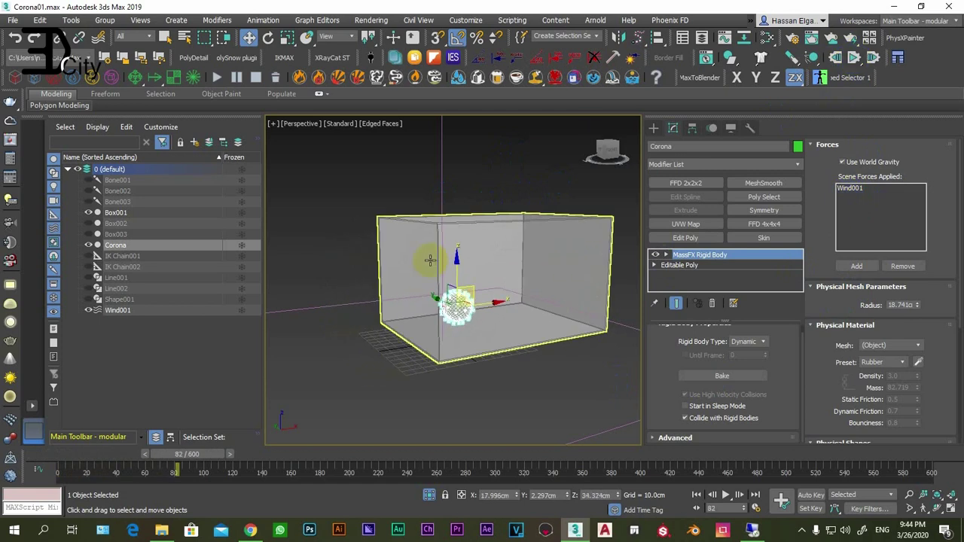
left_click(835, 58)
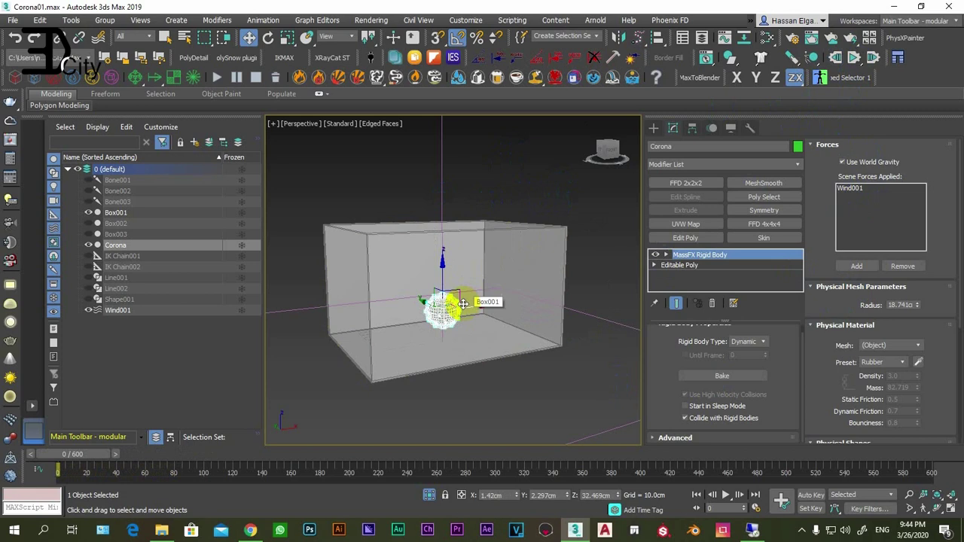
key("F4")
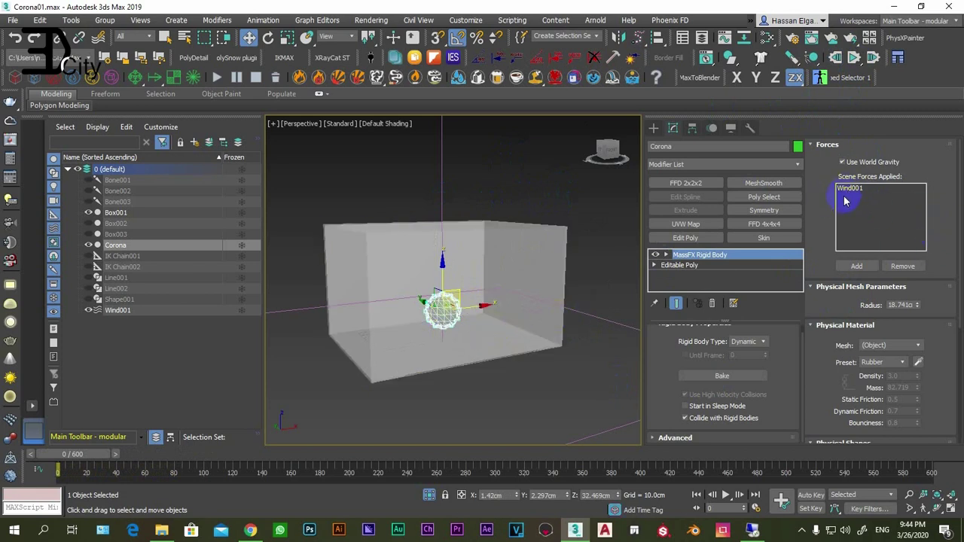
left_click(610, 319)
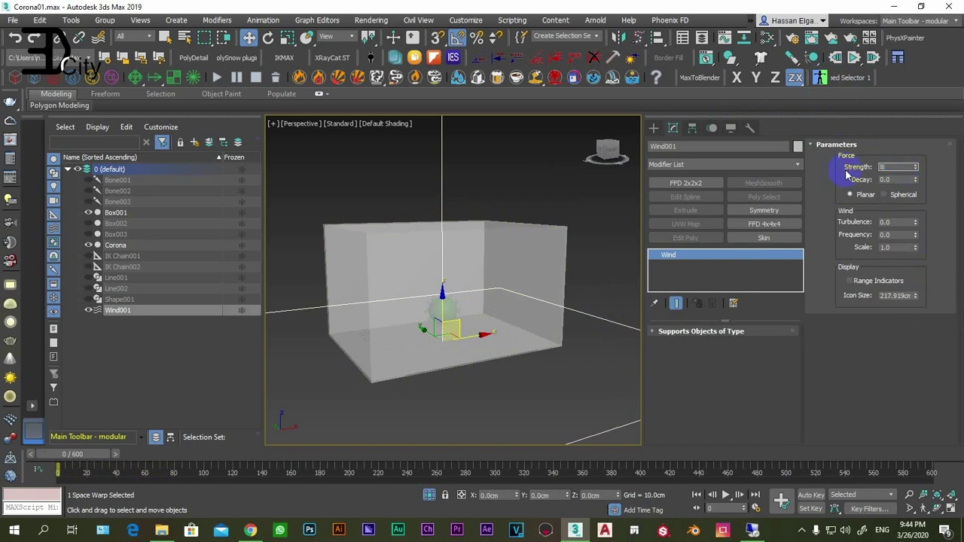
Replay and reset the simulation, then open MassFX Tools and move it aside.
left_click(853, 59)
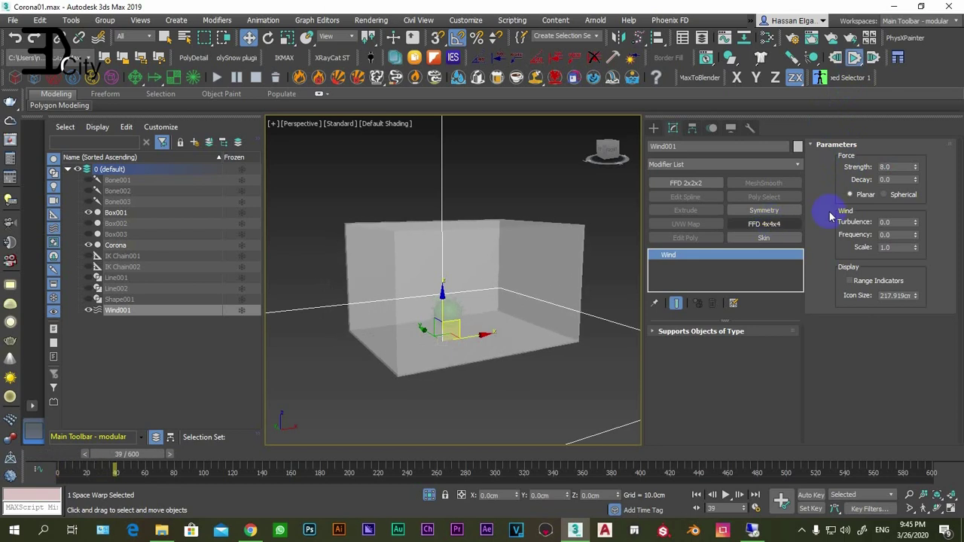
left_click(834, 58)
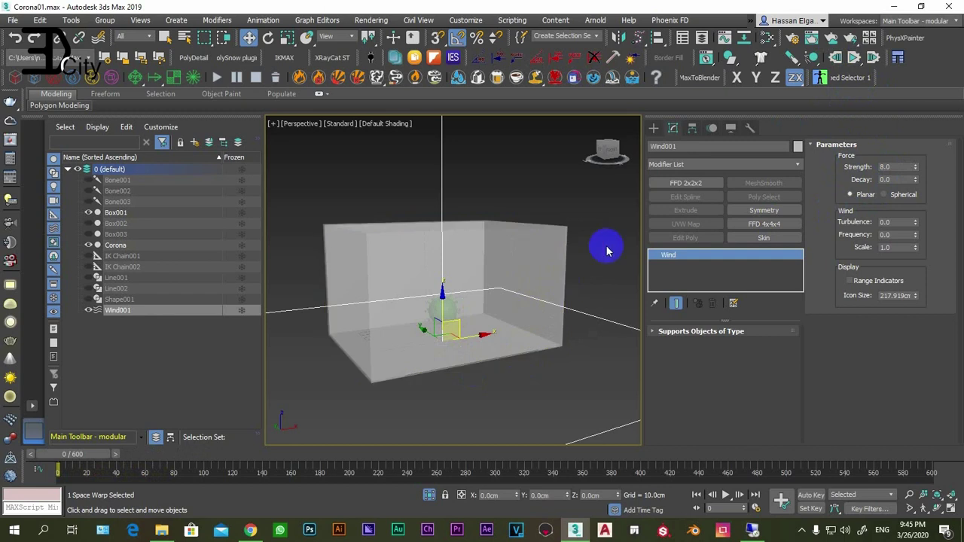
left_click(706, 57)
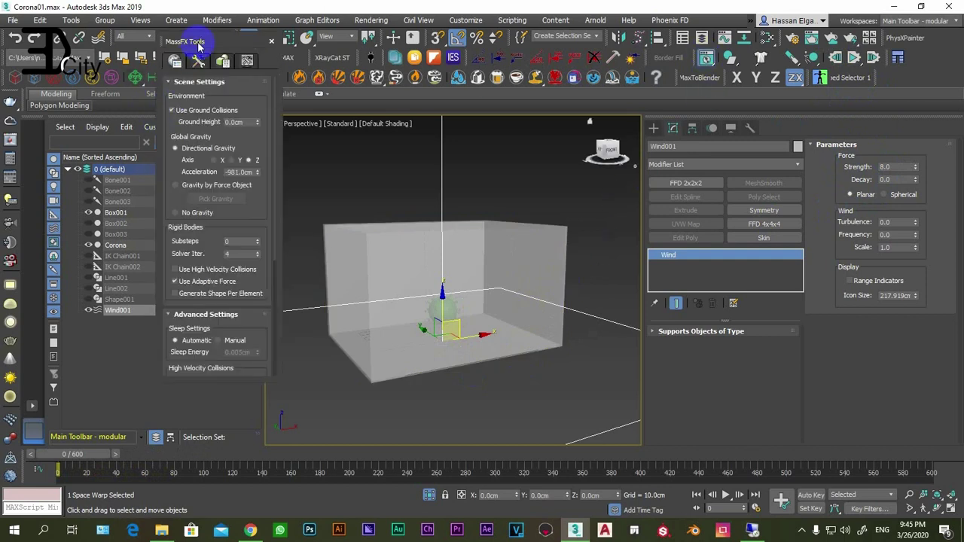
left_click_drag(198, 44, 259, 45)
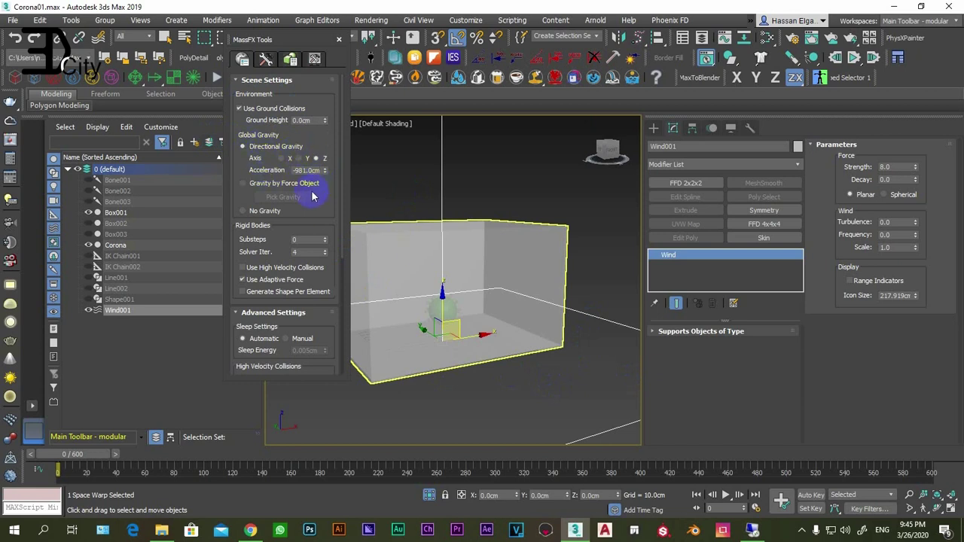
left_click(651, 129)
Create a Gravity001 force beside the box.
left_click(698, 238)
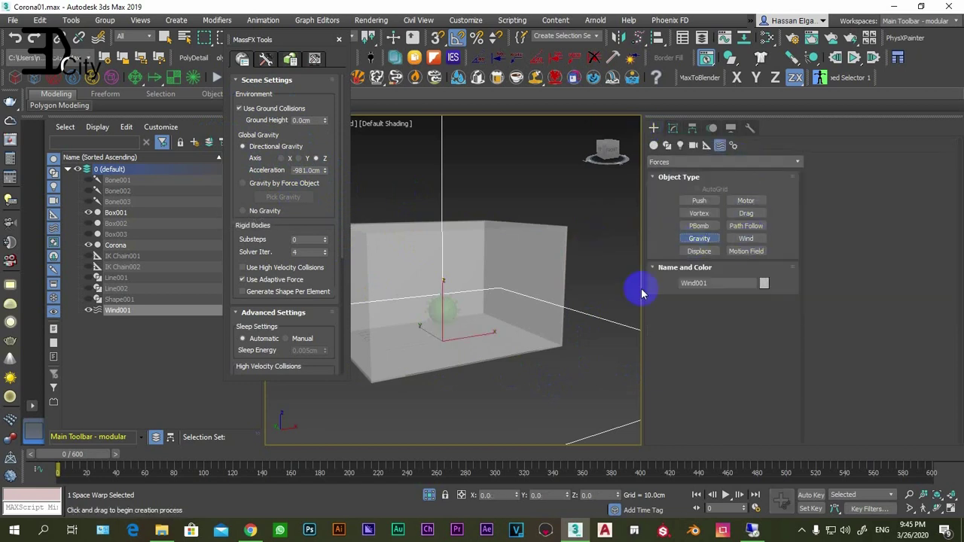
left_click_drag(607, 348, 609, 376)
right_click(585, 297)
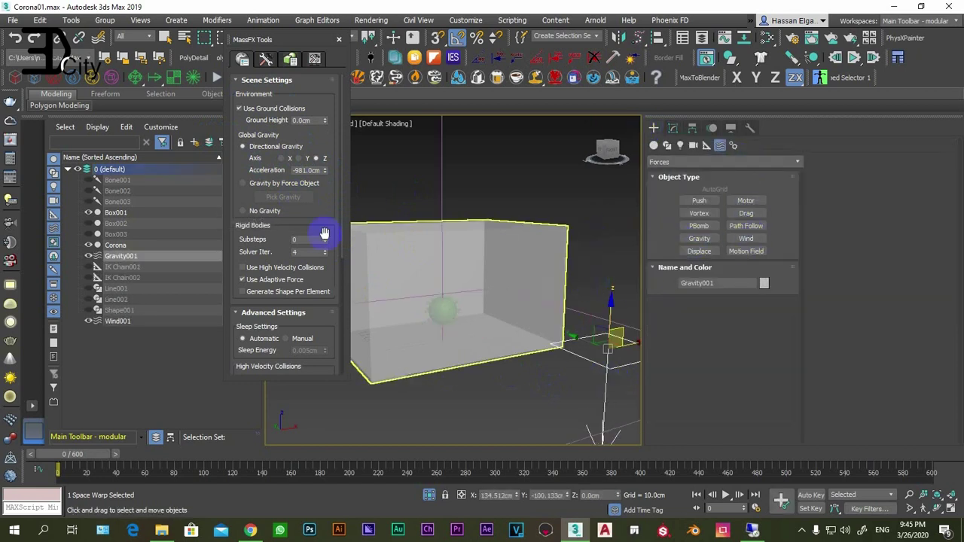
Set MassFX scene gravity to come from the force object Gravity001.
left_click(244, 184)
left_click(279, 197)
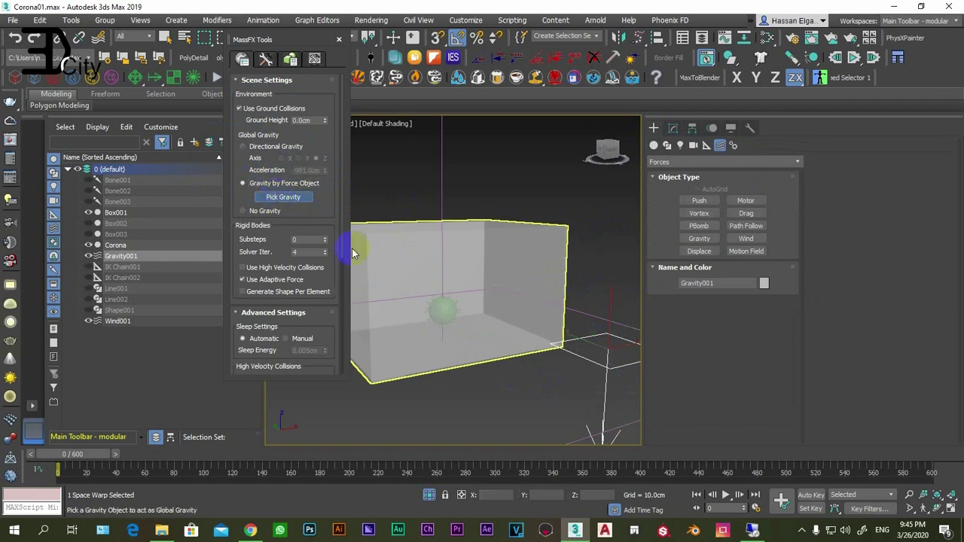
left_click(596, 364)
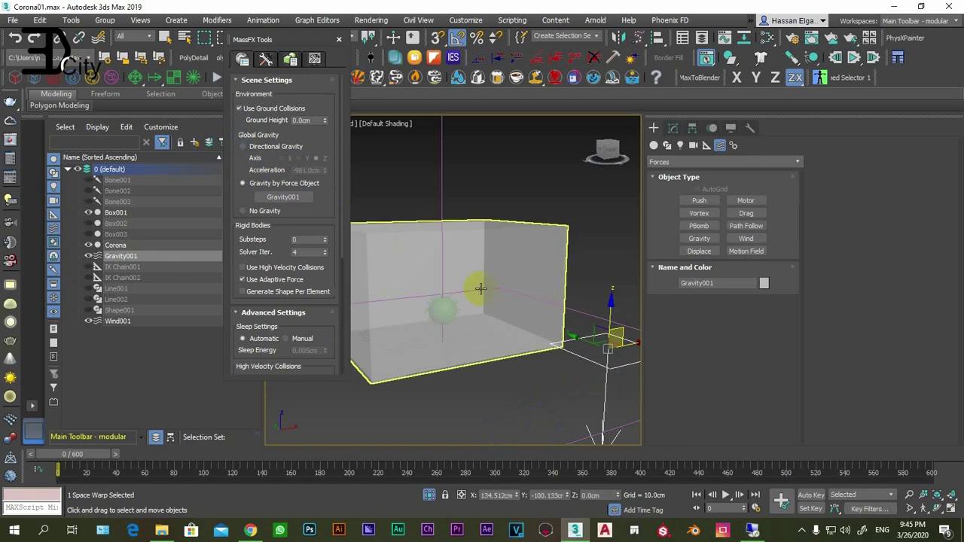
left_click_drag(273, 41, 187, 41)
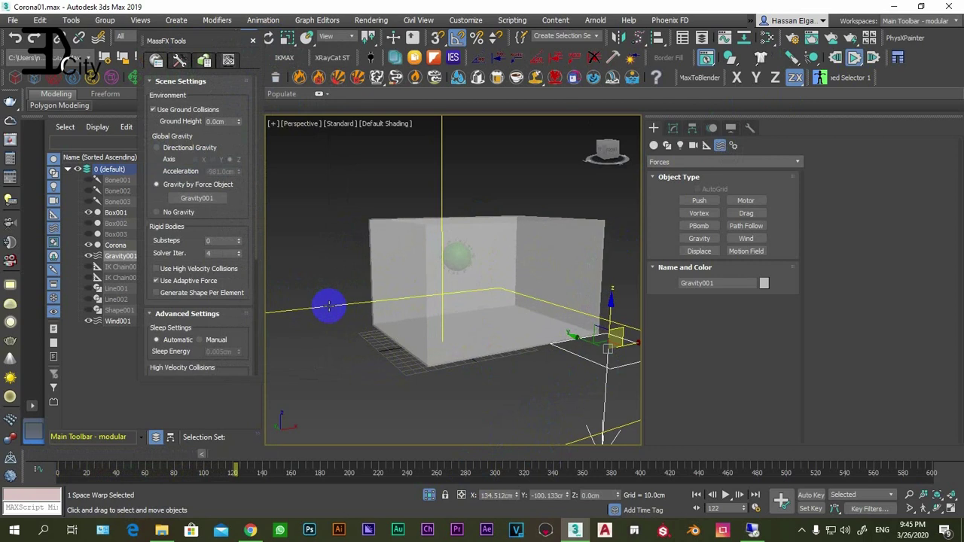
Reset the simulation and set Wind001's strength to 1.0.
left_click(835, 58)
left_click(592, 305)
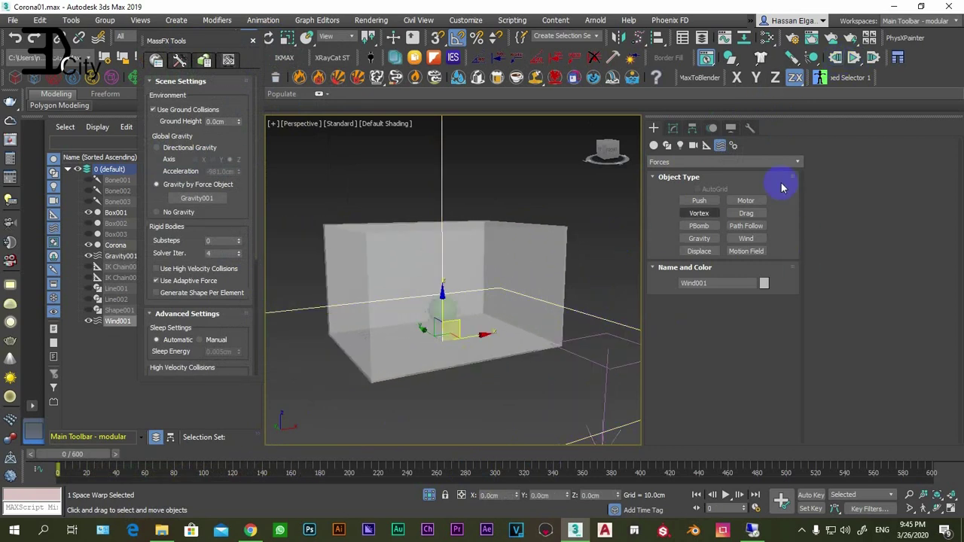
left_click(672, 128)
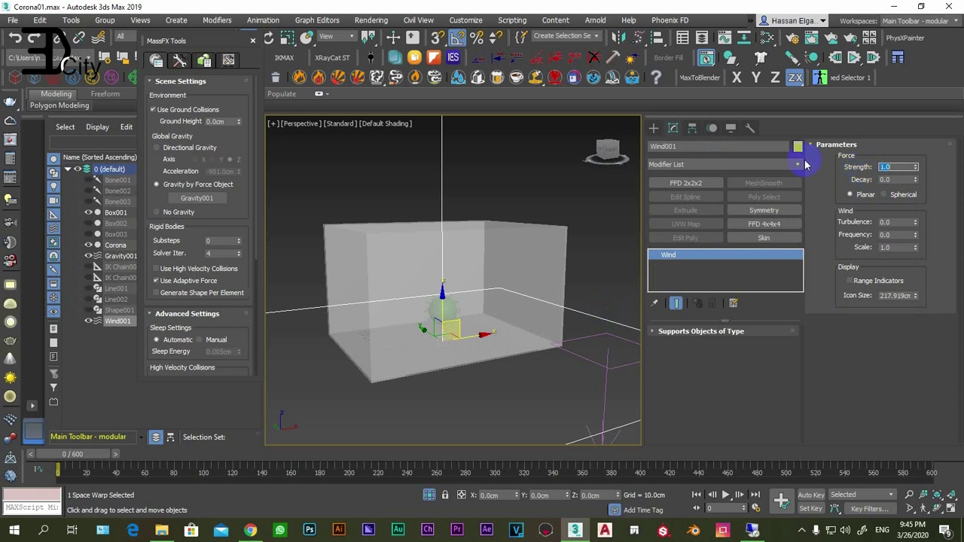
type("1")
key("Return")
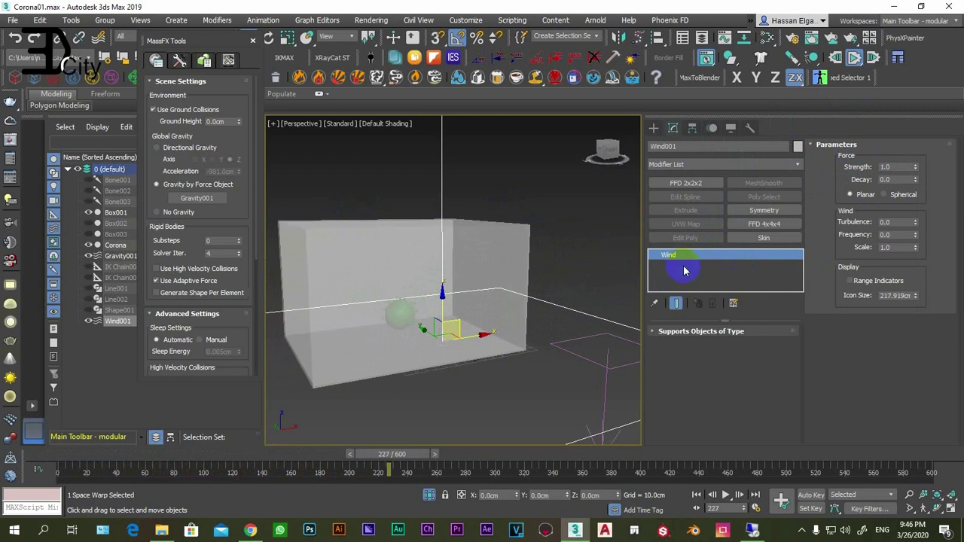
Replay the wind simulation several times, ending reset at frame 0.
left_click(836, 58)
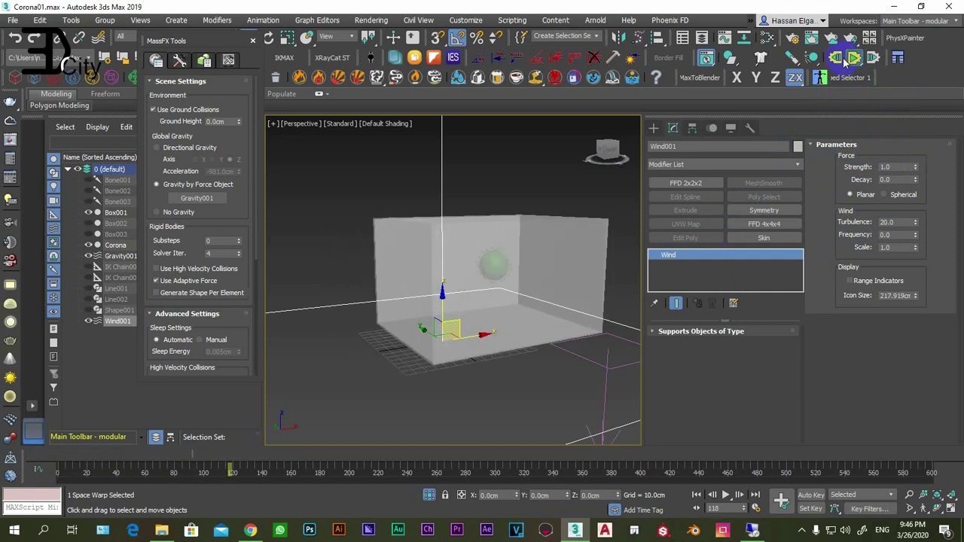
left_click(834, 58)
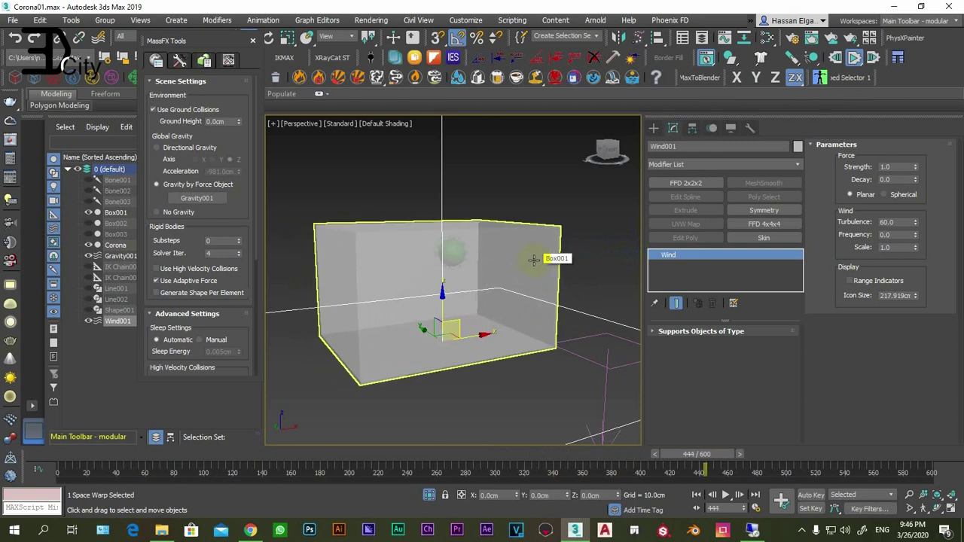
left_click(835, 58)
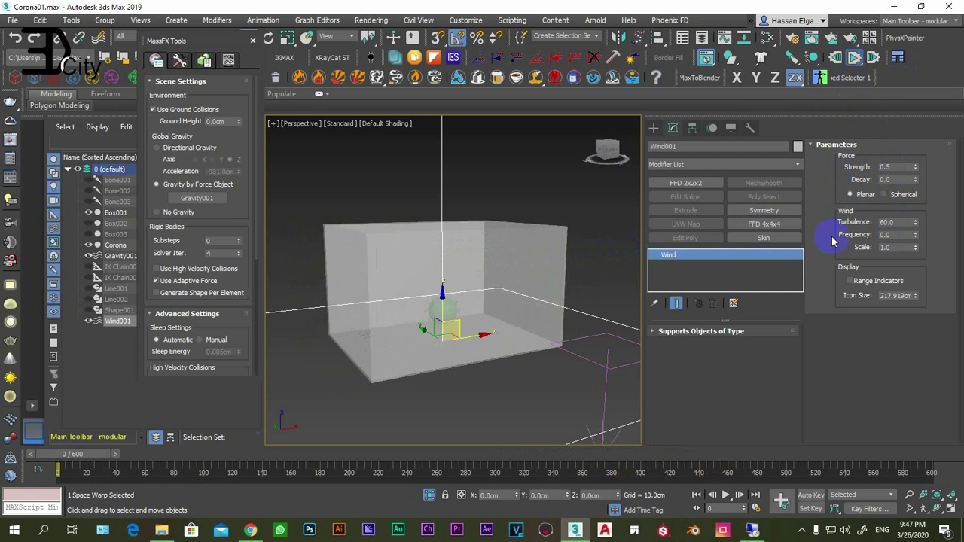
key("slash")
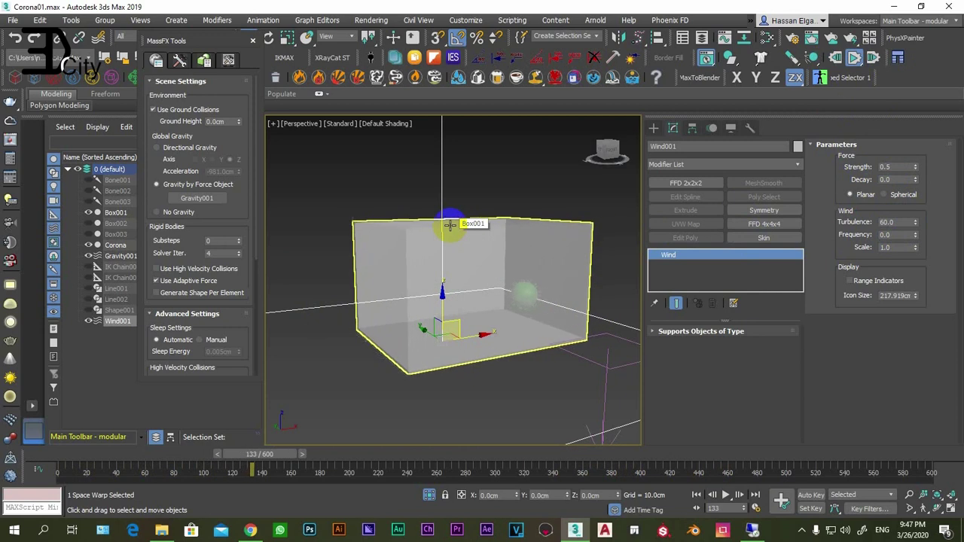
key("Home")
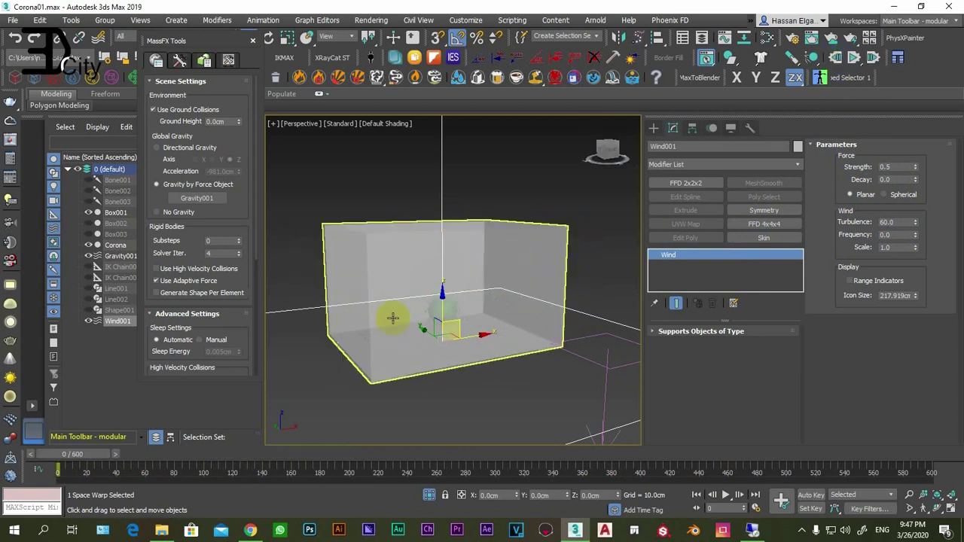
Give the Corona ball the Cardboard physical material preset.
left_click(92, 248)
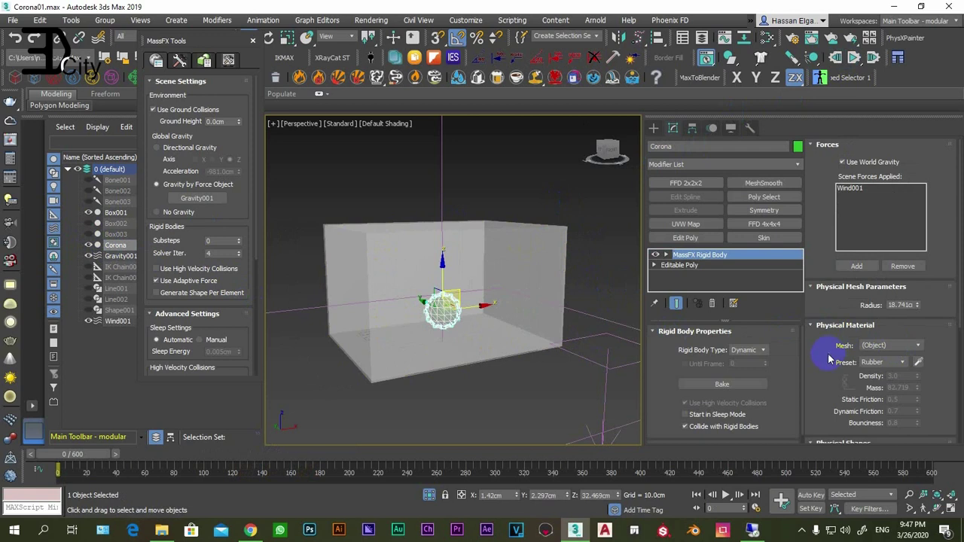
left_click_drag(828, 359, 825, 151)
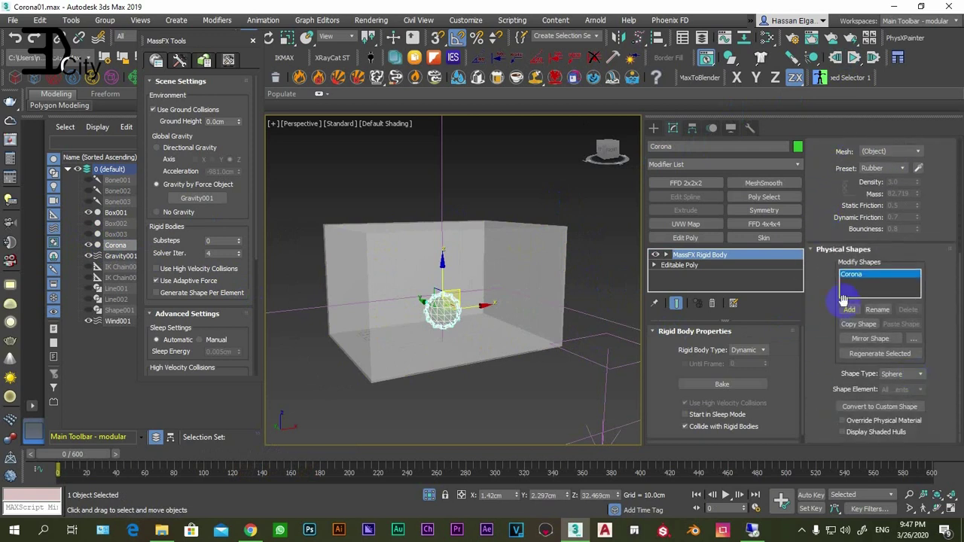
left_click_drag(843, 299, 815, 372)
left_click(893, 261)
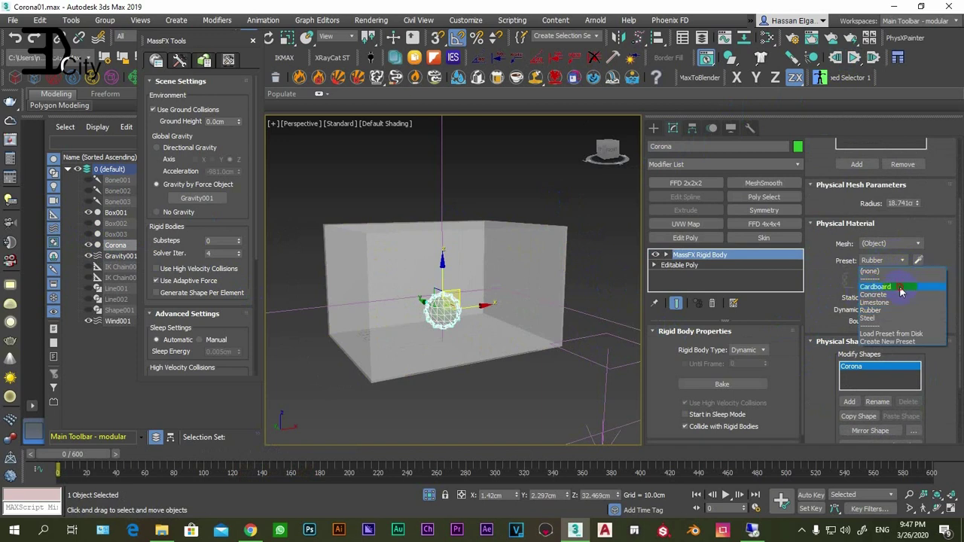
left_click(901, 289)
left_click_drag(827, 283, 889, 248)
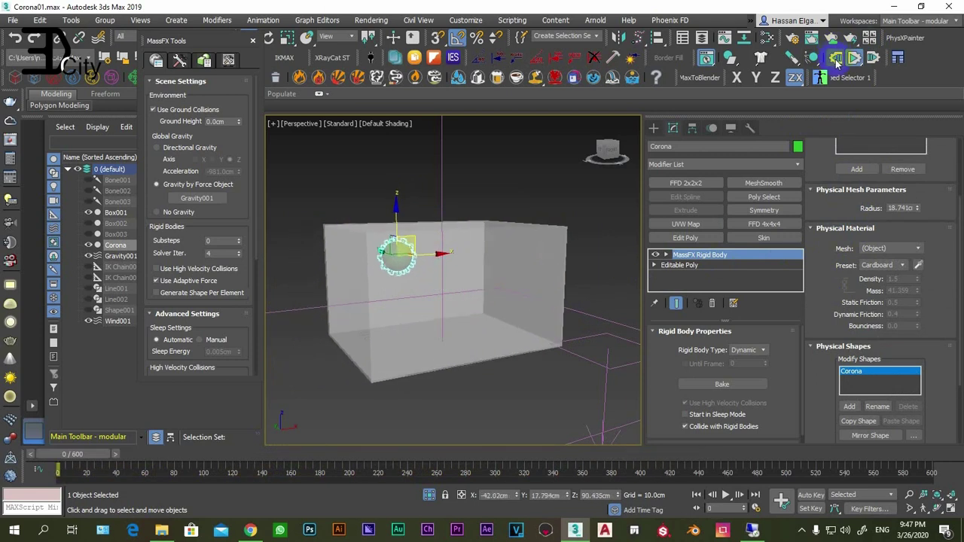
Switch the ball's material preset to Concrete and reset the simulation.
left_click(905, 265)
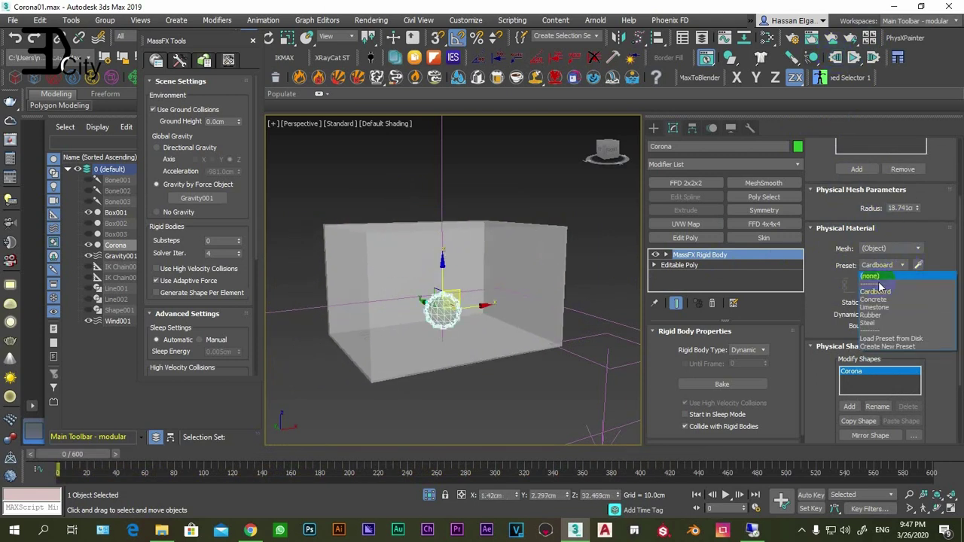
left_click(886, 298)
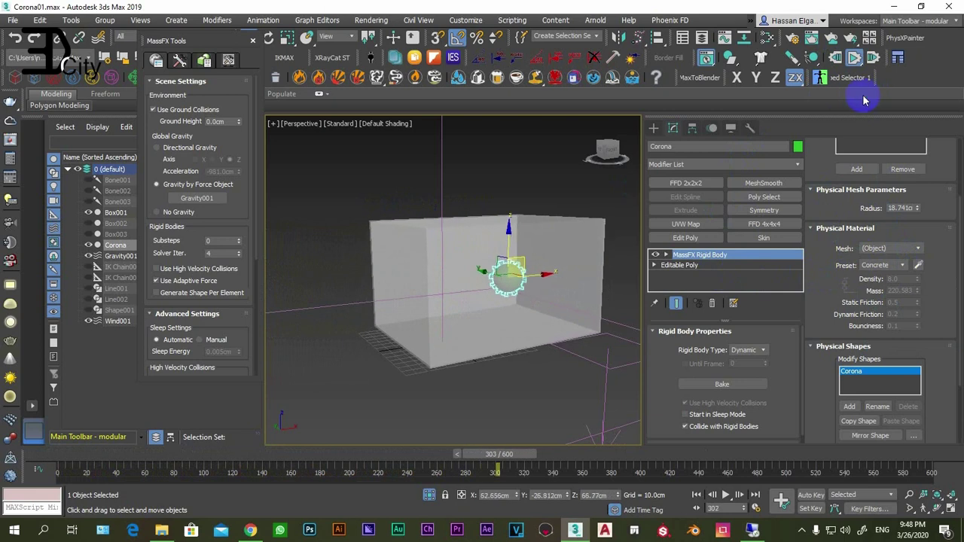
left_click(836, 57)
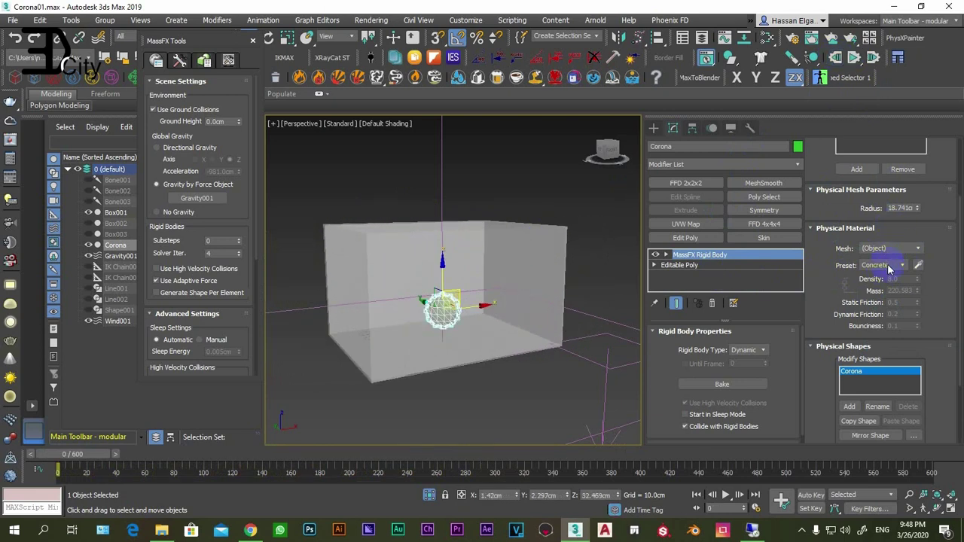
Try the Steel preset on the ball, reset to frame 0, then return to Cardboard.
left_click(889, 267)
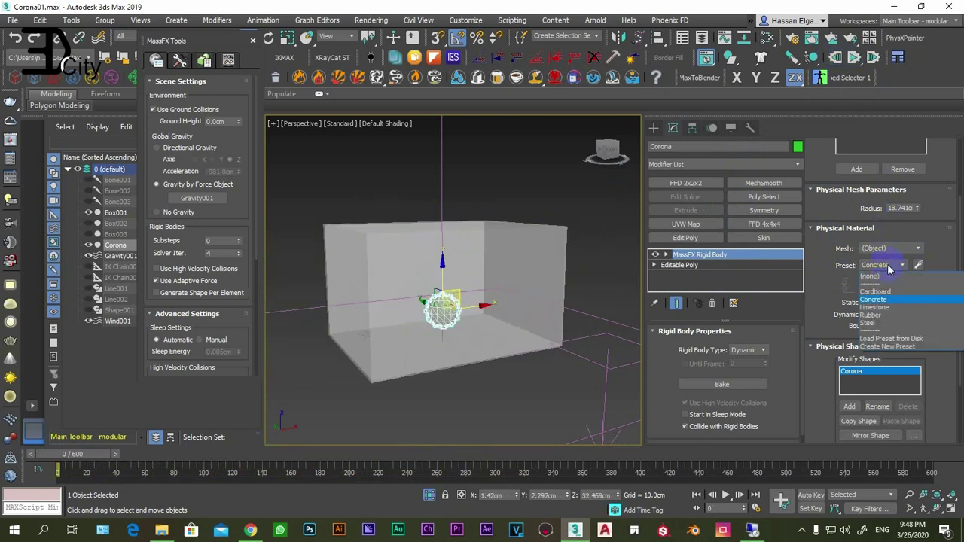
left_click(869, 324)
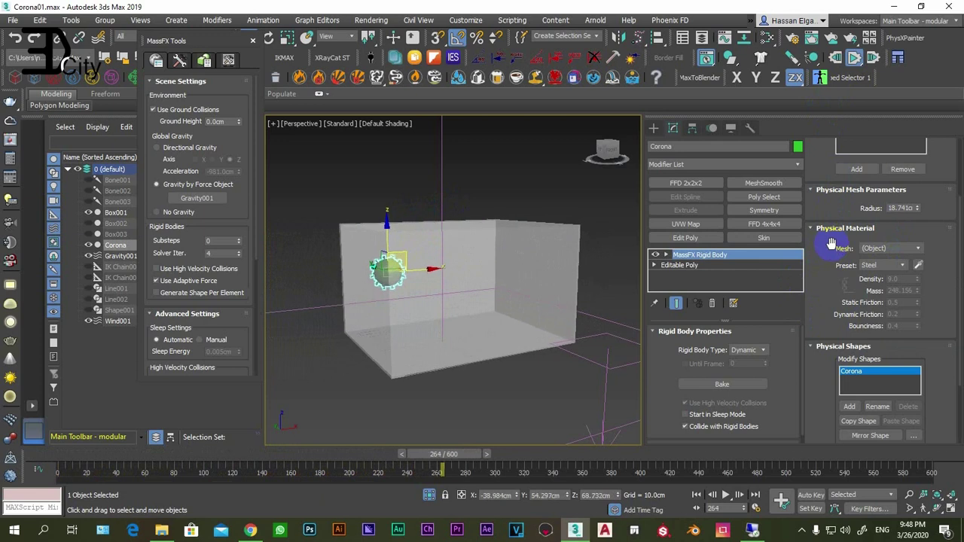
key("Home")
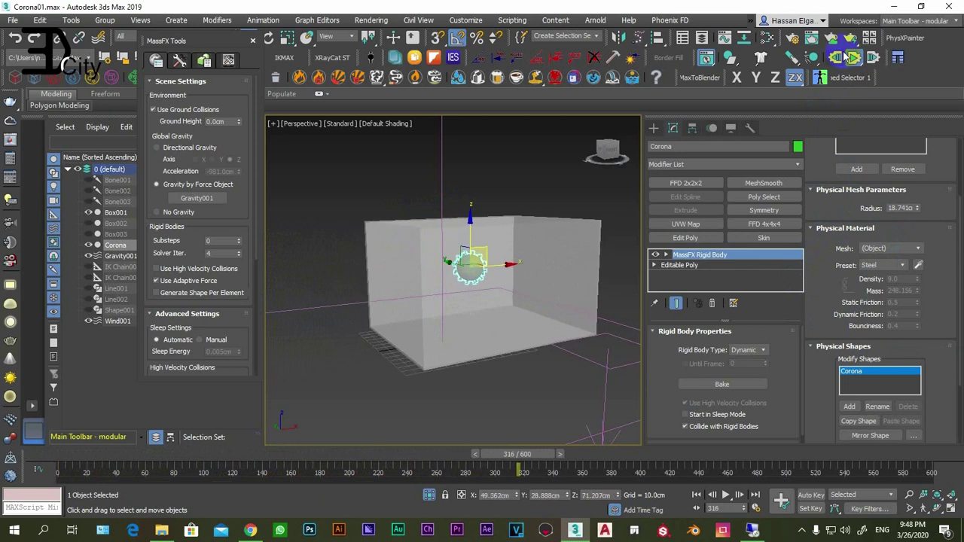
left_click(902, 266)
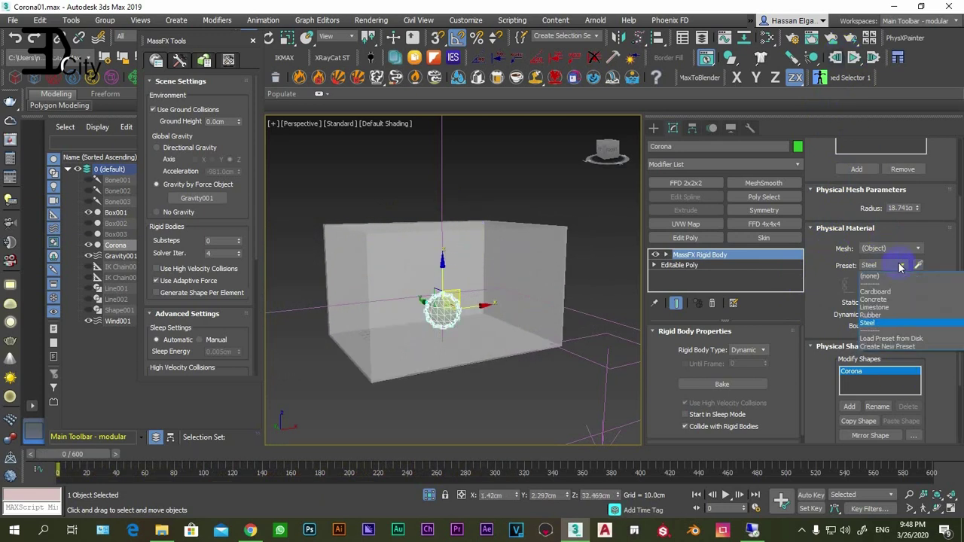
left_click(883, 292)
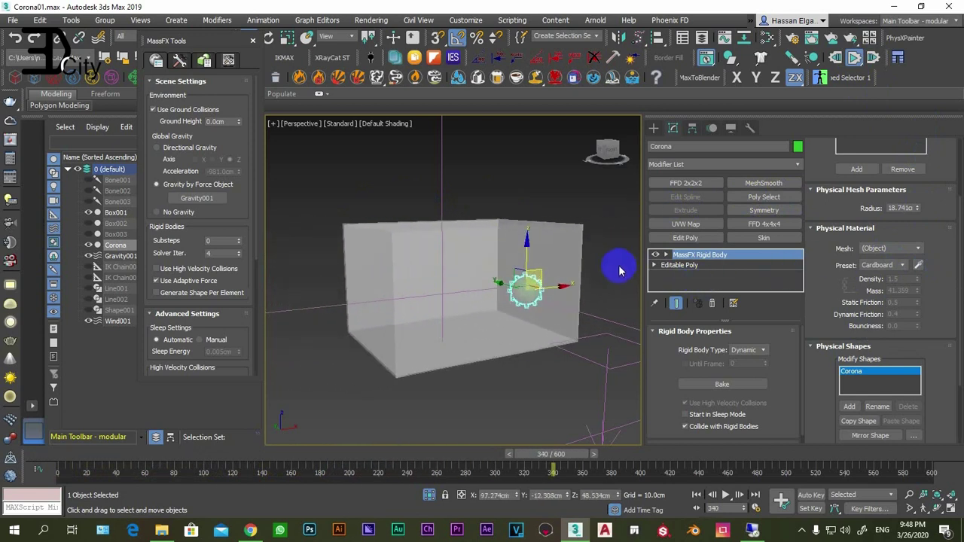
Stop and reset the running simulation, then select Wind001.
left_click(836, 59)
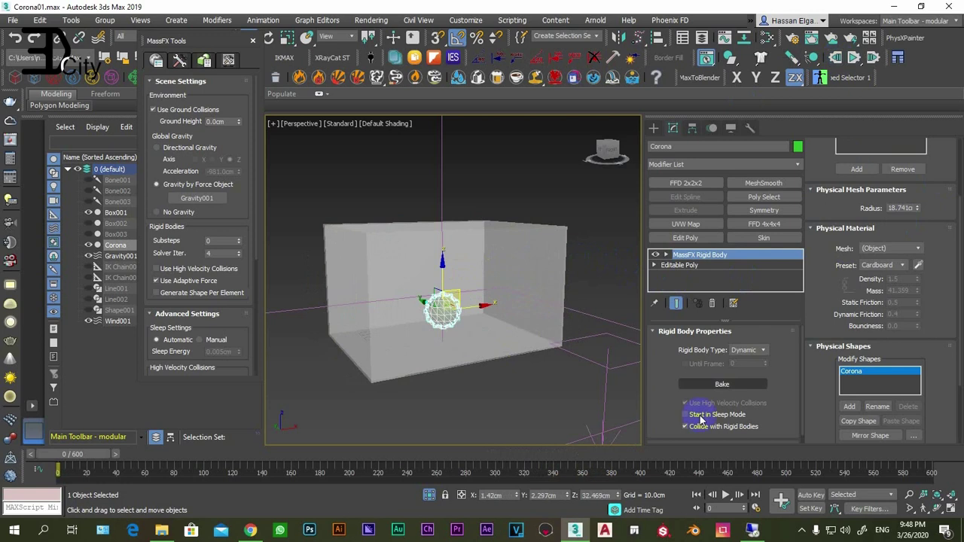
left_click(603, 316)
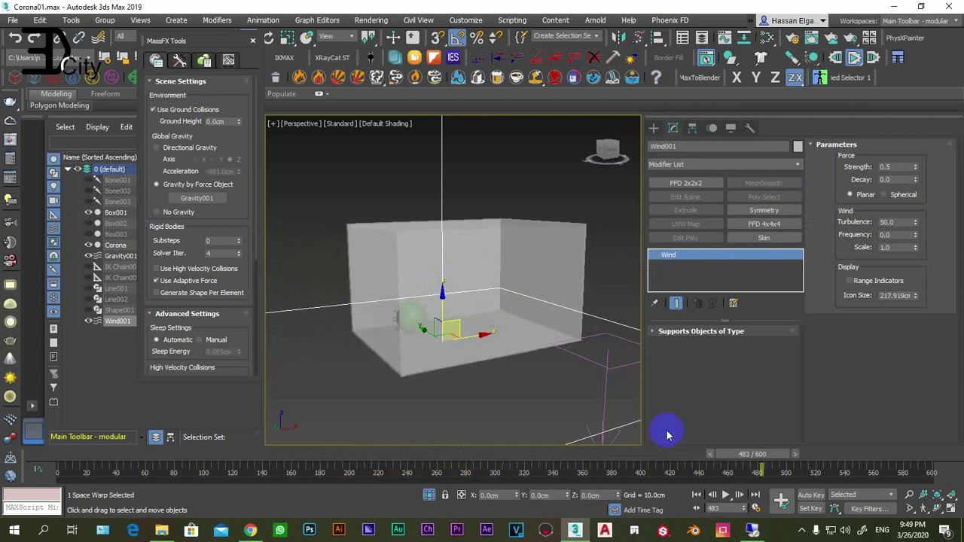
Reset the MassFX simulation to frame 0 and scrub the timeline twice to preview the ball's motion.
left_click(834, 60)
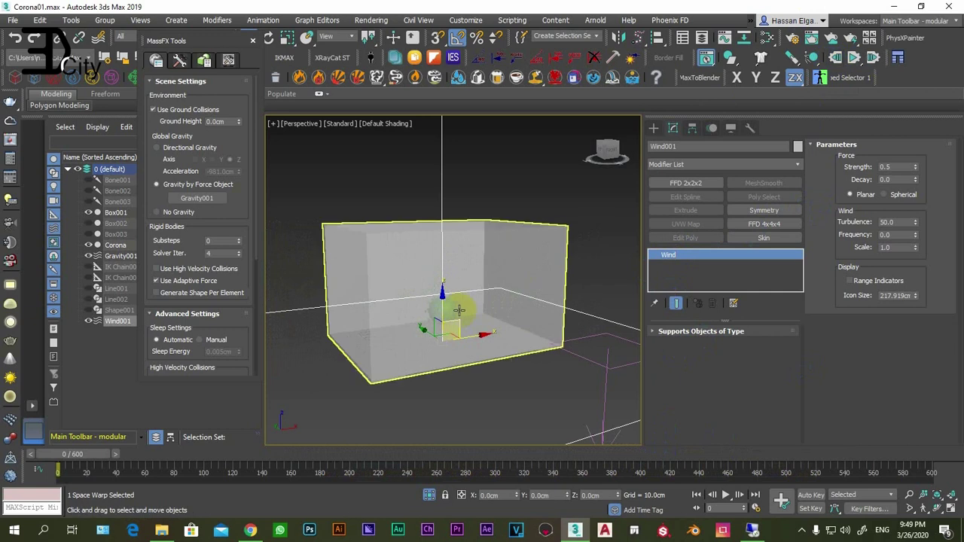
mouse_move(74, 454)
left_mouse_down()
mouse_move(243, 452)
mouse_move(6, 456)
left_mouse_up()
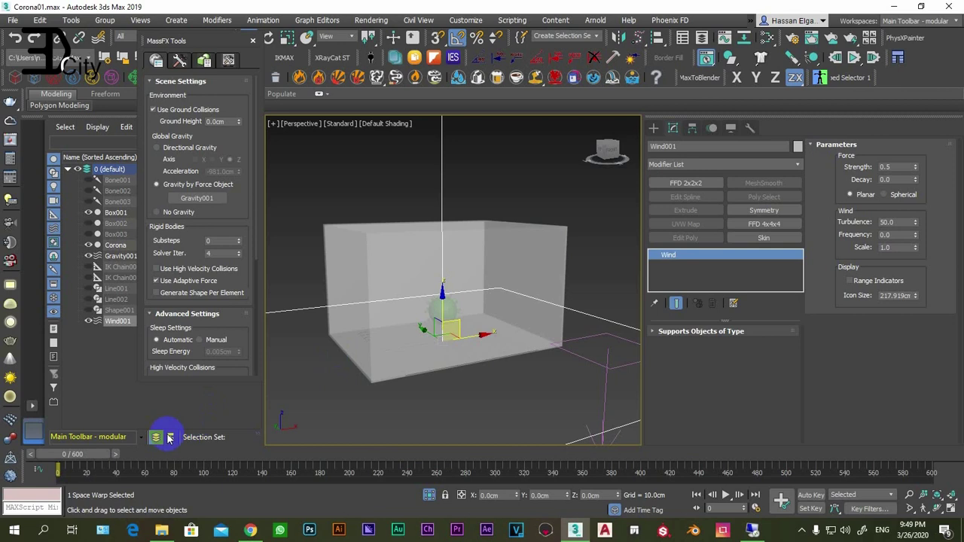
mouse_move(74, 454)
left_mouse_down()
mouse_move(248, 452)
mouse_move(7, 455)
left_mouse_up()
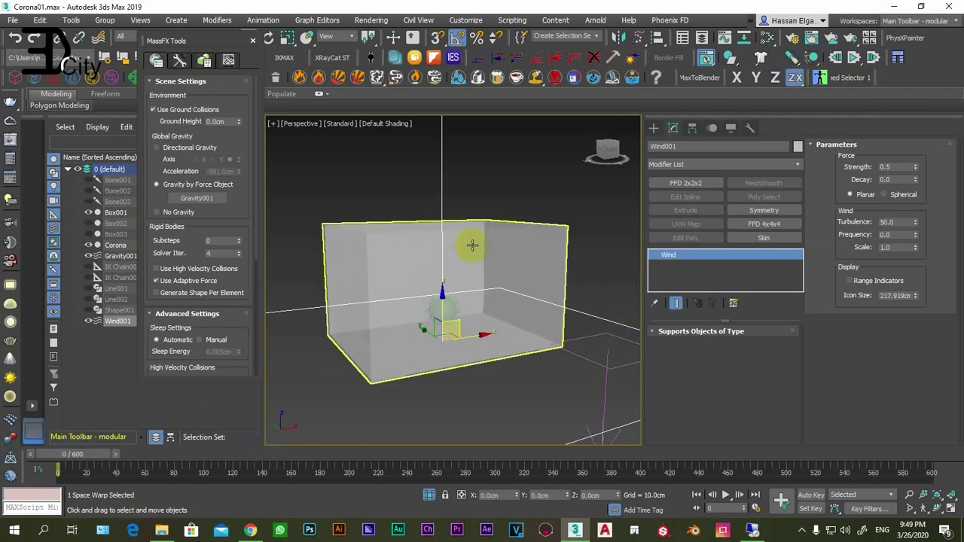
Bake the Corona ball's rigid-body simulation into keyframes.
left_click(515, 218)
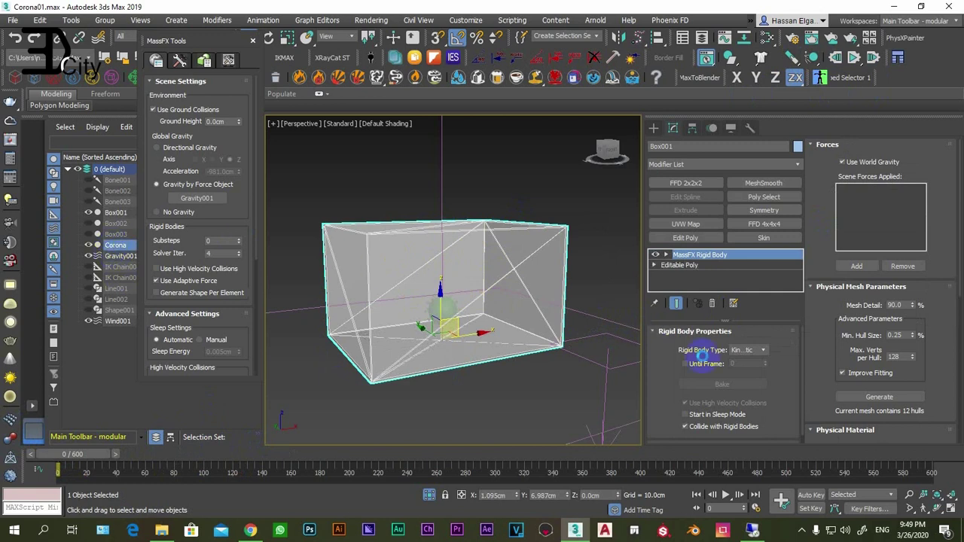
left_click(115, 246)
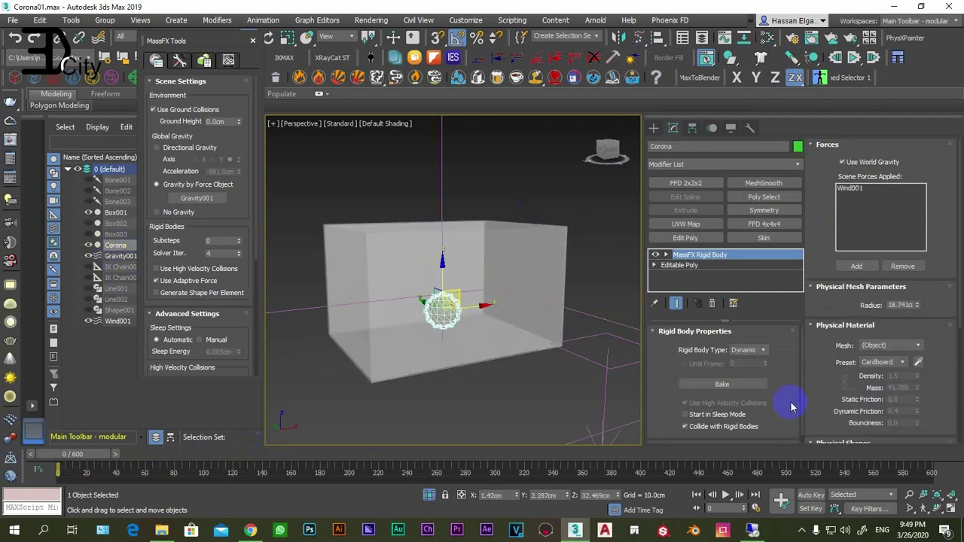
left_click(704, 385)
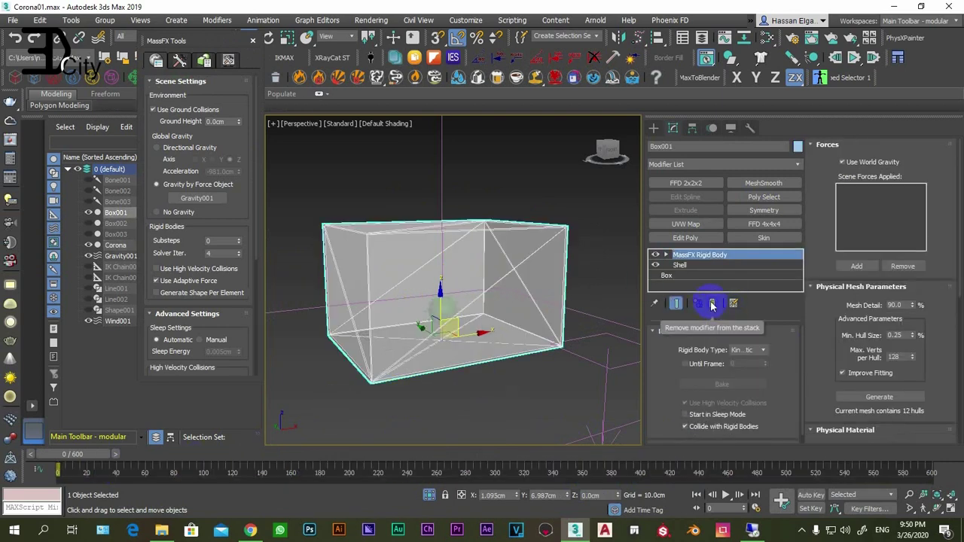
Remove Box001's MassFX Rigid Body modifier, then play the baked ball animation and stop at frame 0.
left_click(711, 305)
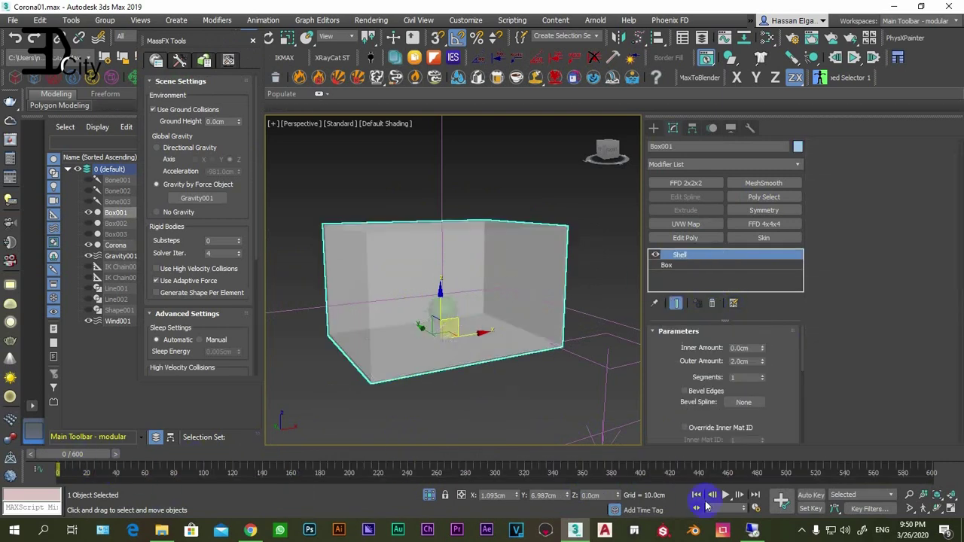
left_click(725, 495)
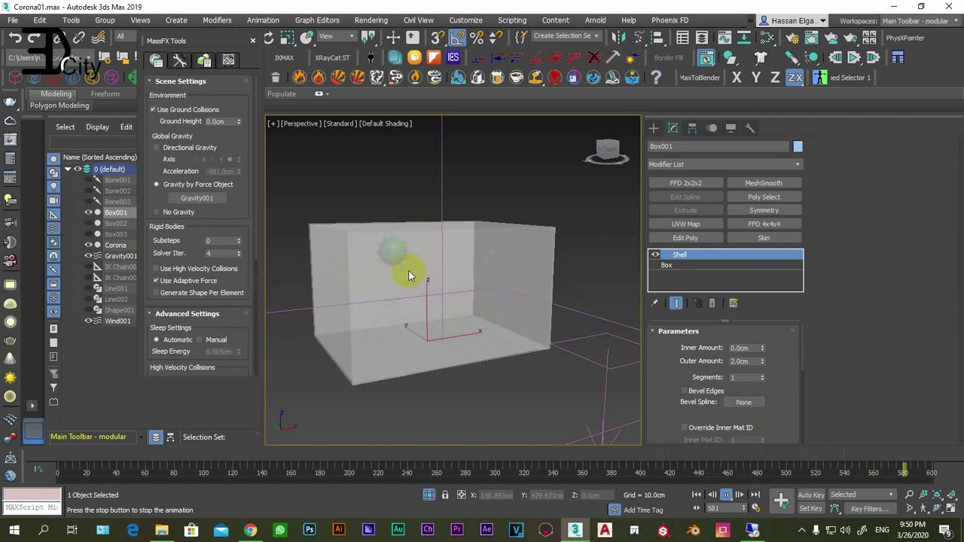
right_click(513, 196)
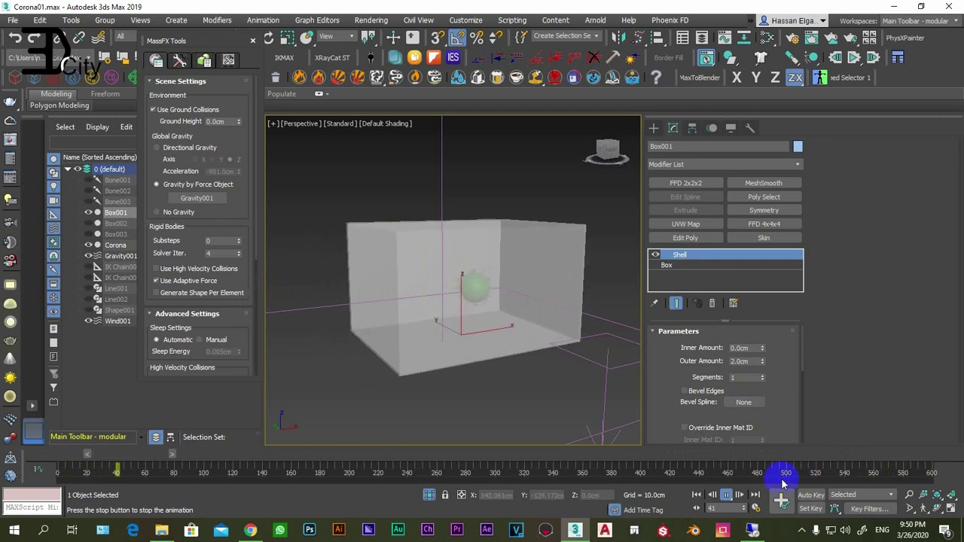